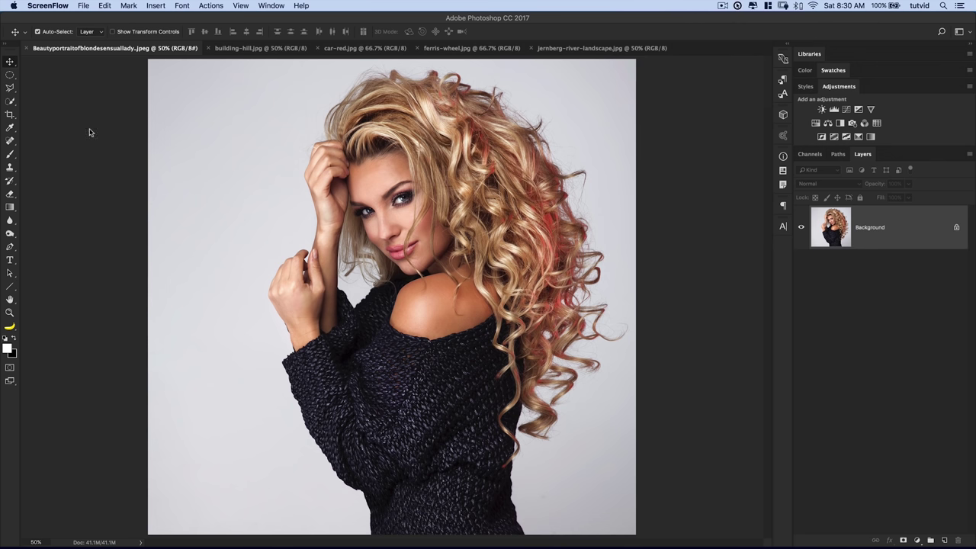
Select the woman with Quick Selection, extending the selection down over the lower sweater.
click(11, 103)
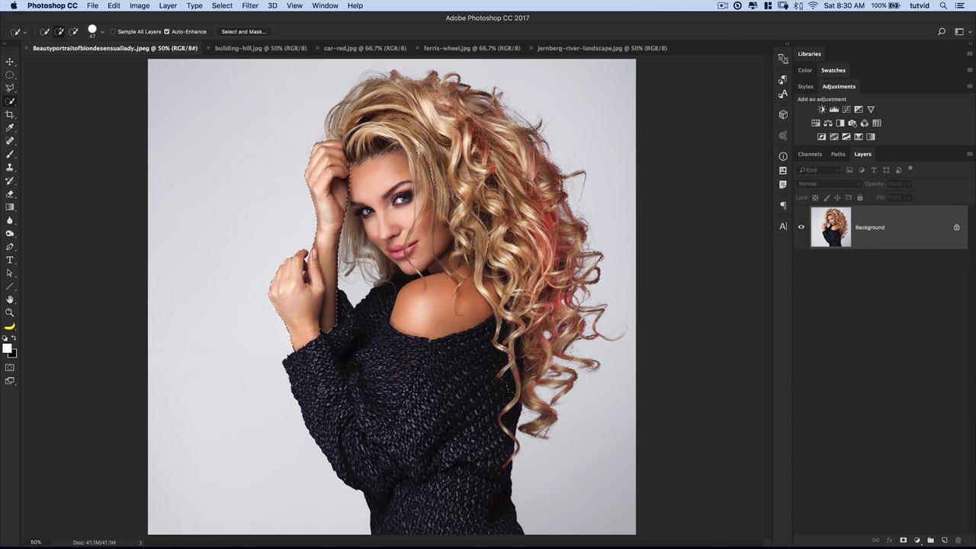
mouse_move(365, 452)
mouse_down()
mouse_move(391, 497)
mouse_move(493, 520)
mouse_move(480, 381)
mouse_up()
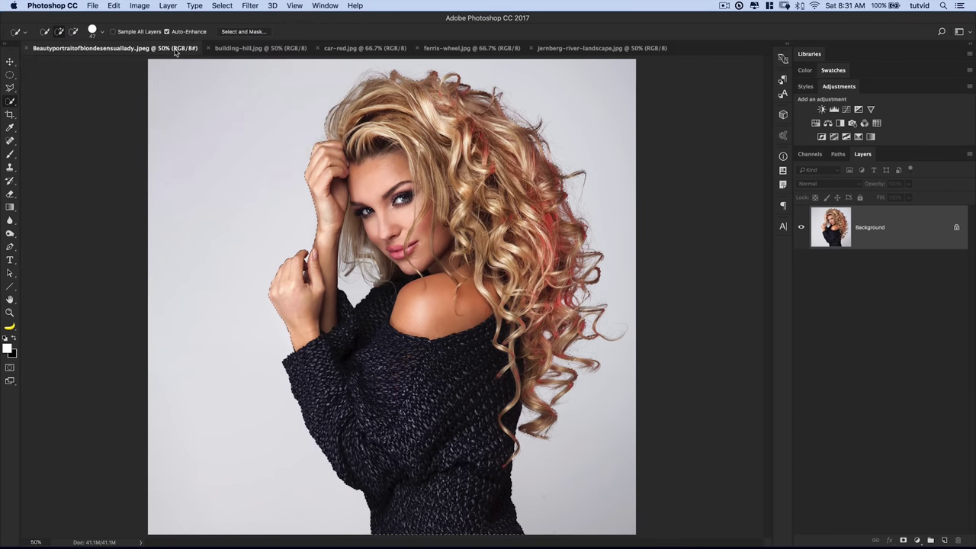
Check the brush size settings, then zoom to 200% around the woman's neck.
click(102, 33)
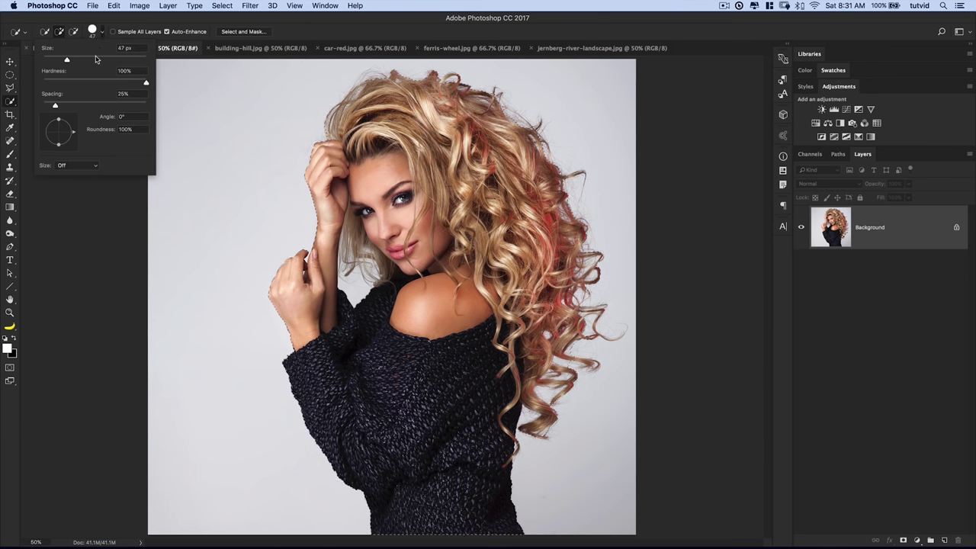
click(104, 37)
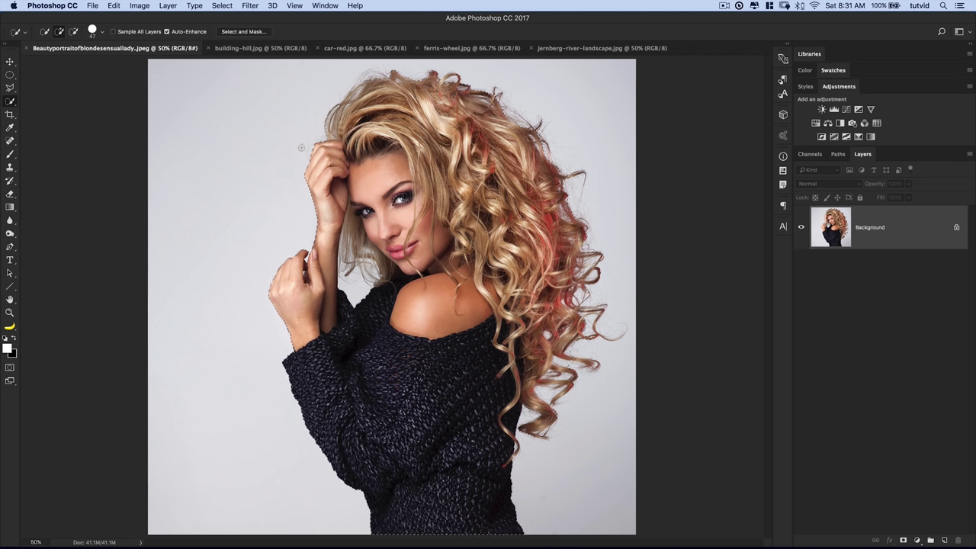
key(shift)
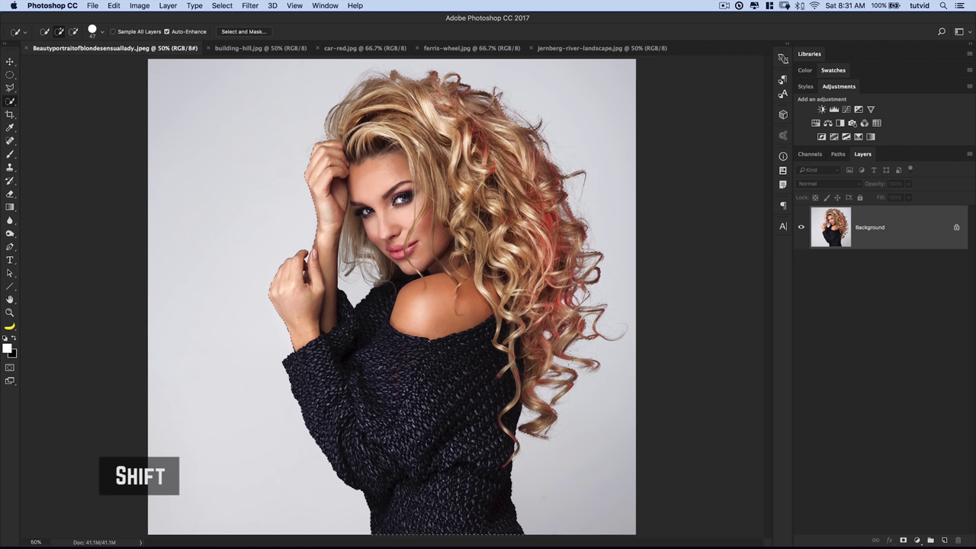
key(alt)
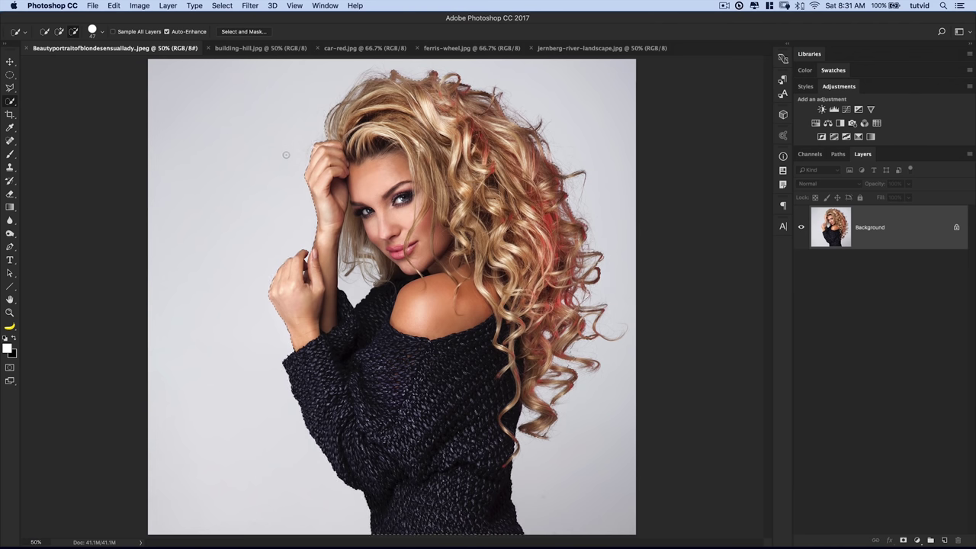
key(z)
drag(328, 259, 403, 321)
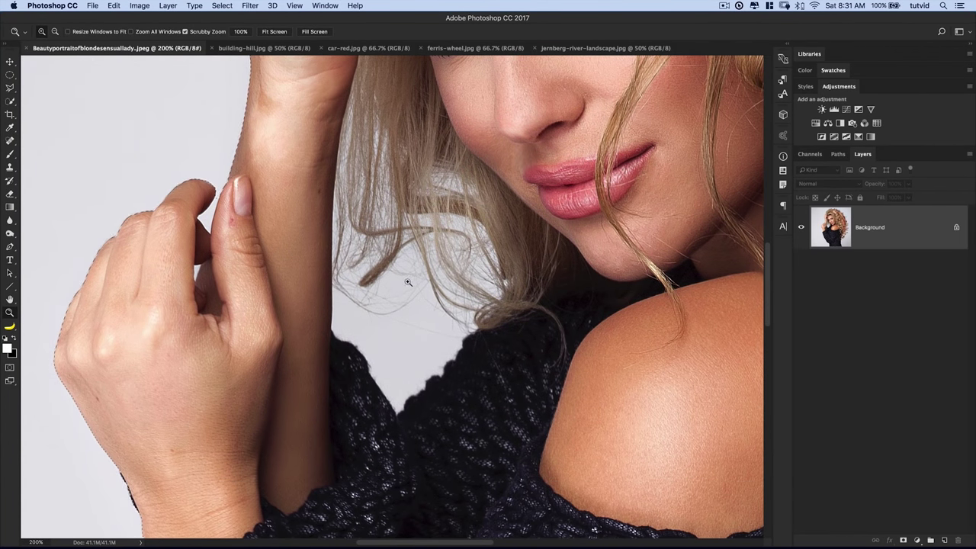
Subtract the grey background under the hair near the neck, then zoom back out.
click(10, 101)
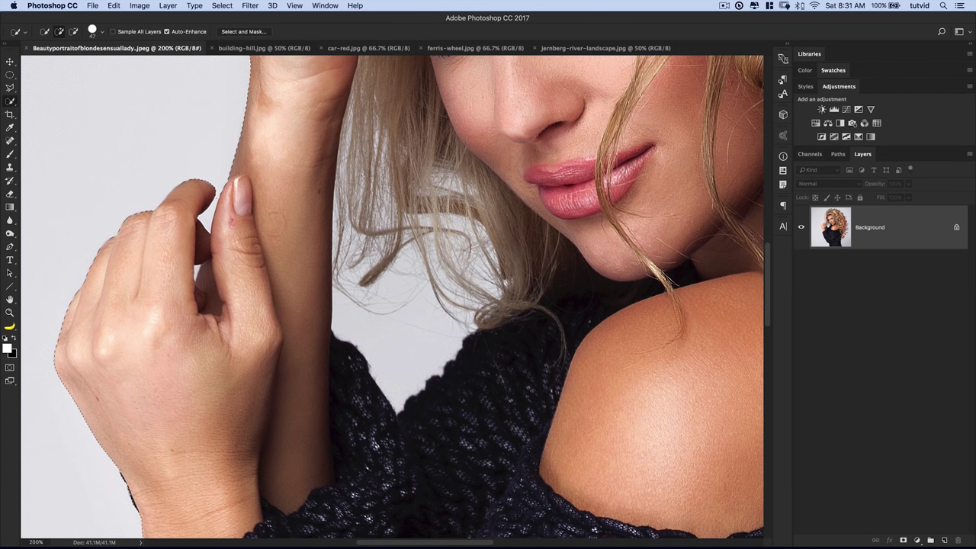
mouse_move(407, 304)
mouse_down()
mouse_move(366, 331)
mouse_move(355, 323)
mouse_move(398, 340)
mouse_up()
key(alt)
key(super+minus)
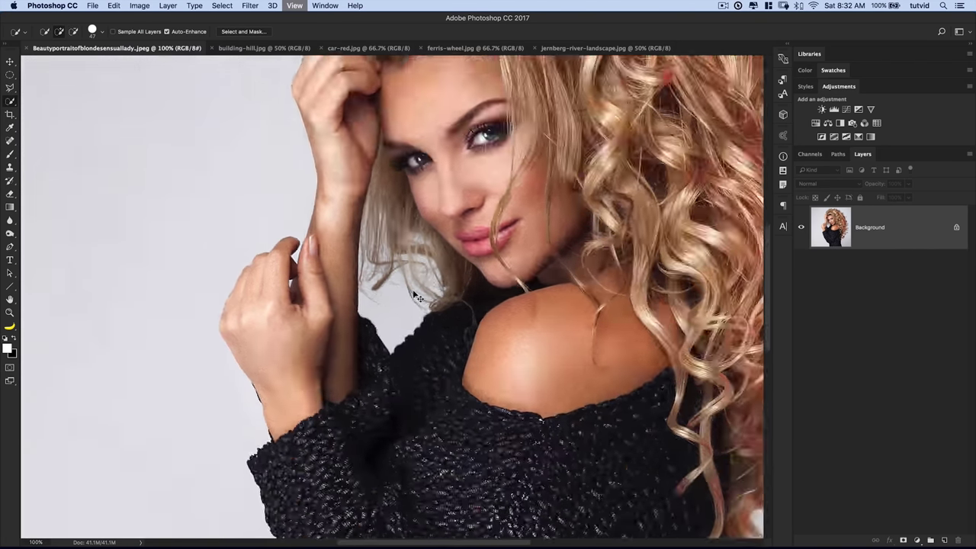
key(super+minus)
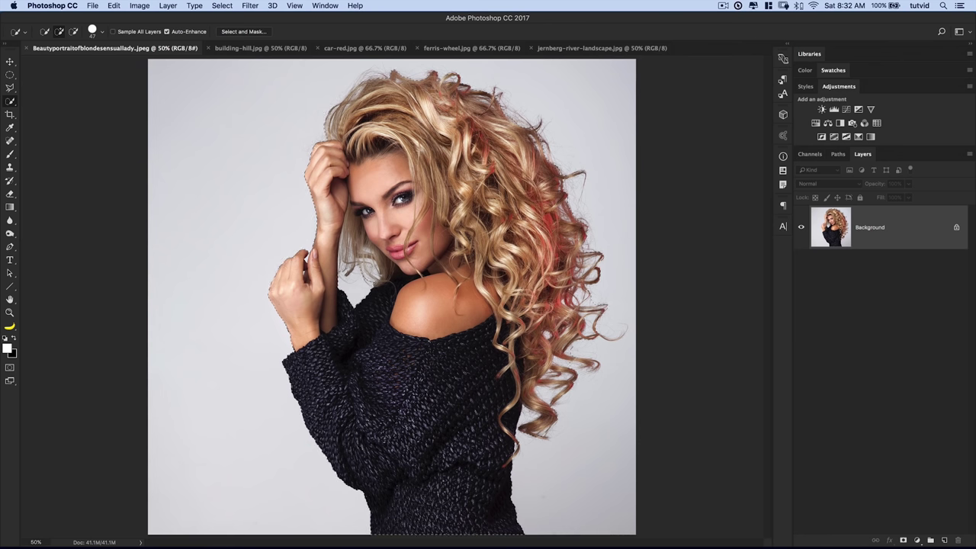
click(223, 6)
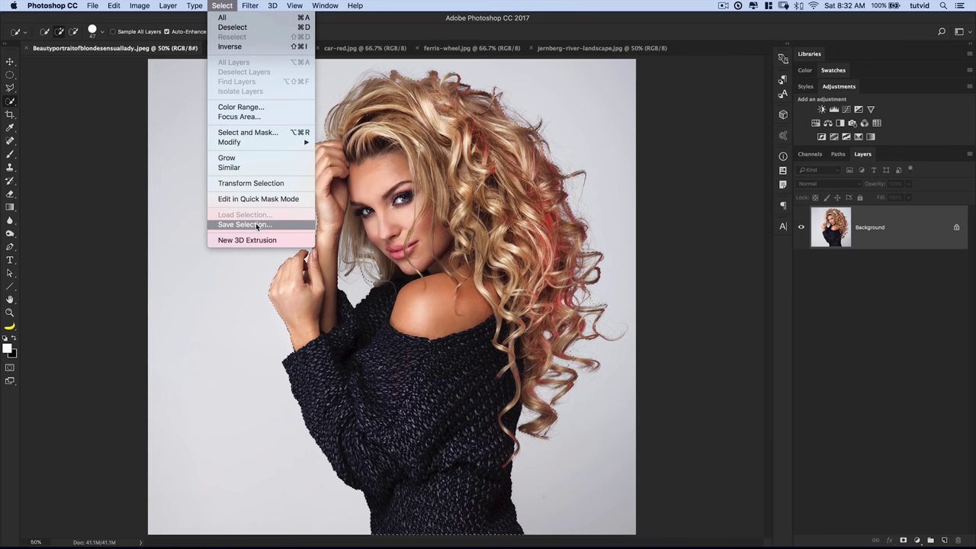
Save the current selection as a new channel named 'base-select'.
click(222, 5)
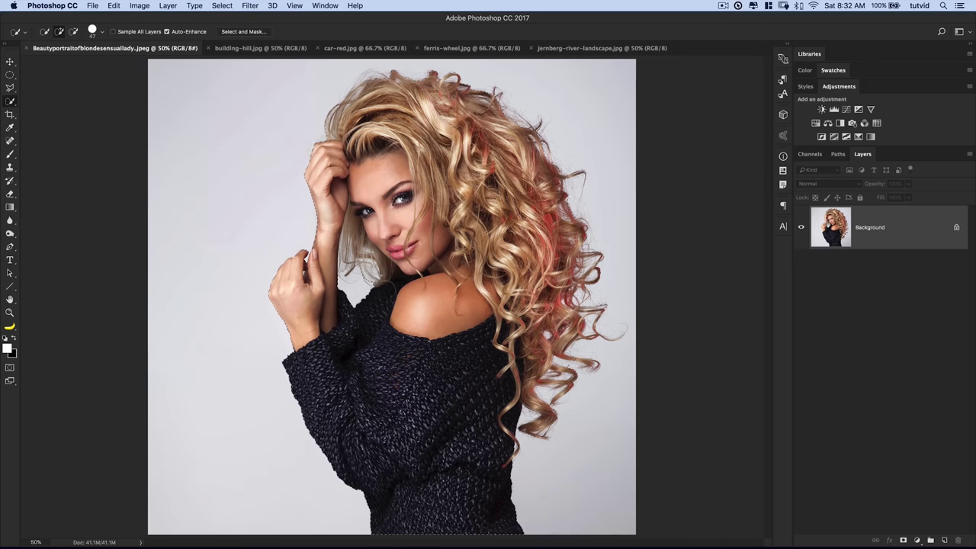
right_click(455, 196)
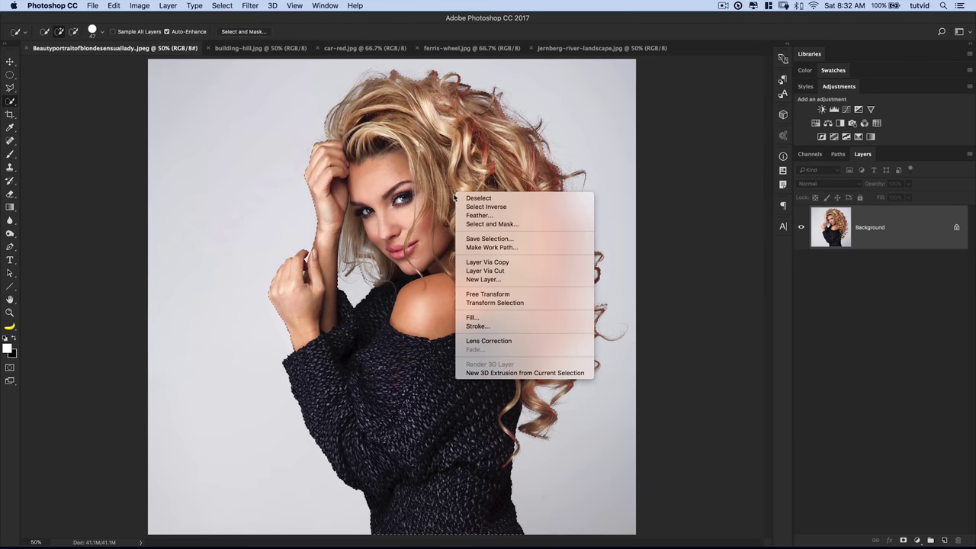
click(492, 238)
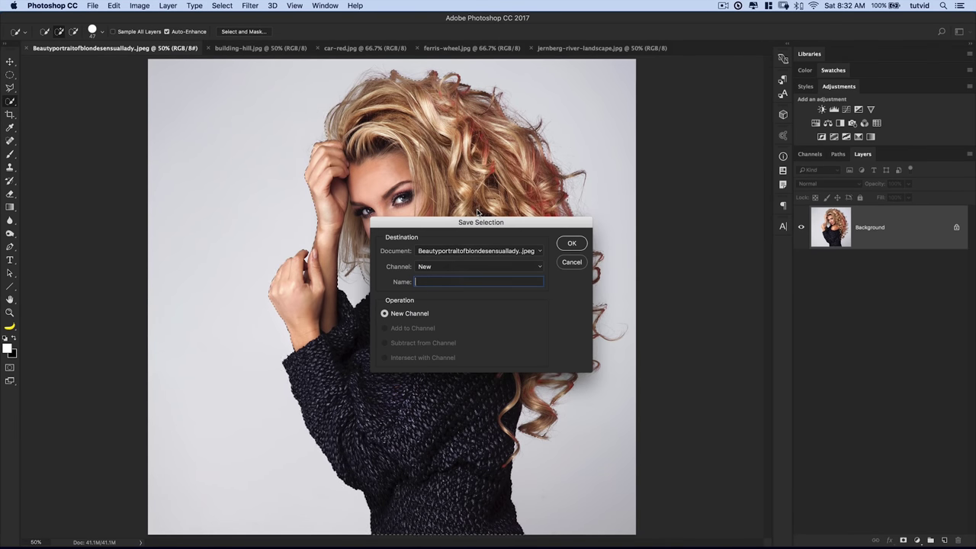
text(base-select)
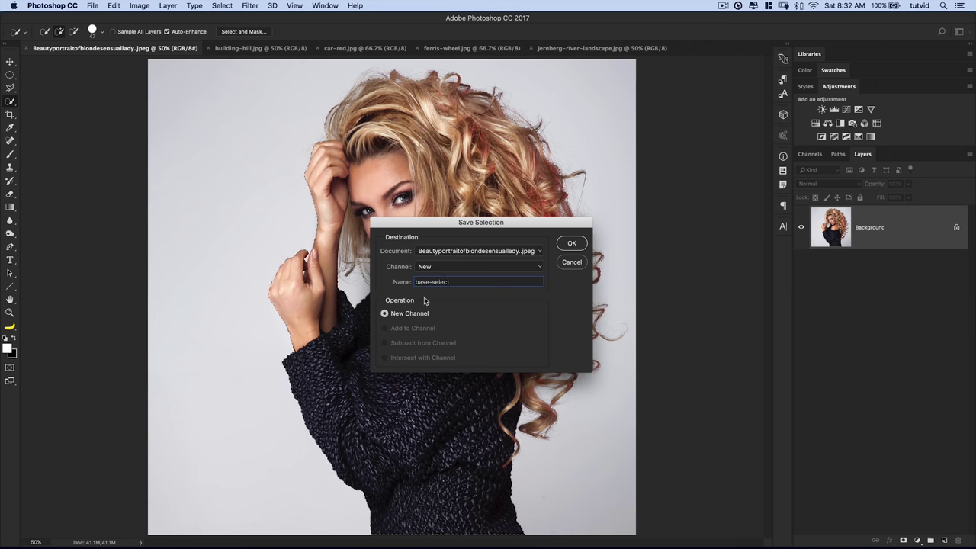
drag(469, 224, 496, 253)
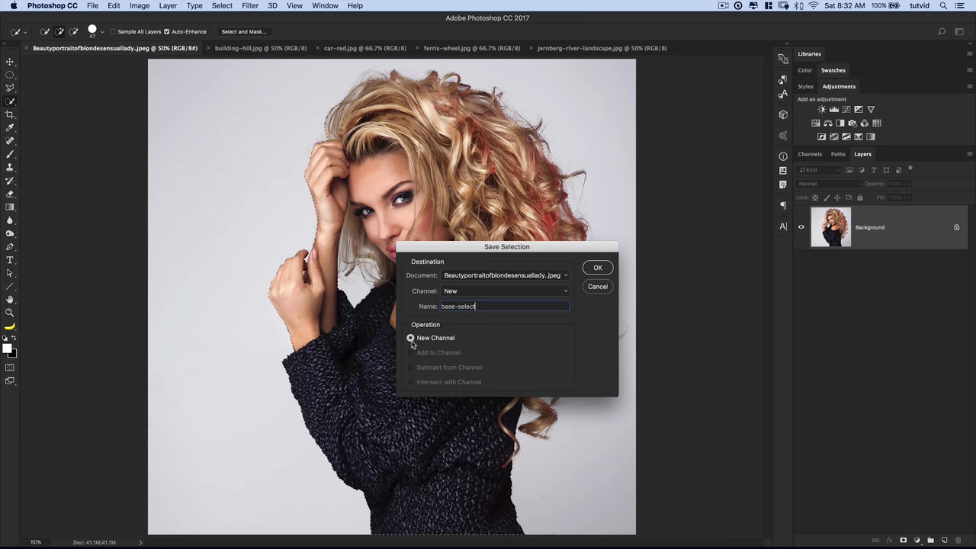
click(598, 267)
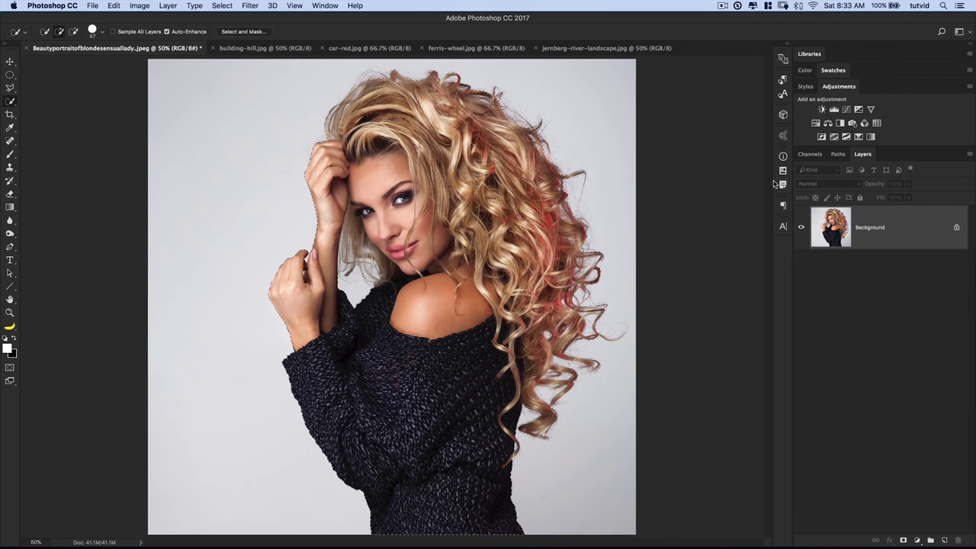
Deselect, reload the base-select channel as the selection, and launch Select and Mask.
click(222, 6)
click(228, 30)
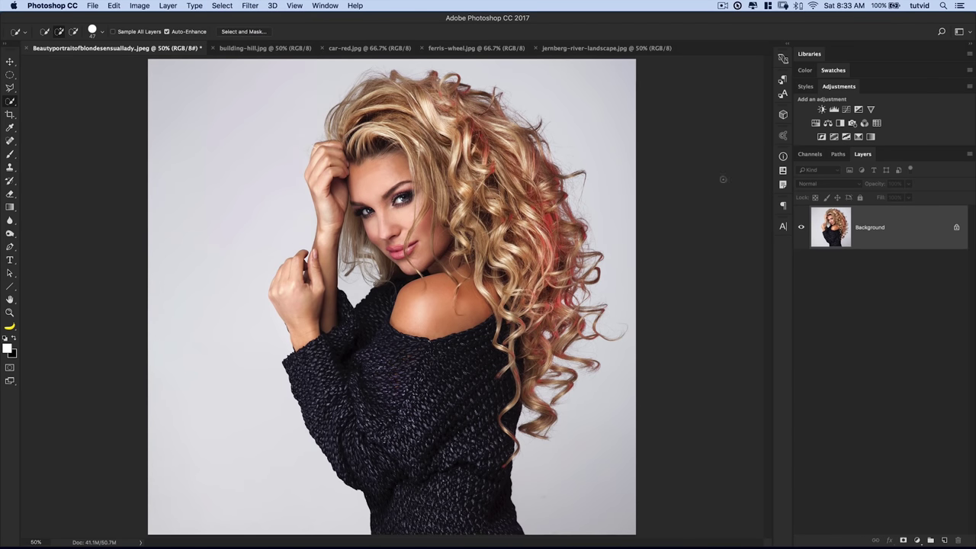
click(810, 154)
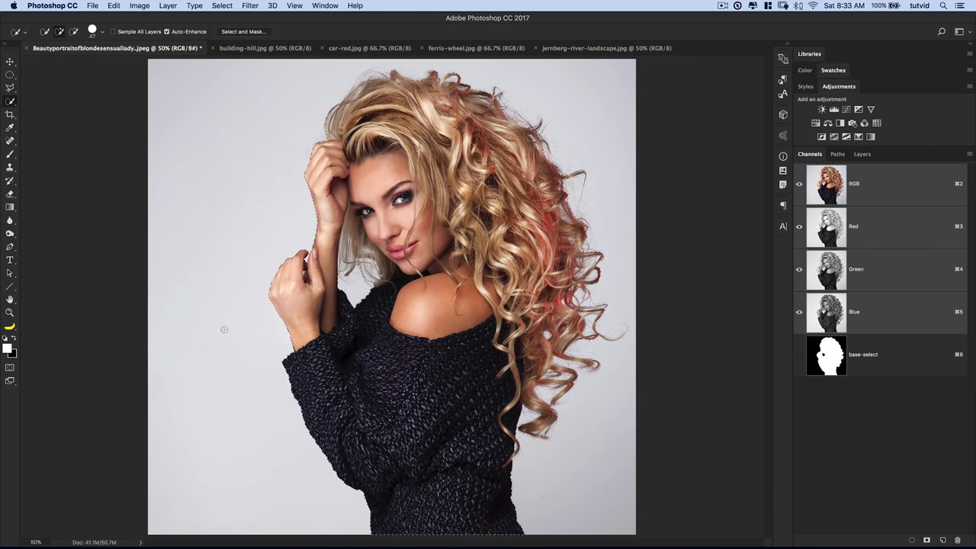
key(super+d)
click(863, 155)
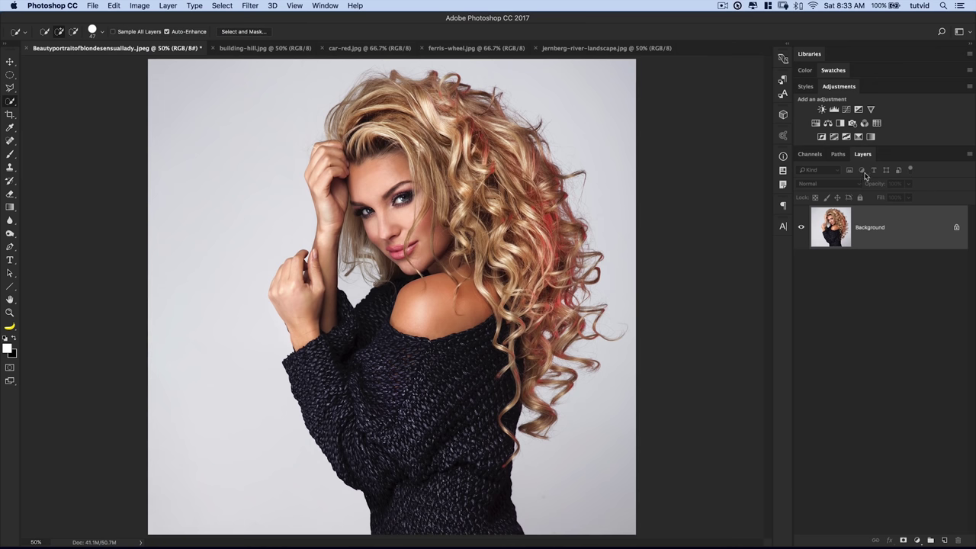
click(809, 154)
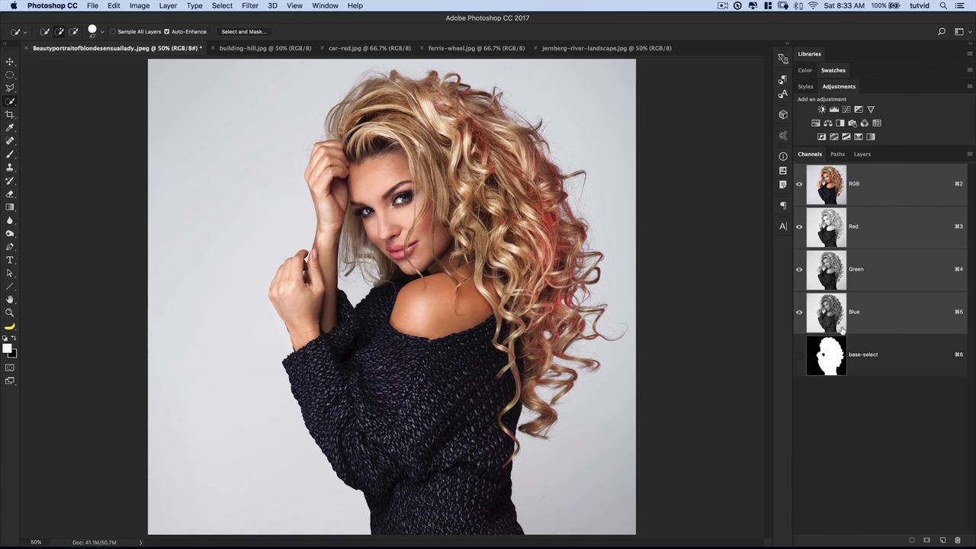
super+click(832, 357)
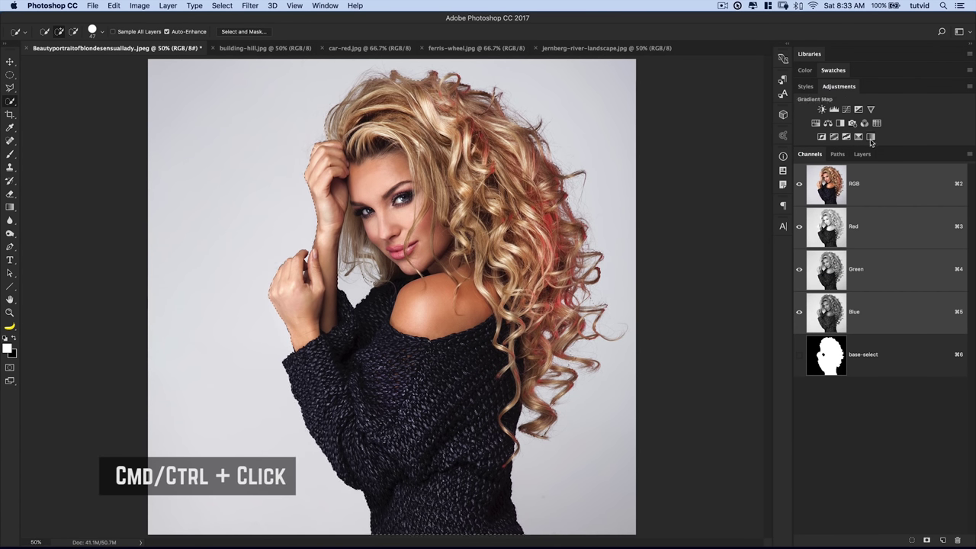
click(855, 157)
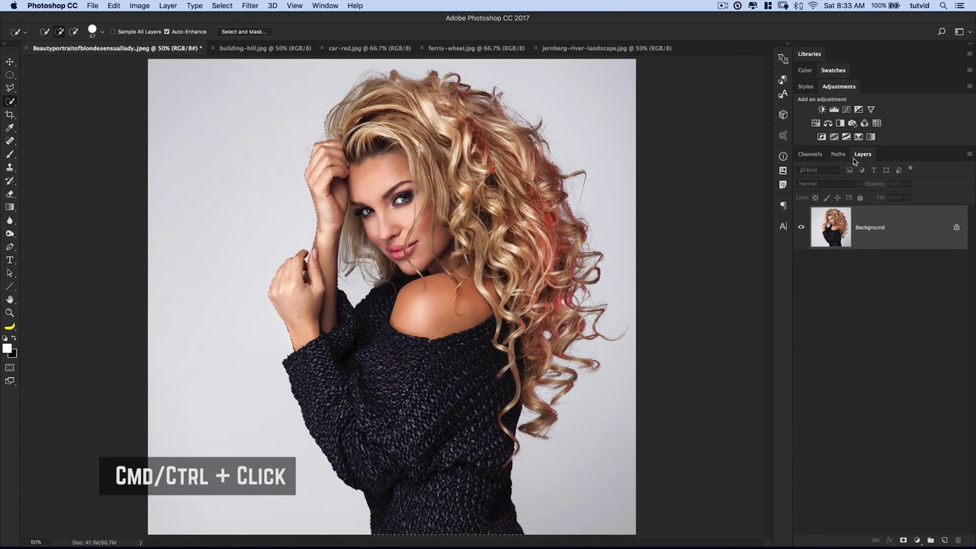
click(222, 5)
click(248, 132)
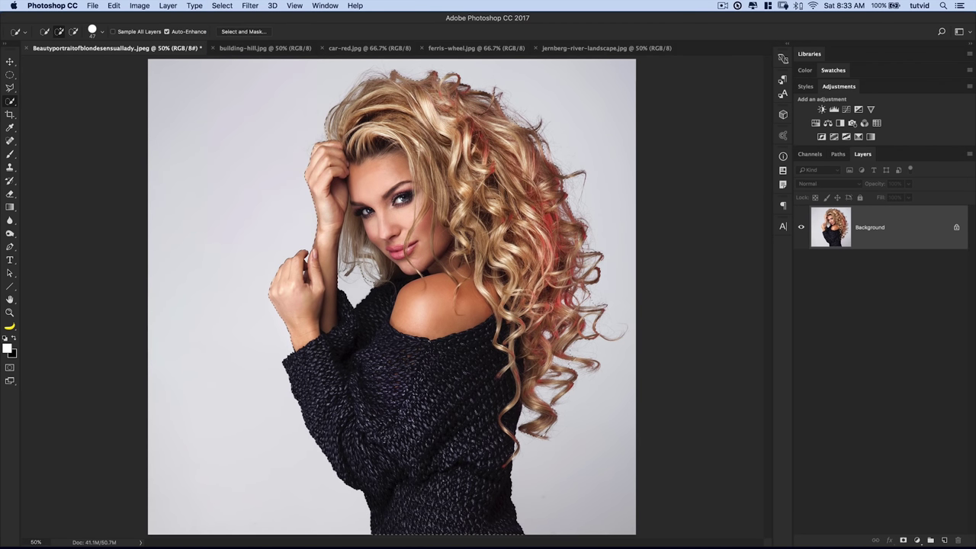
Move the Properties panel and tools aside, zoom to 66.7%, and pan to the hair top.
drag(826, 71, 844, 68)
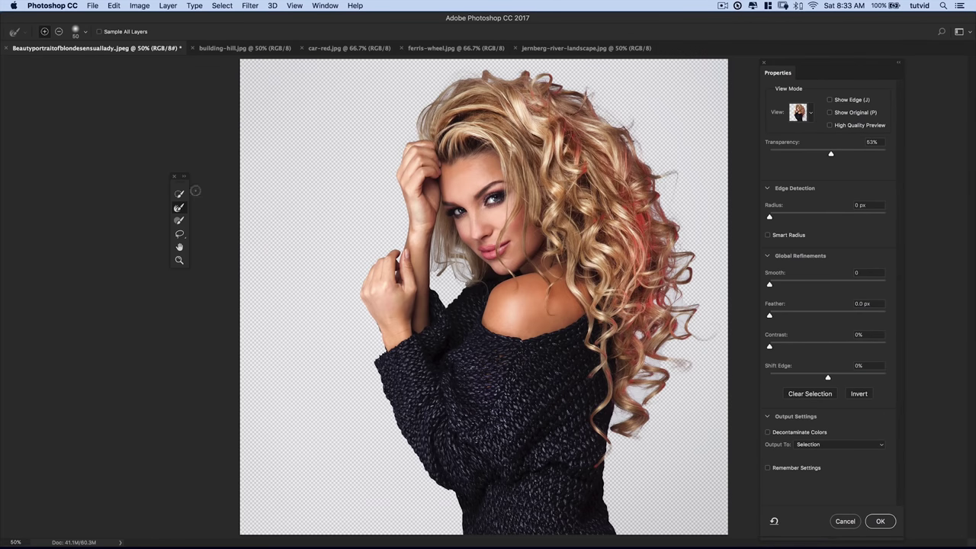
drag(180, 188, 296, 180)
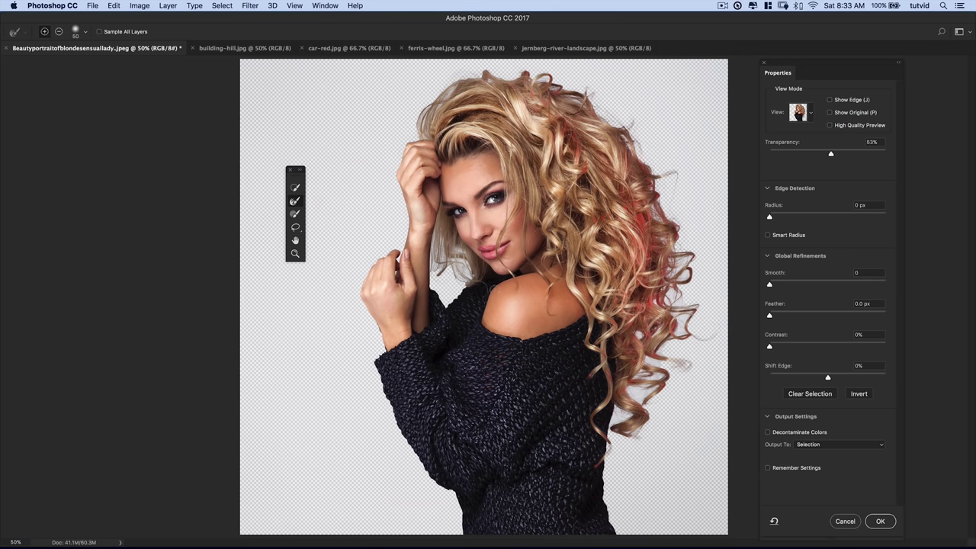
scroll(505, 273, up, 1)
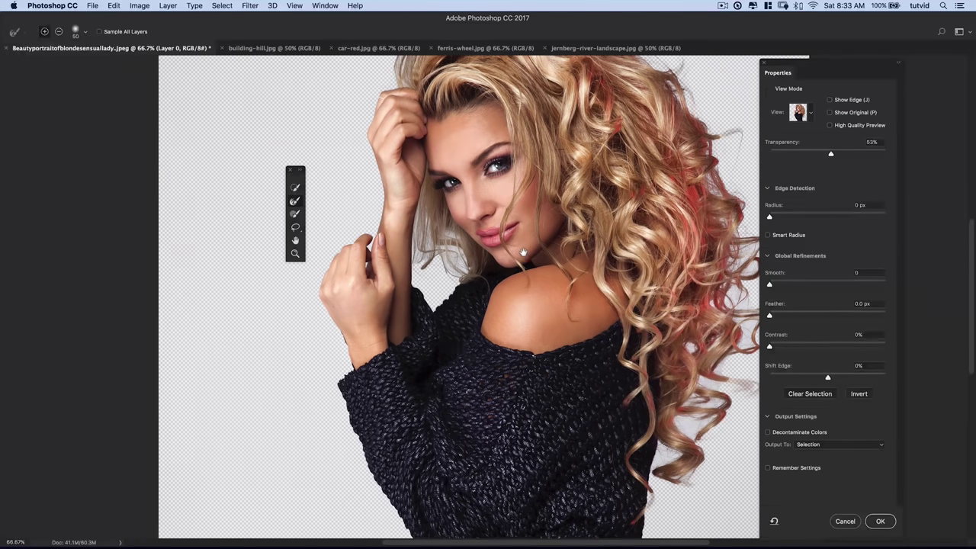
drag(523, 254, 488, 347)
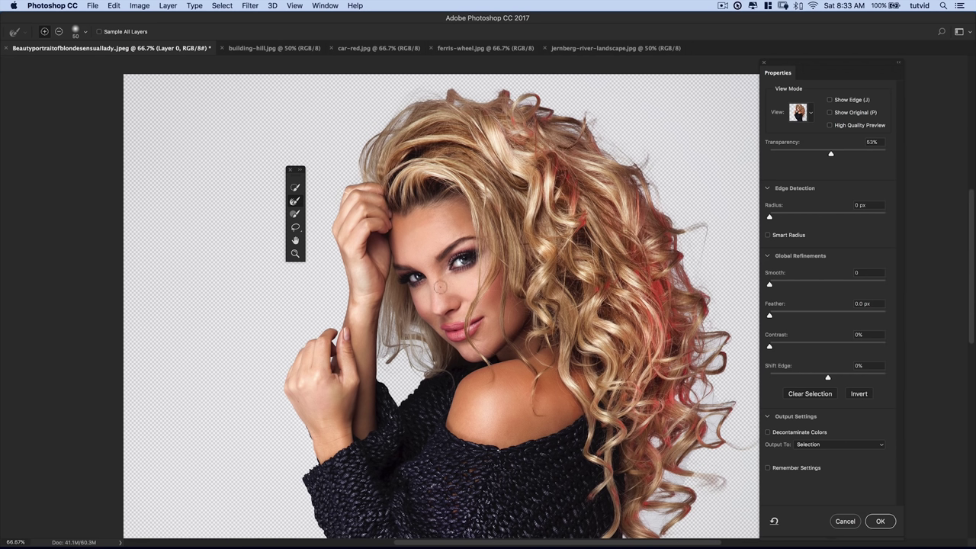
Choose the Refine Edge Brush and set its size to 125.
click(294, 201)
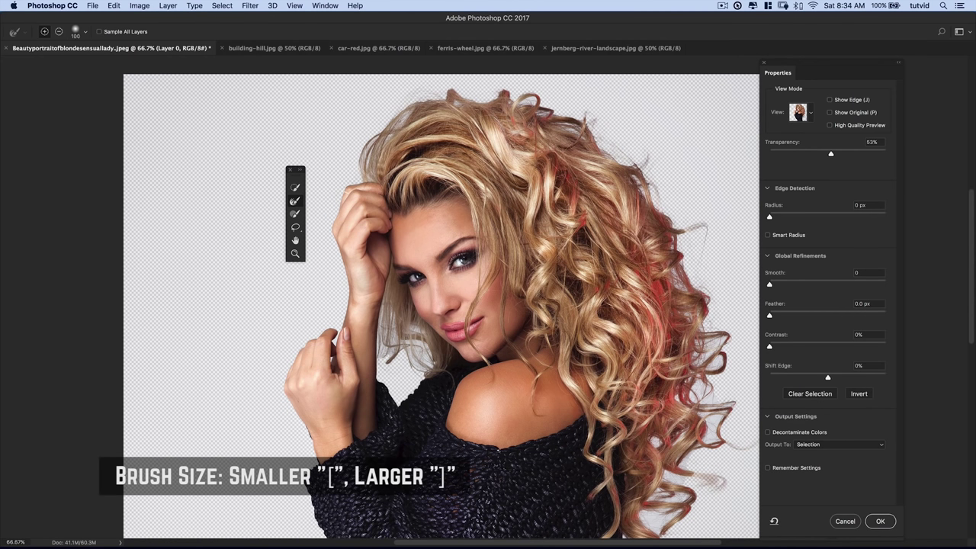
key(bracketleft)
key(bracketleft)
key(bracketleft)
key(bracketright)
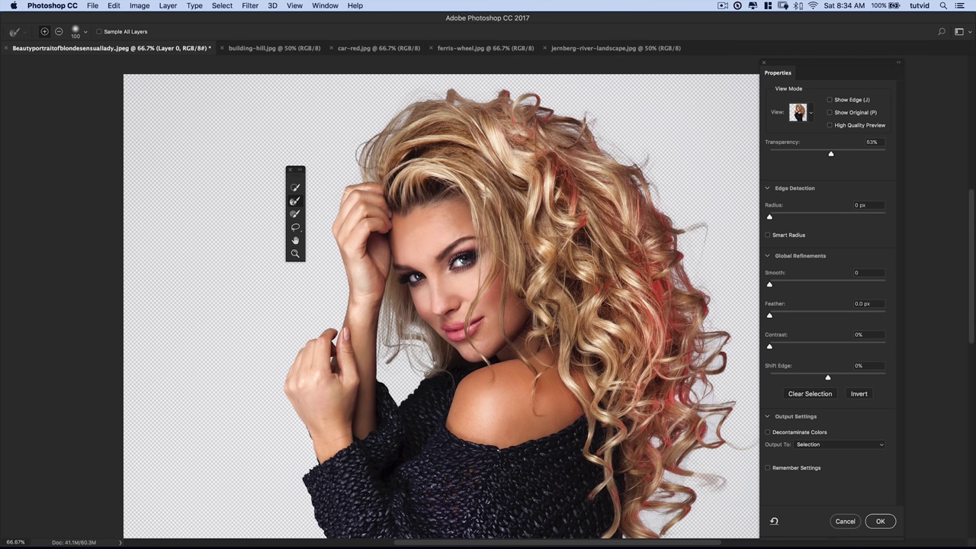
key(bracketright)
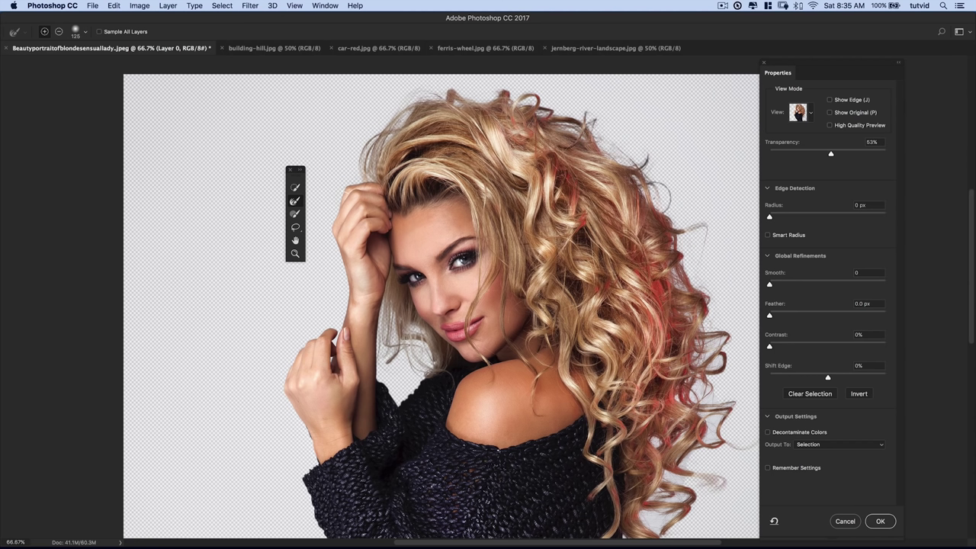
Brush along the right and lower-right hair edges to recover fine curly strands.
mouse_move(682, 208)
mouse_down()
mouse_move(704, 266)
mouse_move(690, 248)
mouse_move(687, 281)
mouse_move(706, 293)
mouse_move(706, 352)
mouse_move(724, 369)
mouse_move(729, 344)
mouse_move(702, 388)
mouse_move(730, 404)
mouse_move(721, 416)
mouse_move(744, 446)
mouse_move(704, 459)
mouse_move(671, 441)
mouse_move(719, 475)
mouse_move(653, 522)
mouse_move(675, 527)
mouse_move(708, 497)
mouse_up()
drag(742, 416, 725, 409)
scroll(707, 397, down, 5)
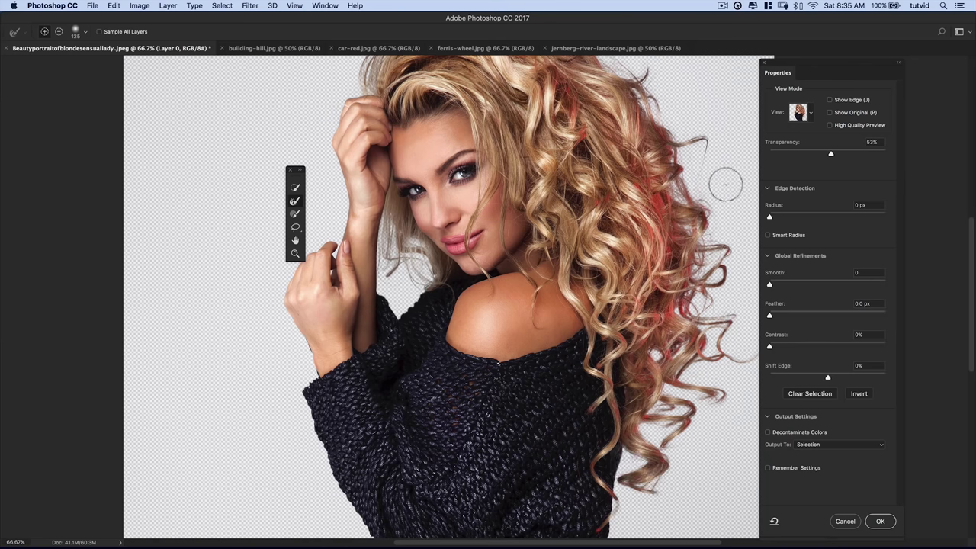
drag(726, 185, 671, 261)
mouse_move(565, 288)
mouse_down()
mouse_move(625, 284)
mouse_move(627, 299)
mouse_up()
click(811, 115)
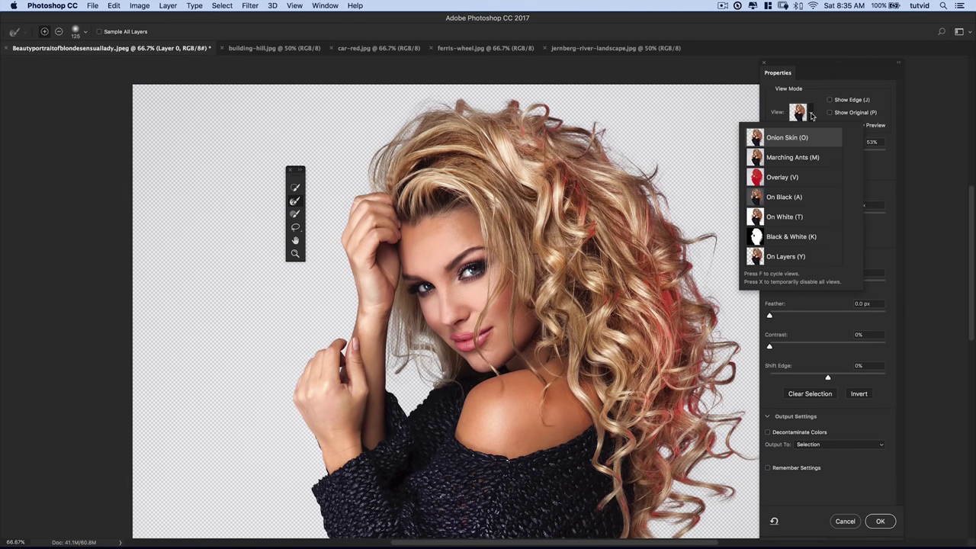
Preview the selection in Overlay view, then return to Onion Skin view.
click(780, 177)
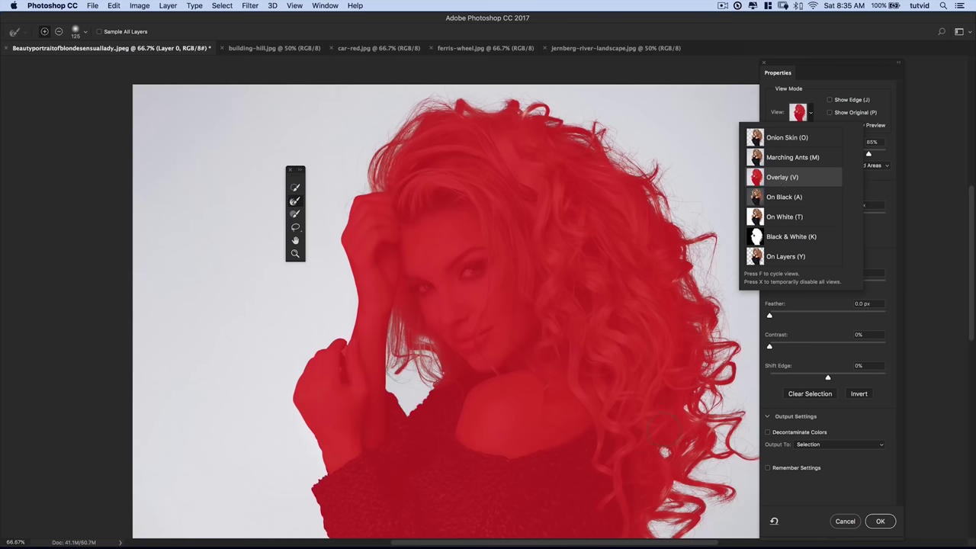
scroll(656, 337, down, 2)
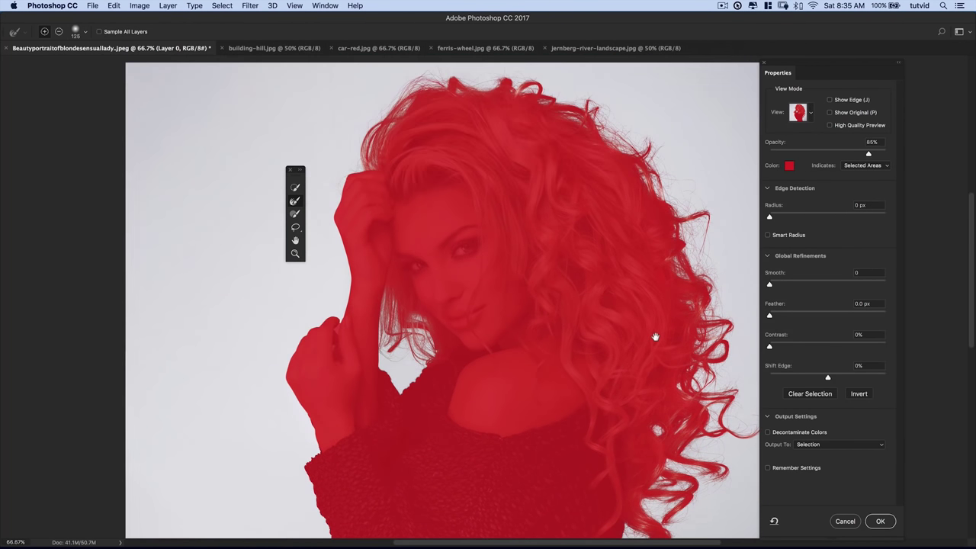
click(810, 114)
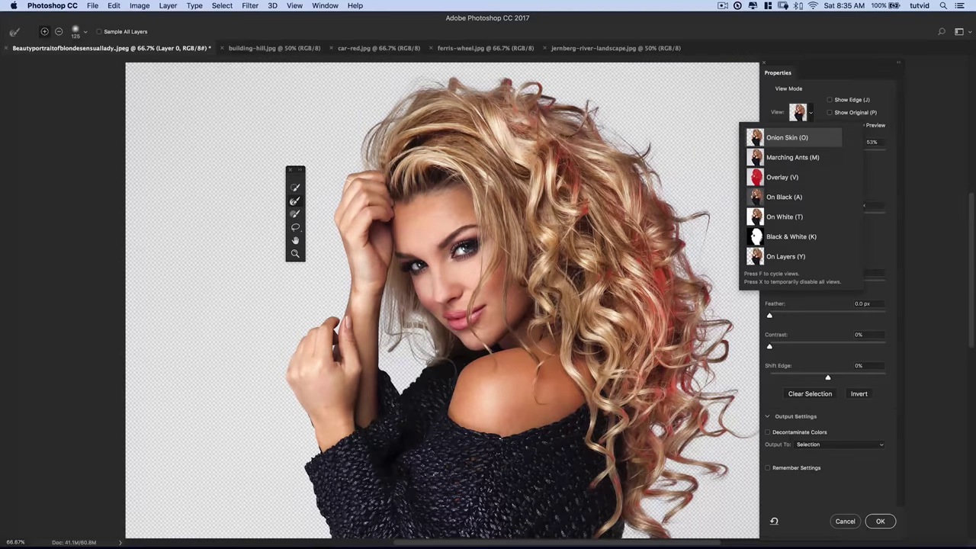
click(796, 138)
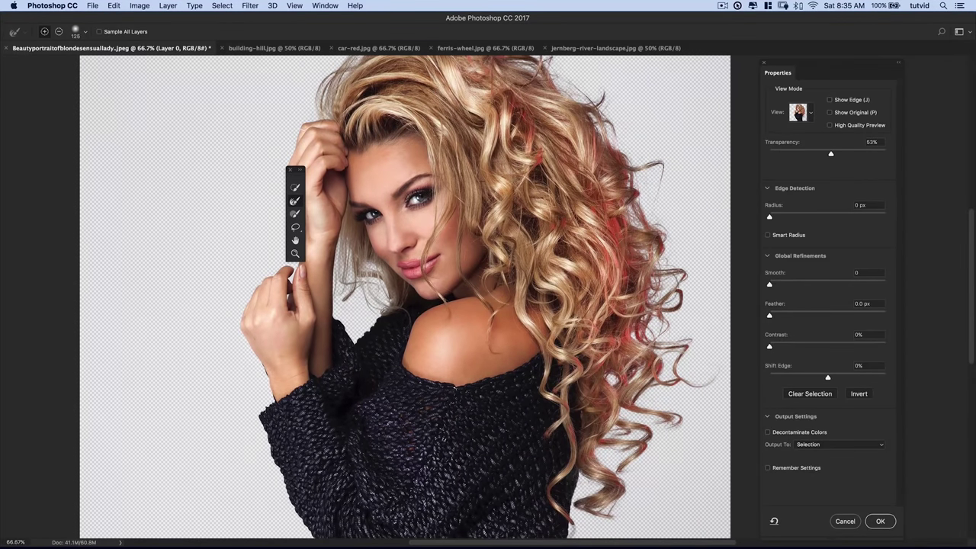
Set edge detection Radius to 2 px and output to New Layer with Layer Mask.
scroll(569, 251, up, 4)
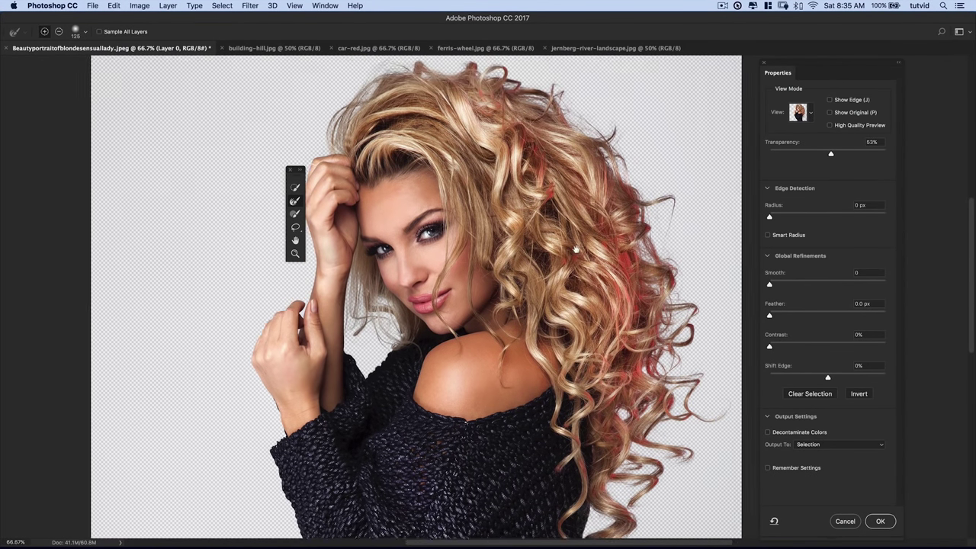
scroll(569, 250, down, 5)
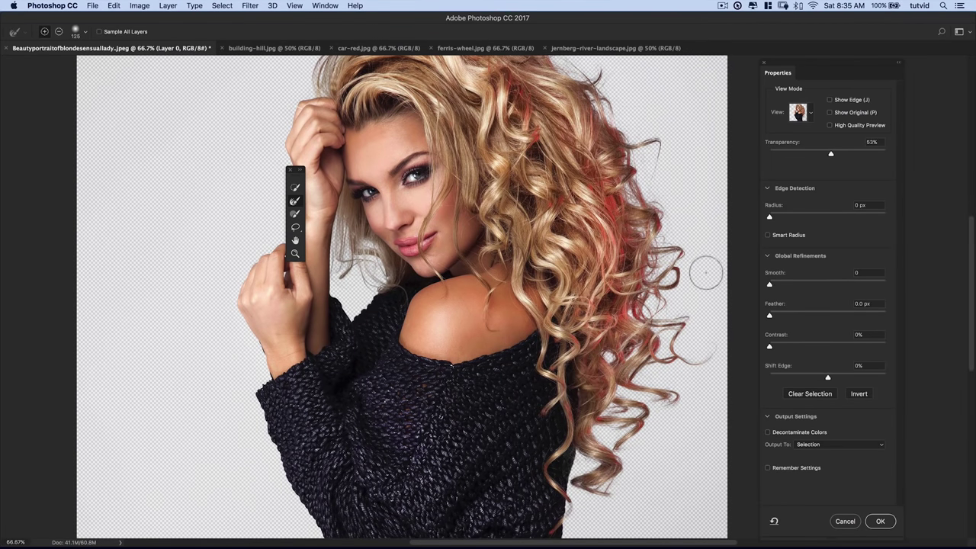
drag(771, 220, 777, 219)
scroll(498, 351, up, 2)
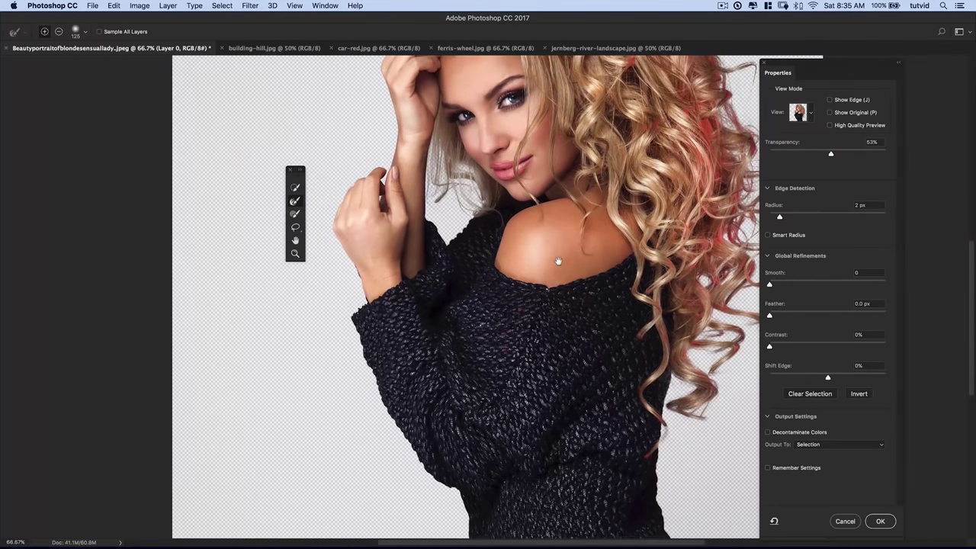
scroll(533, 442, down, 3)
scroll(534, 442, right, 3)
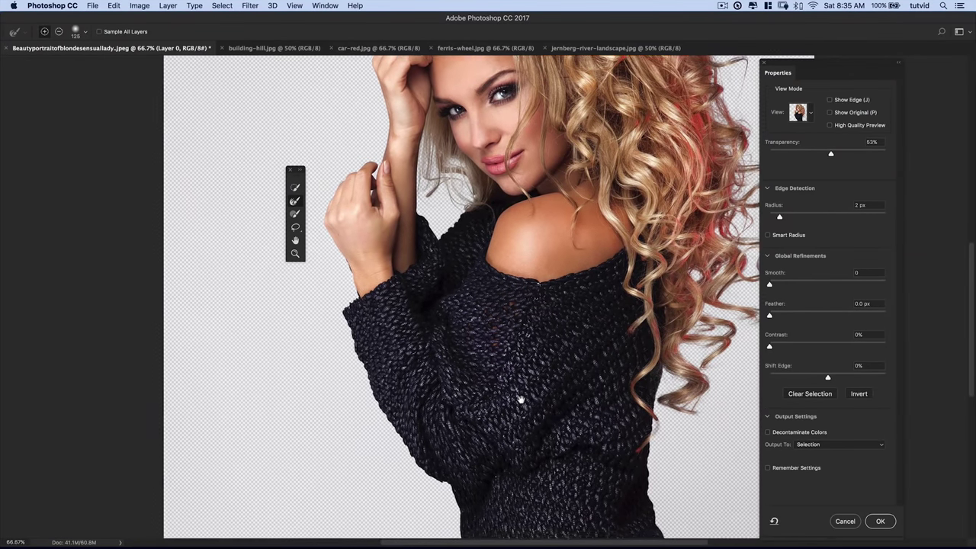
click(820, 445)
click(841, 467)
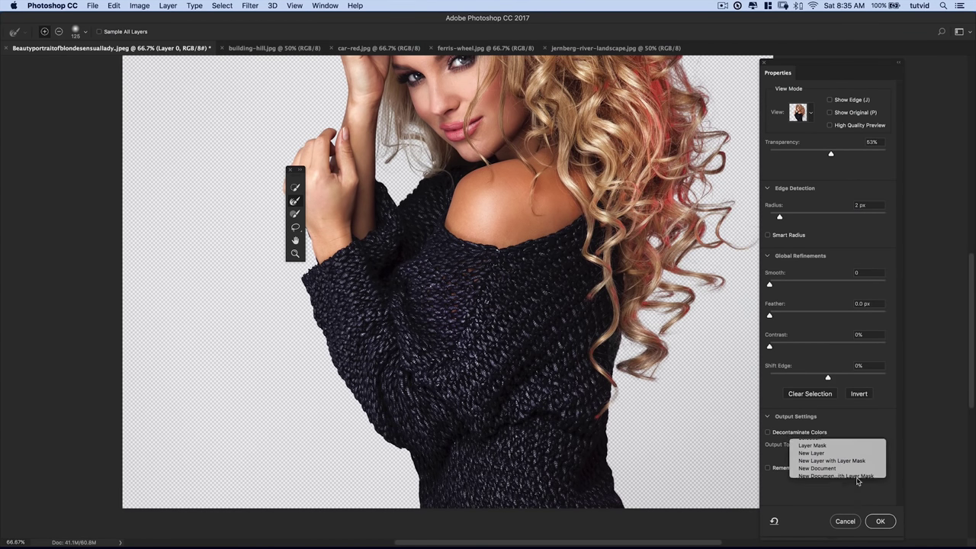
click(881, 522)
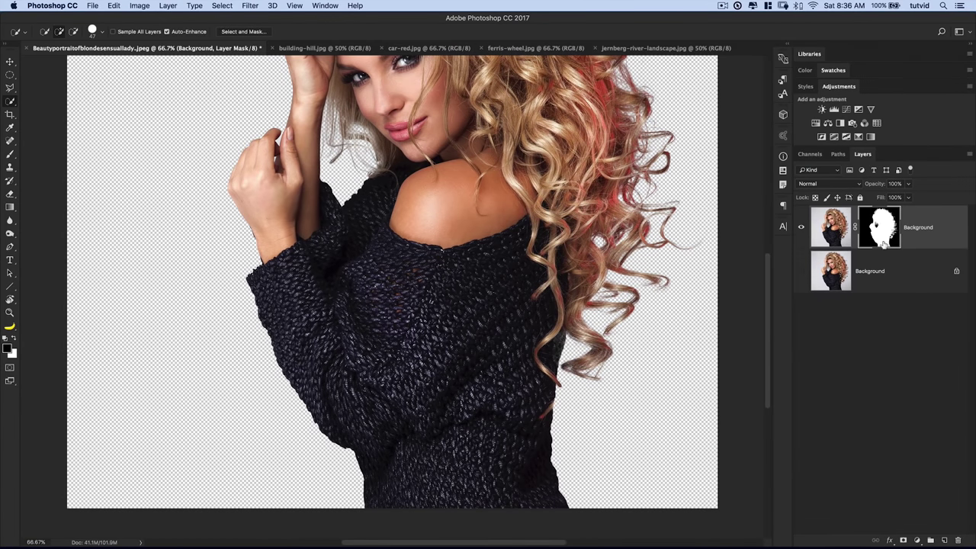
Zoom to 50%, add a pale yellow #eeeabd Solid Color fill, and place it below the portrait.
drag(498, 267, 555, 314)
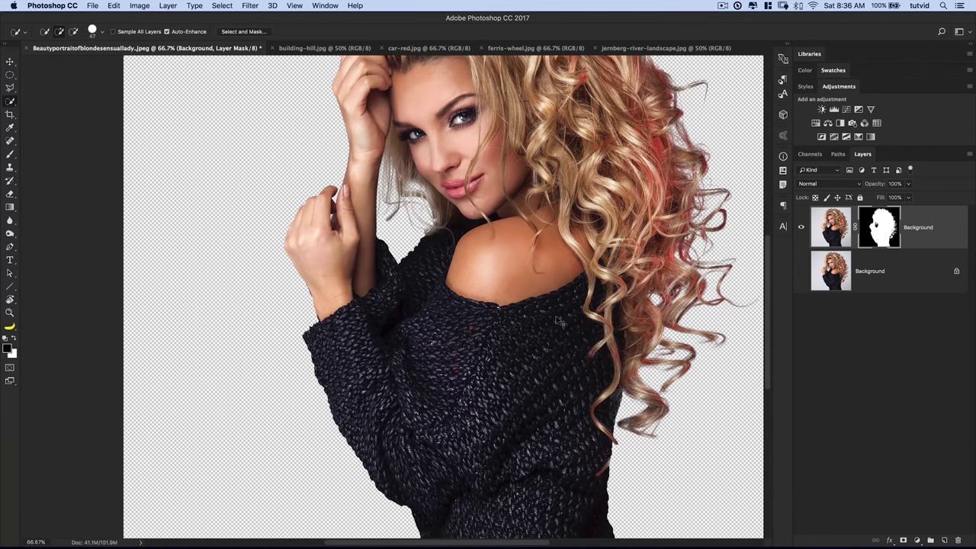
key(super+minus)
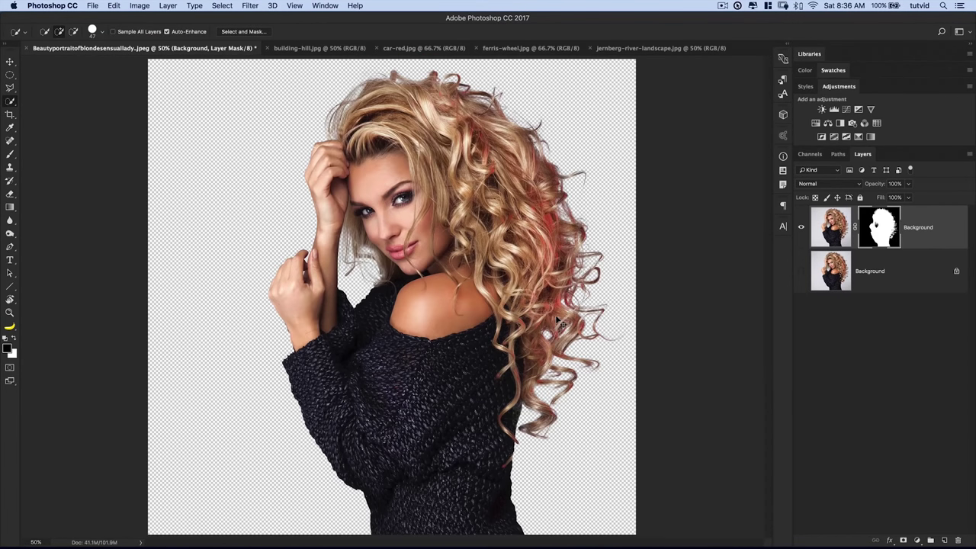
click(918, 540)
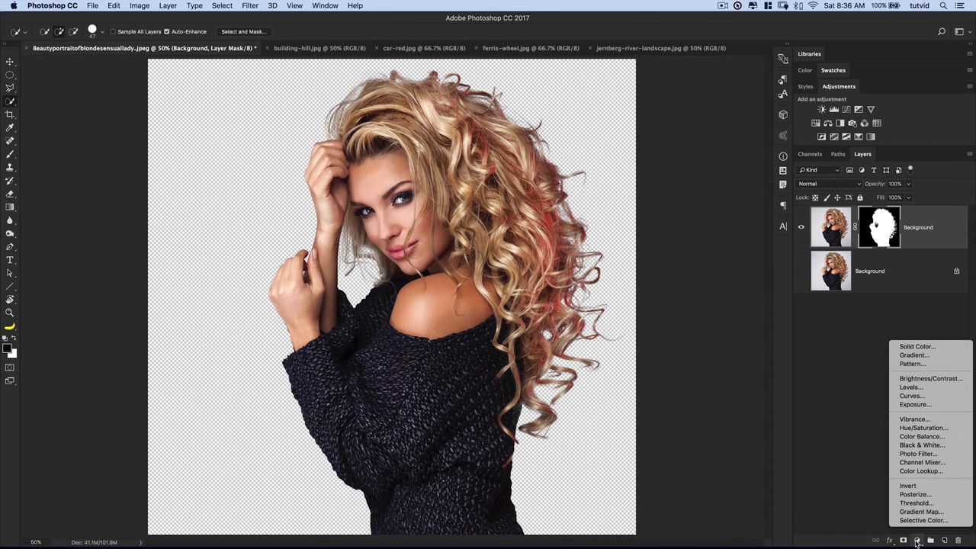
click(914, 347)
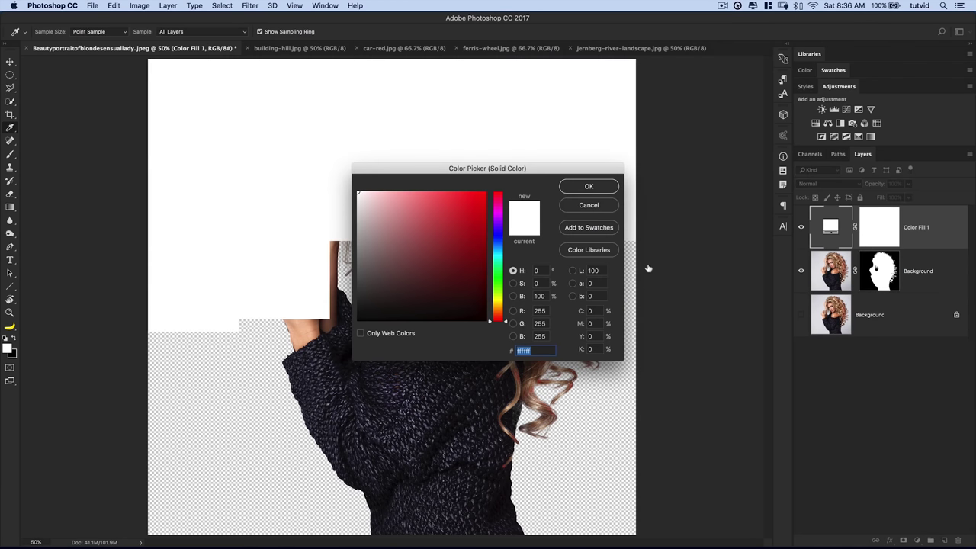
mouse_move(496, 316)
mouse_down()
mouse_move(495, 301)
mouse_move(382, 201)
mouse_up()
click(589, 186)
drag(839, 241, 843, 287)
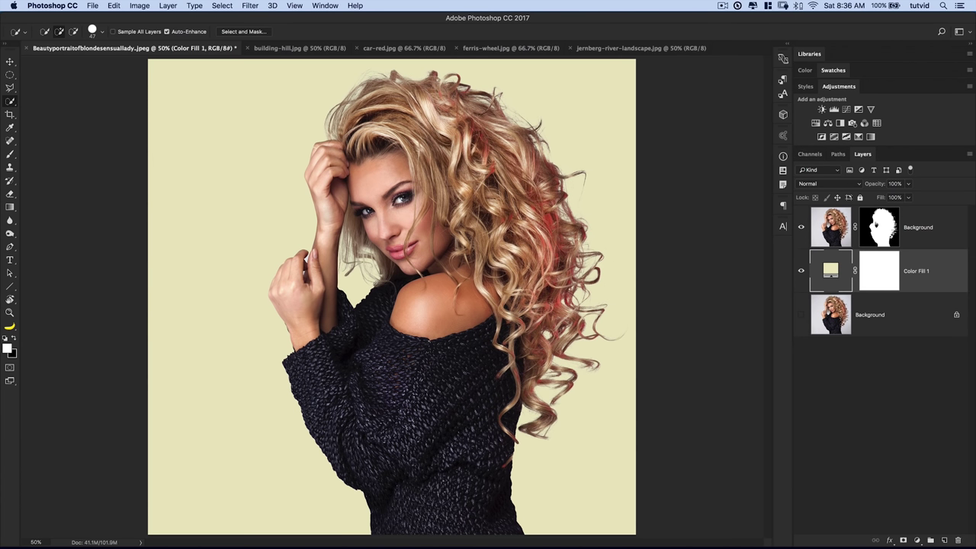
click(885, 226)
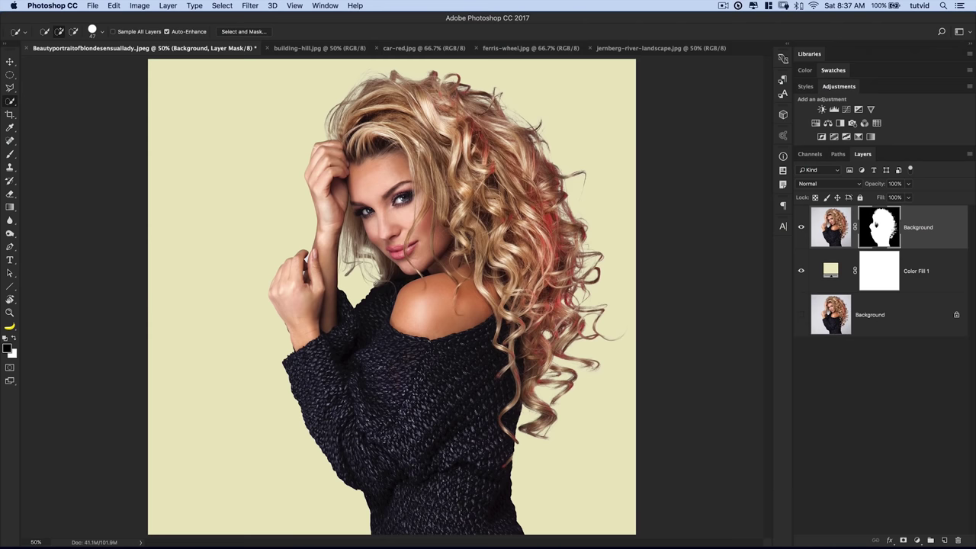
click(893, 370)
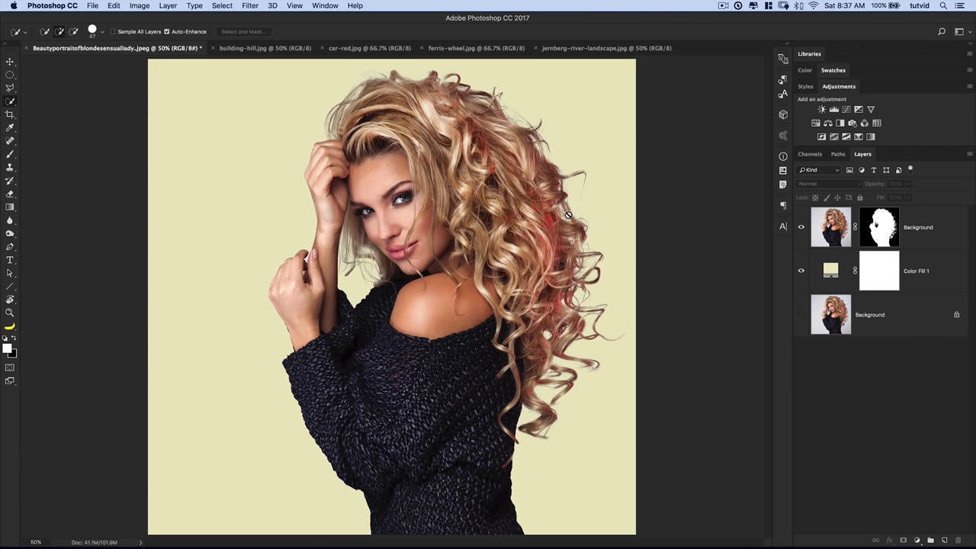
Hide the masked portrait and colour fill layers, showing only the Background layer.
click(620, 51)
click(165, 50)
click(835, 231)
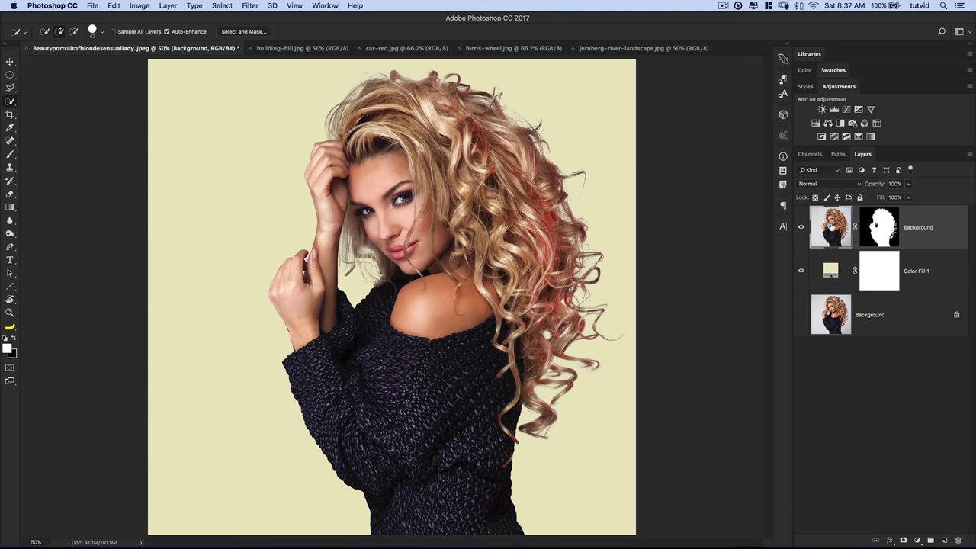
alt+click(801, 315)
click(843, 319)
Load the base-select channel as a selection and open the older Refine Edge dialog.
click(812, 155)
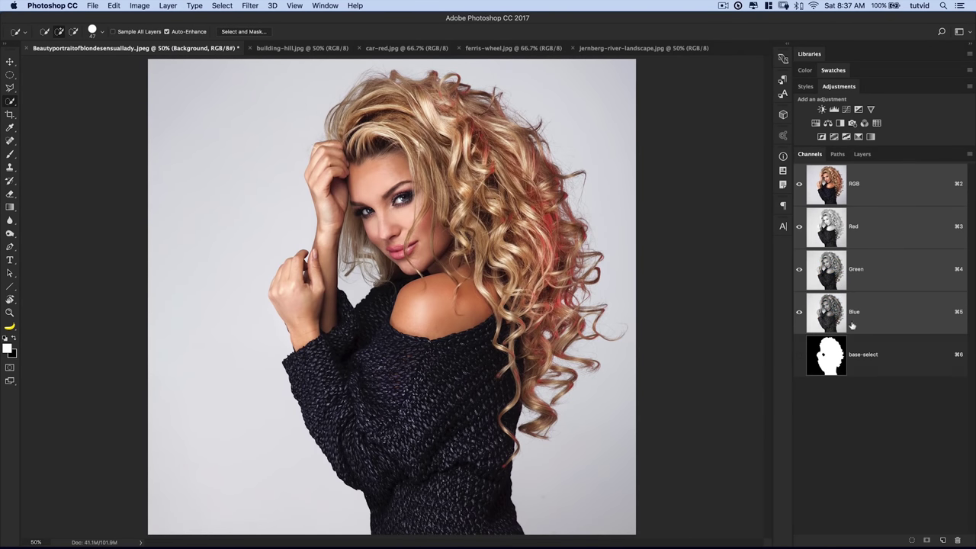
super+click(833, 355)
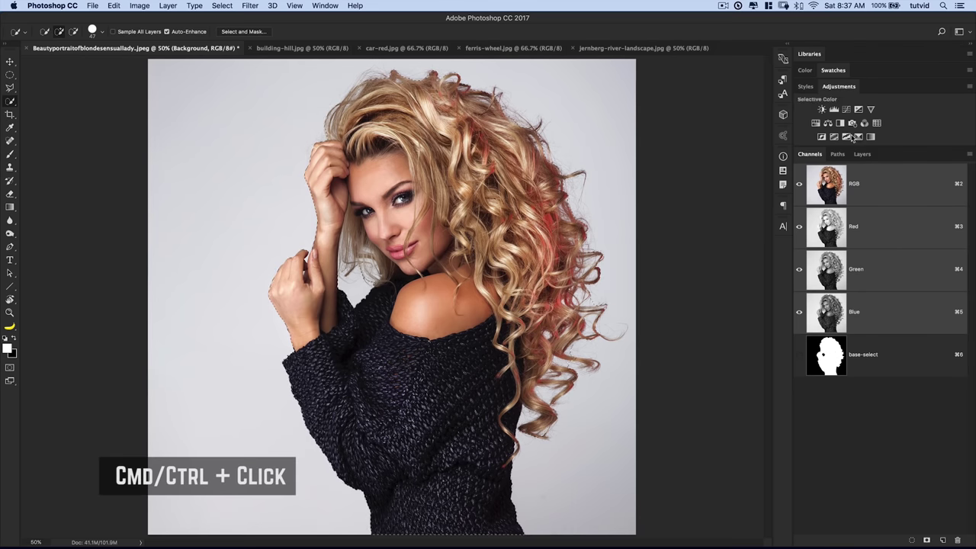
click(862, 154)
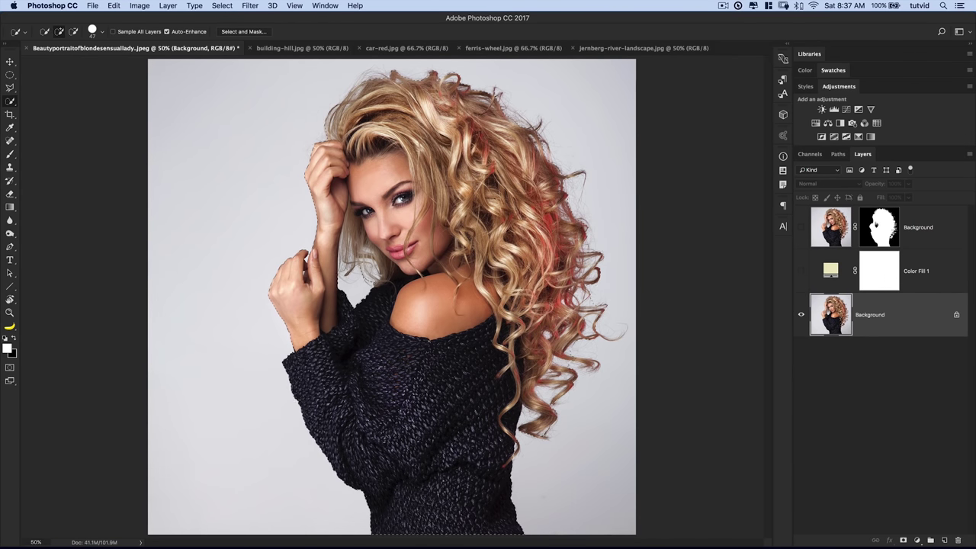
click(222, 6)
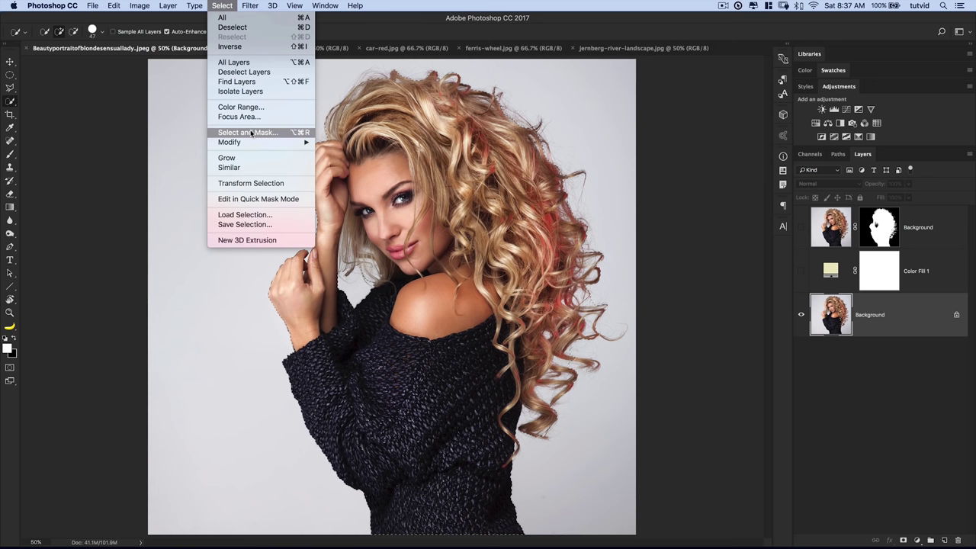
shift+click(238, 133)
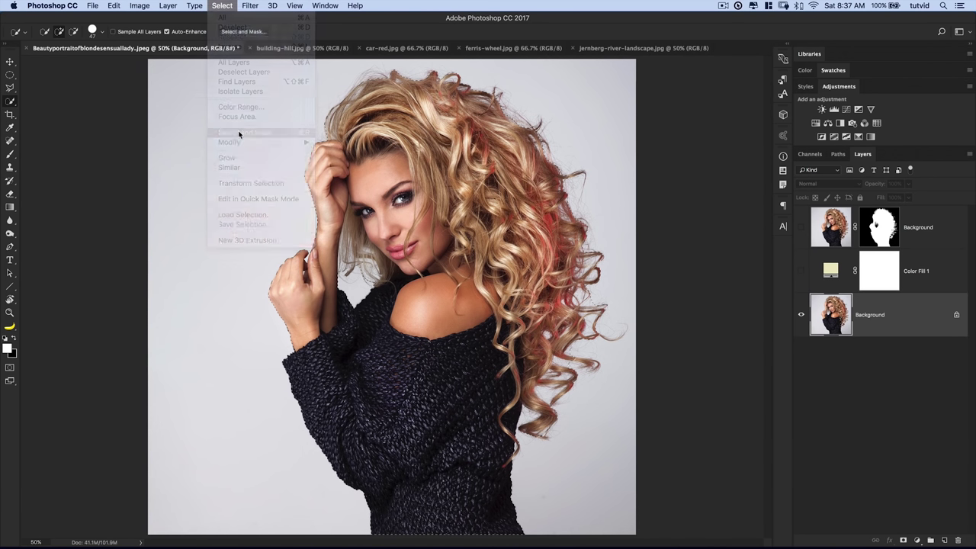
Paint over the curly hair edges with the Refine Radius brush, Smart Radius on, radius 4.2.
drag(265, 110, 165, 157)
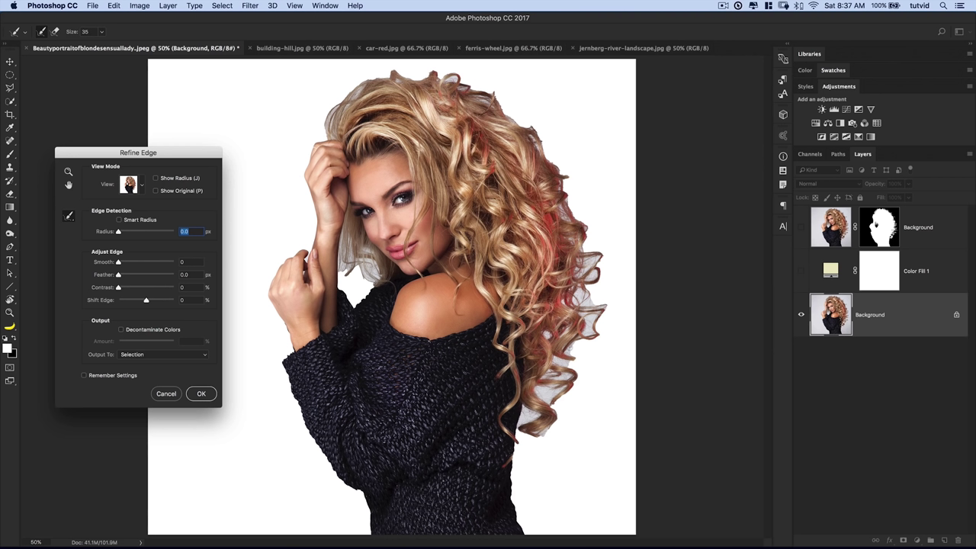
click(70, 217)
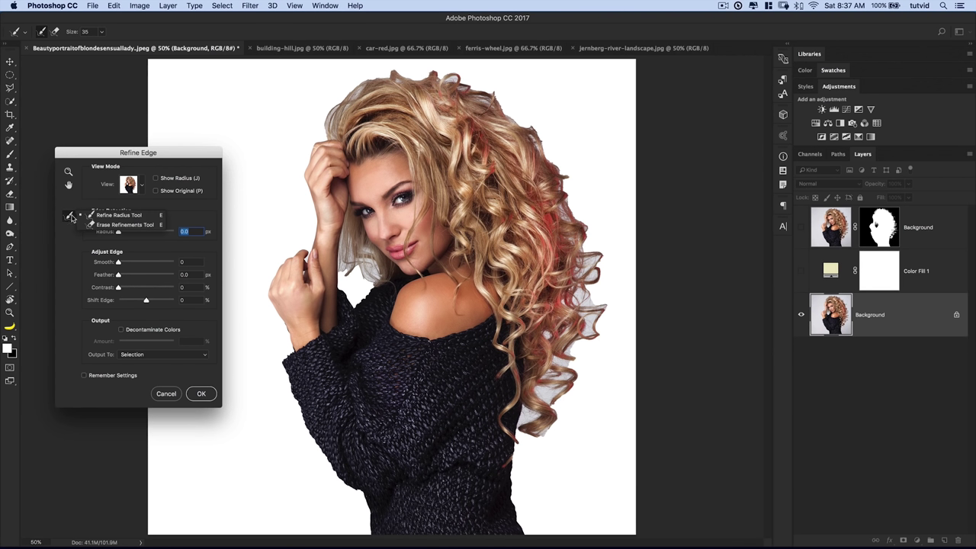
click(129, 218)
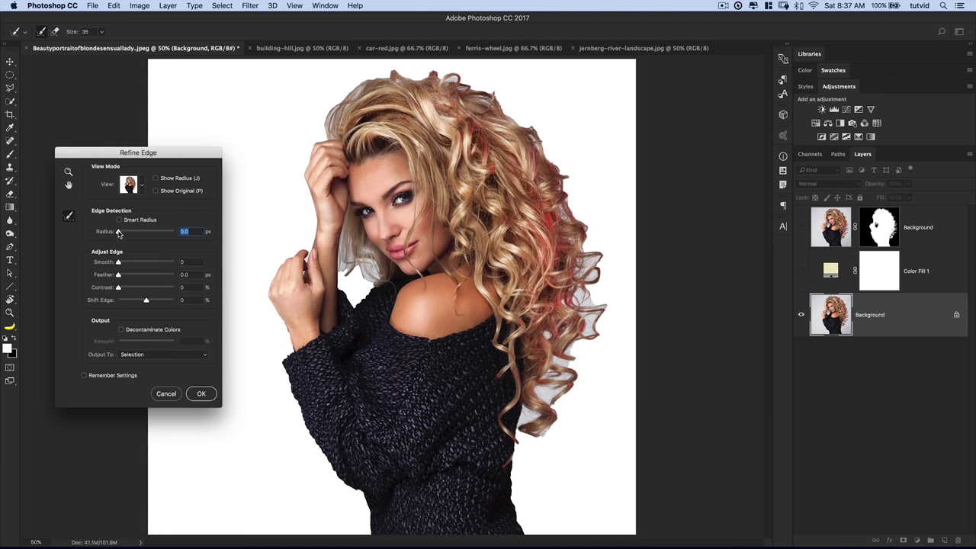
drag(118, 236, 123, 235)
click(119, 220)
key(bracketright)
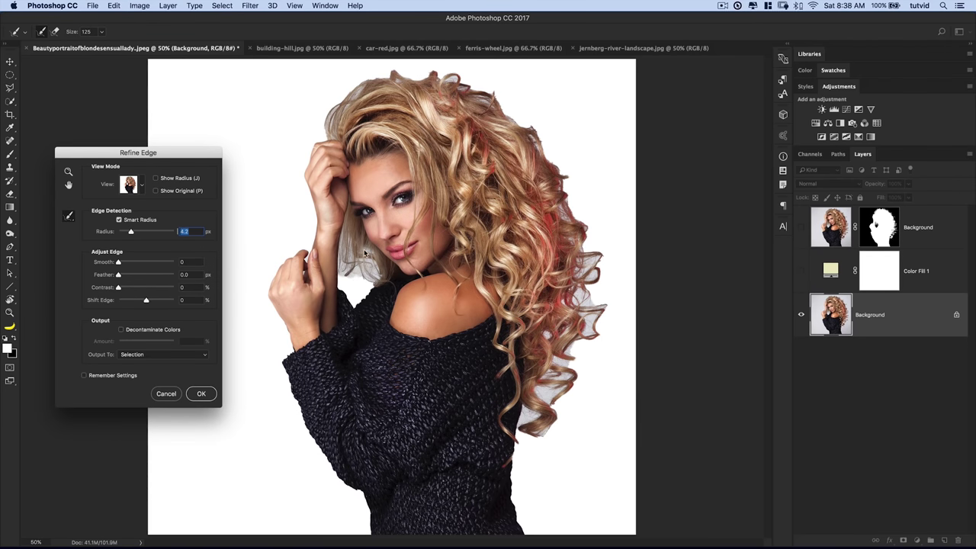
click(360, 282)
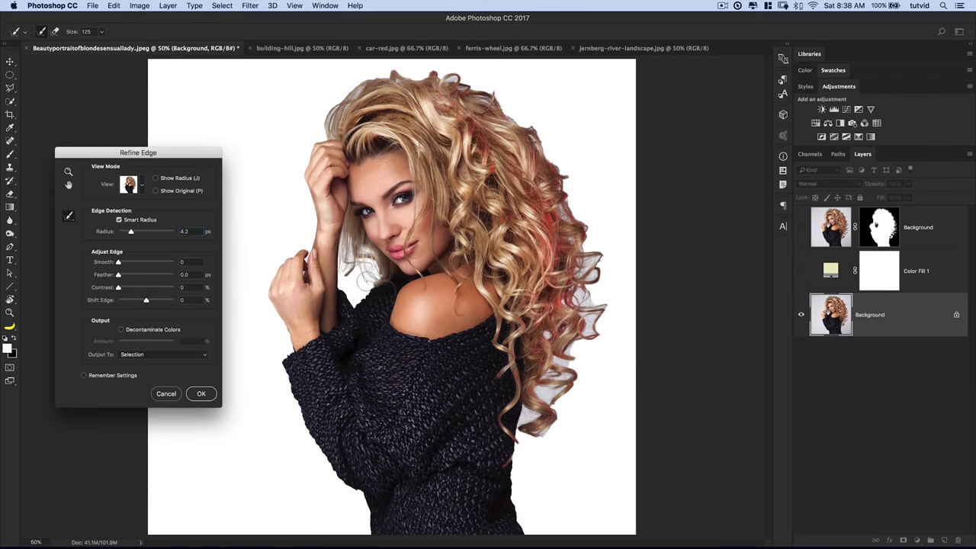
key(])
key(])
key(])
mouse_move(334, 96)
mouse_down()
mouse_move(365, 78)
mouse_move(457, 77)
mouse_move(511, 120)
mouse_move(492, 93)
mouse_move(503, 95)
mouse_move(527, 130)
mouse_move(554, 127)
mouse_move(554, 162)
mouse_move(530, 115)
mouse_move(559, 151)
mouse_move(566, 202)
mouse_move(588, 225)
mouse_move(584, 217)
mouse_move(587, 278)
mouse_move(599, 271)
mouse_move(573, 297)
mouse_move(594, 301)
mouse_move(575, 341)
mouse_move(585, 343)
mouse_move(602, 306)
mouse_move(621, 340)
mouse_up()
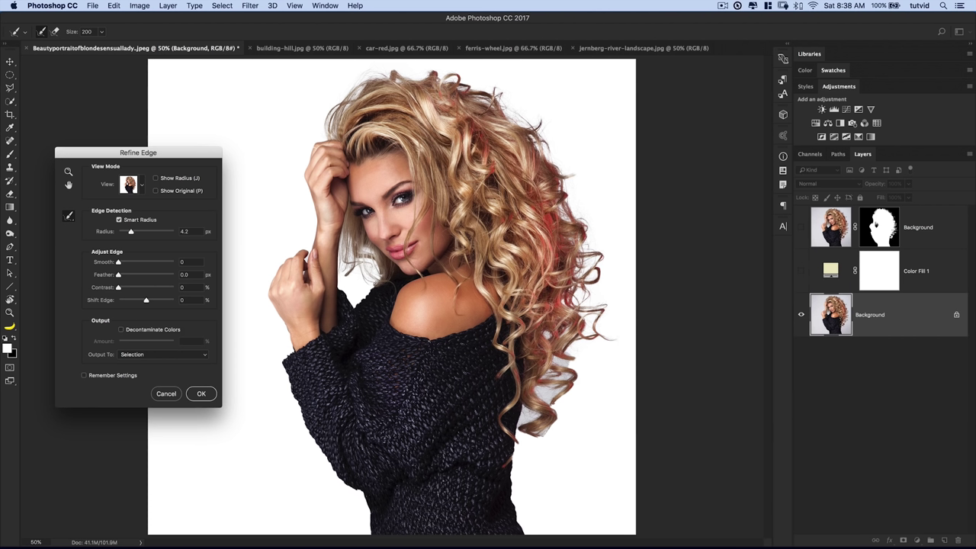
mouse_move(596, 376)
mouse_down()
mouse_move(573, 361)
mouse_move(552, 370)
mouse_move(571, 381)
mouse_move(585, 366)
mouse_move(594, 370)
mouse_move(557, 376)
mouse_move(540, 439)
mouse_move(527, 411)
mouse_move(522, 429)
mouse_move(557, 443)
mouse_up()
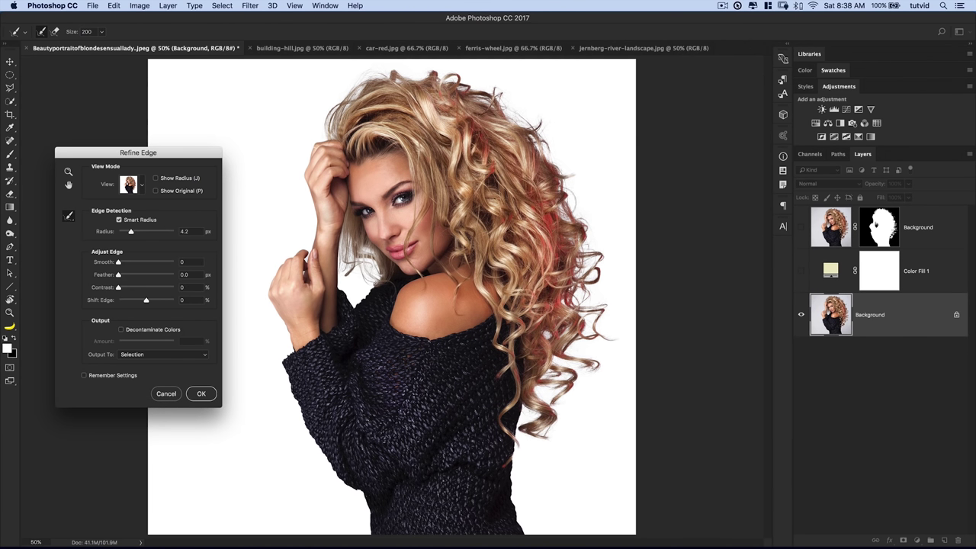
Output as a new layer with layer mask, placed above the visible Color Fill 1.
click(158, 354)
click(137, 378)
key(Return)
drag(839, 317, 835, 263)
click(801, 315)
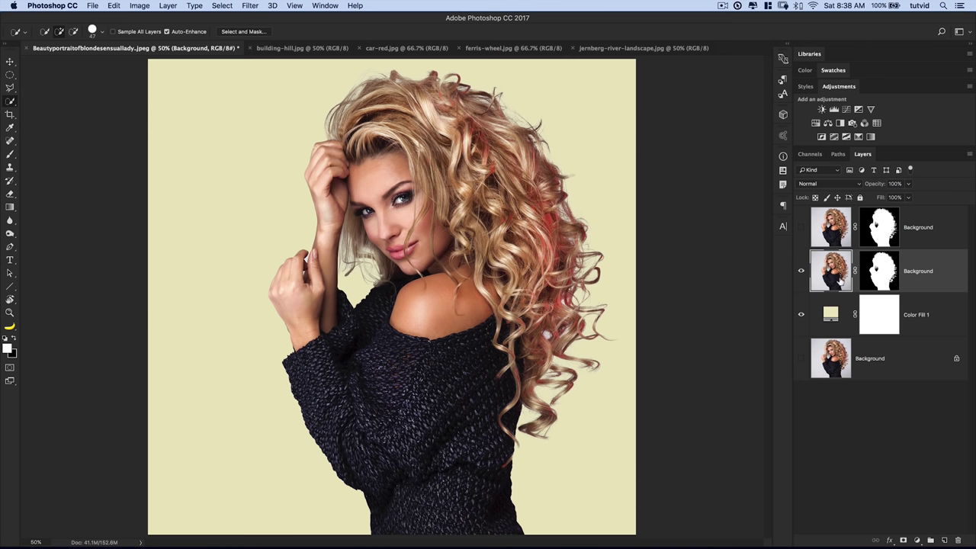
Toggle the portrait's mask off and on, hide Color Fill 1, show Background, then go to building-hill.jpg.
shift+click(880, 270)
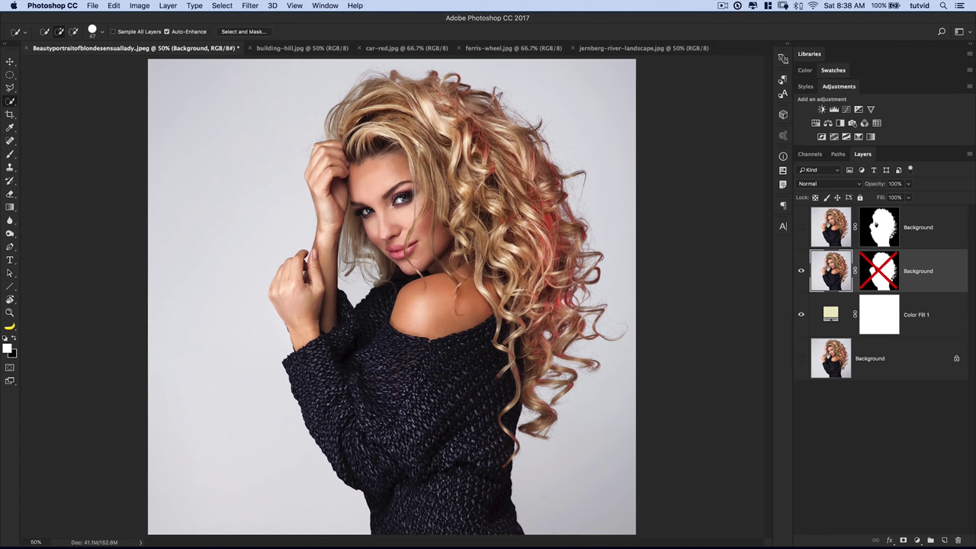
shift+click(878, 268)
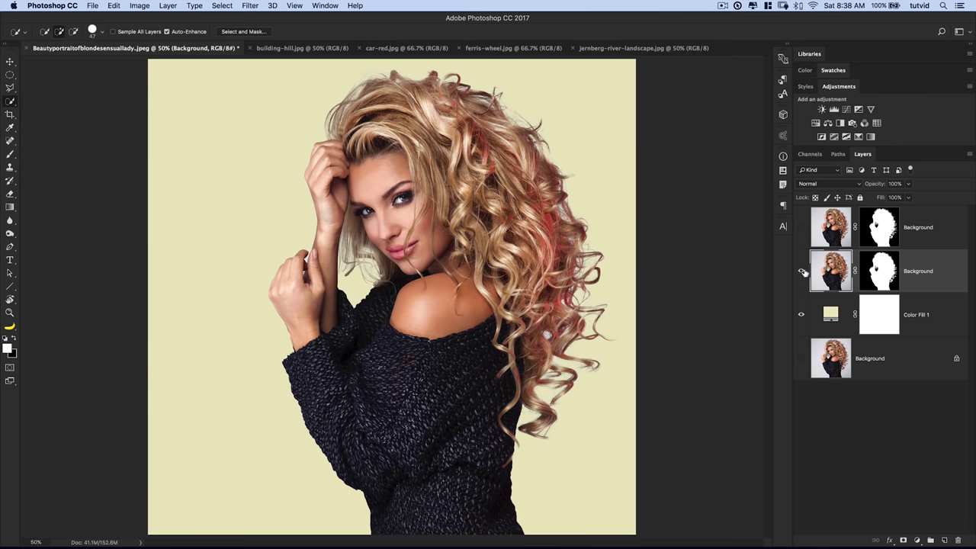
click(801, 315)
click(801, 357)
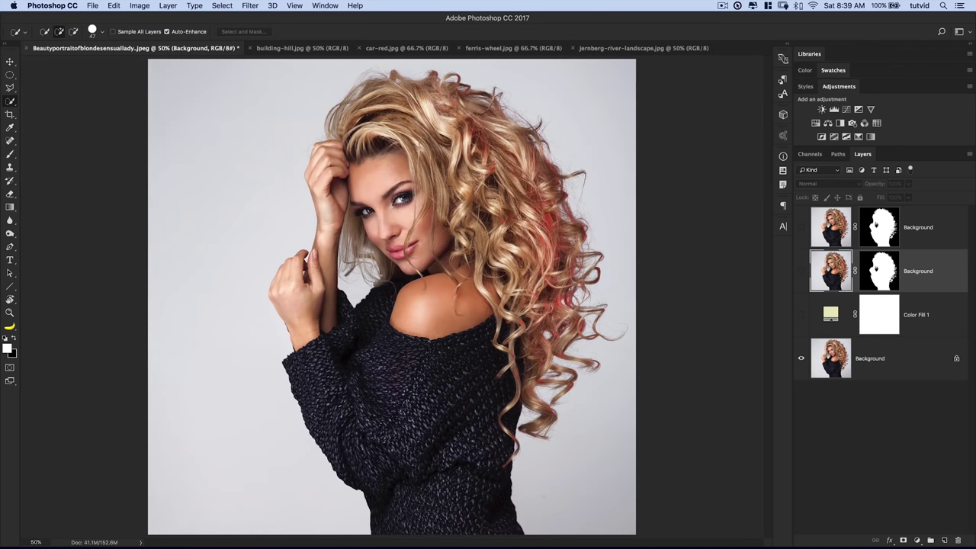
click(282, 45)
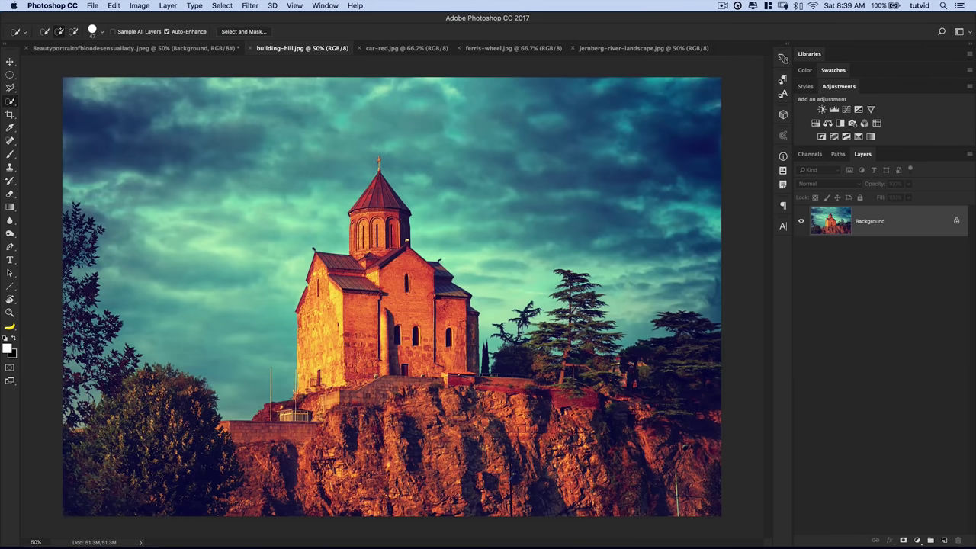
Zoom in on the church for a closer look, then back out.
key(z)
click(440, 338)
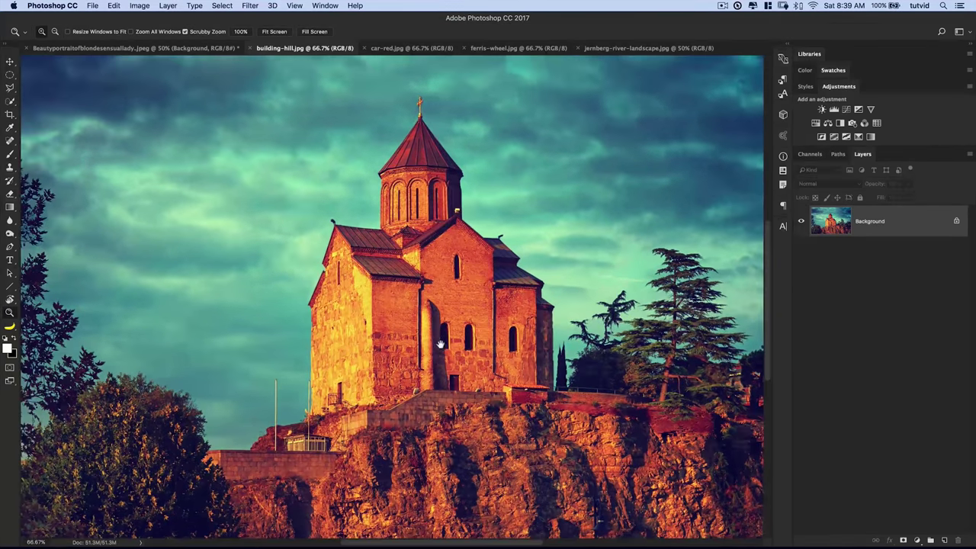
click(440, 338)
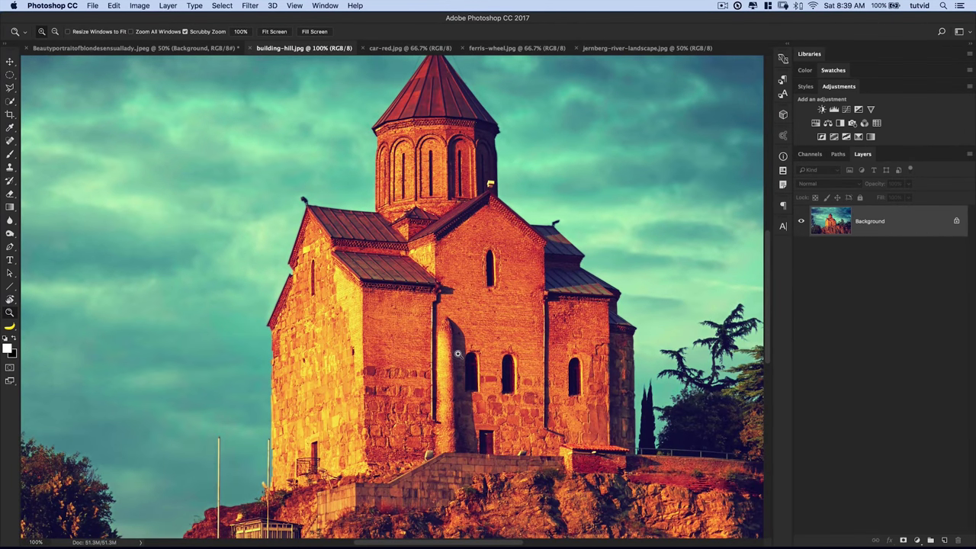
alt+click(458, 353)
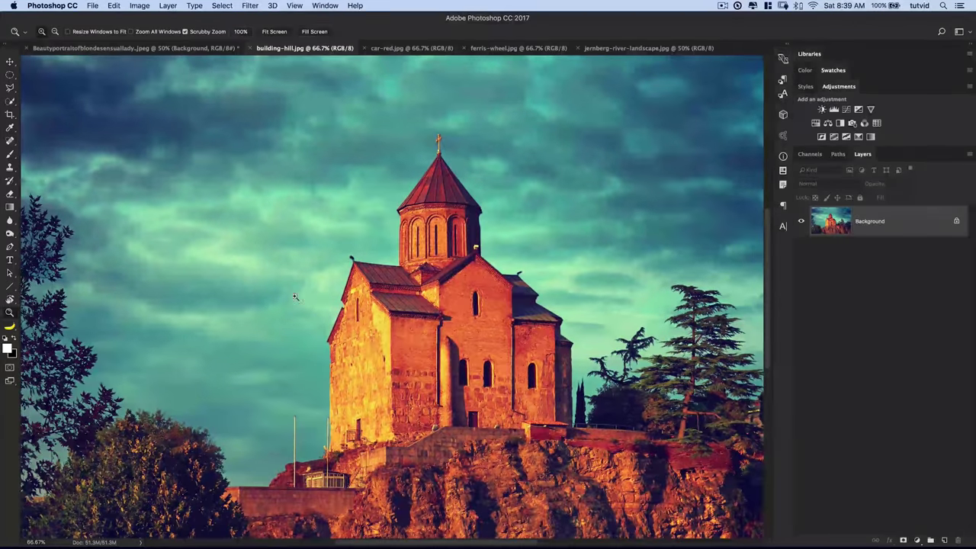
Choose the Magnetic Lasso and place the first point on the church's left wall edge.
mouse_move(10, 87)
mouse_down()
mouse_move(55, 96)
mouse_move(40, 102)
mouse_move(73, 98)
mouse_up()
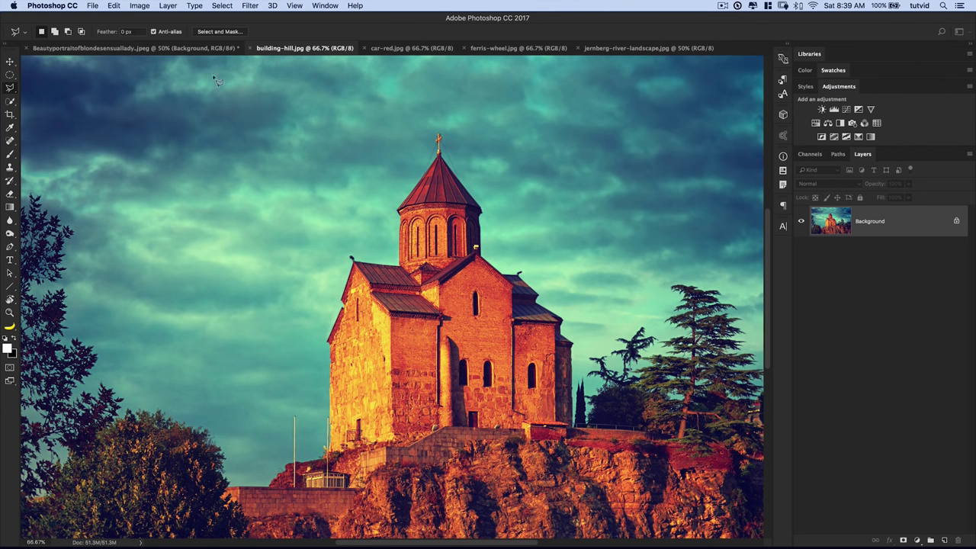
key(super+plus)
scroll(395, 460, down, 7)
scroll(395, 460, left, 3)
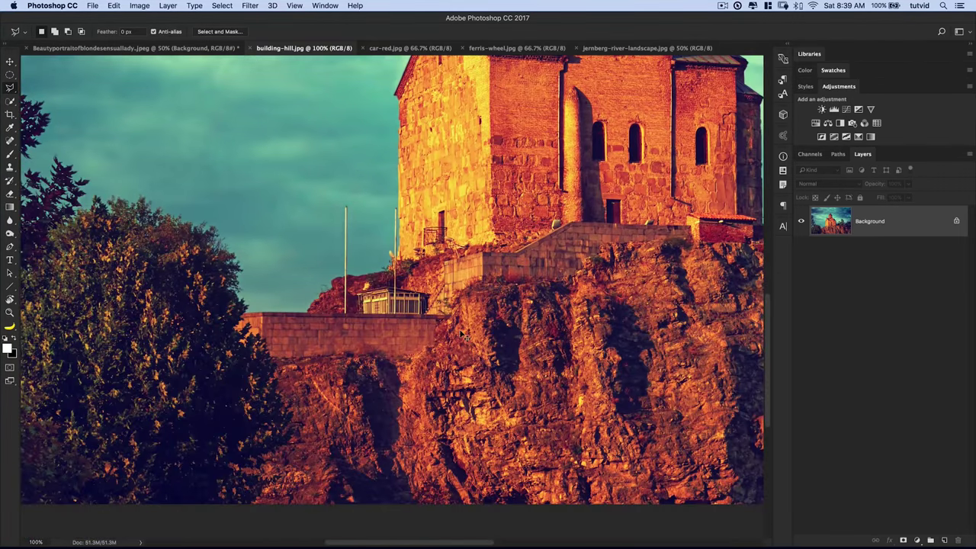
key(super+plus)
scroll(428, 396, right, 5)
scroll(427, 397, up, 4)
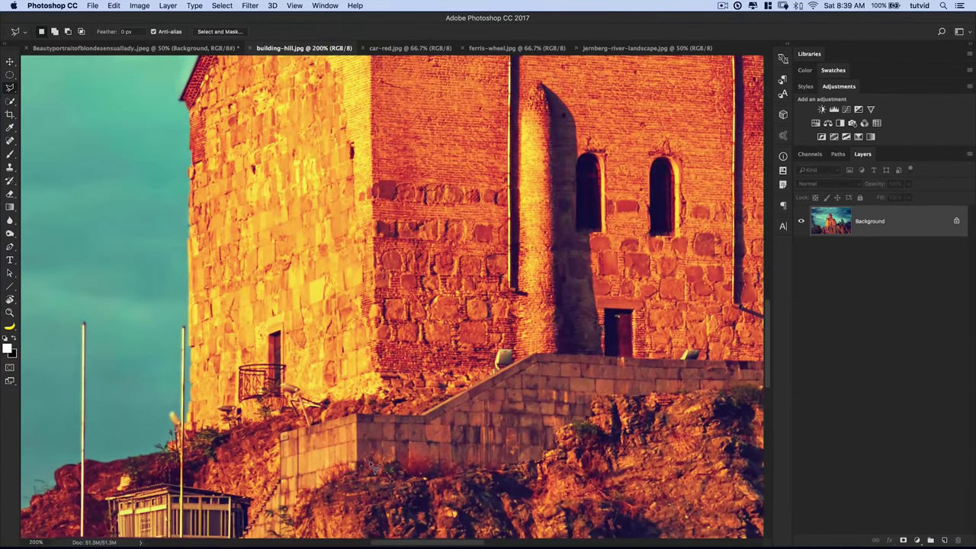
key(super+minus)
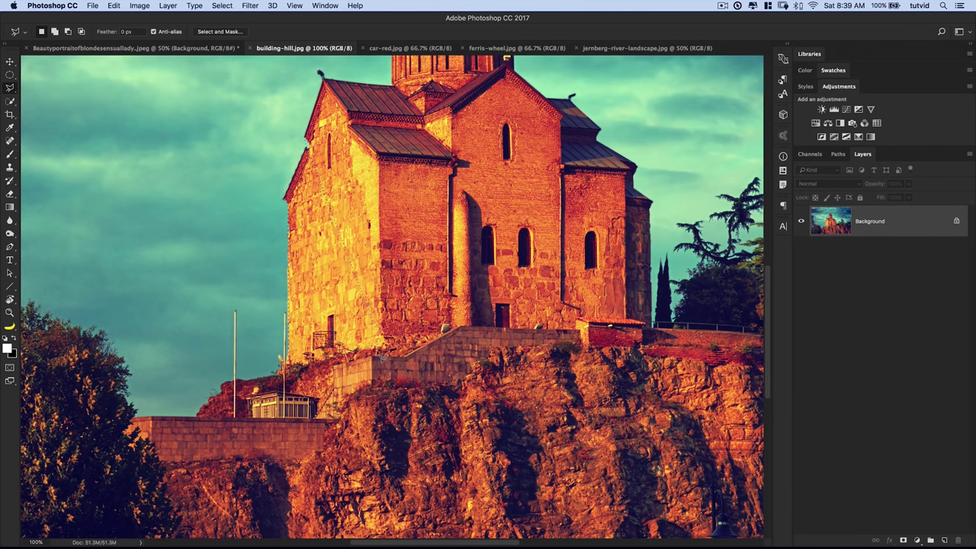
click(364, 326)
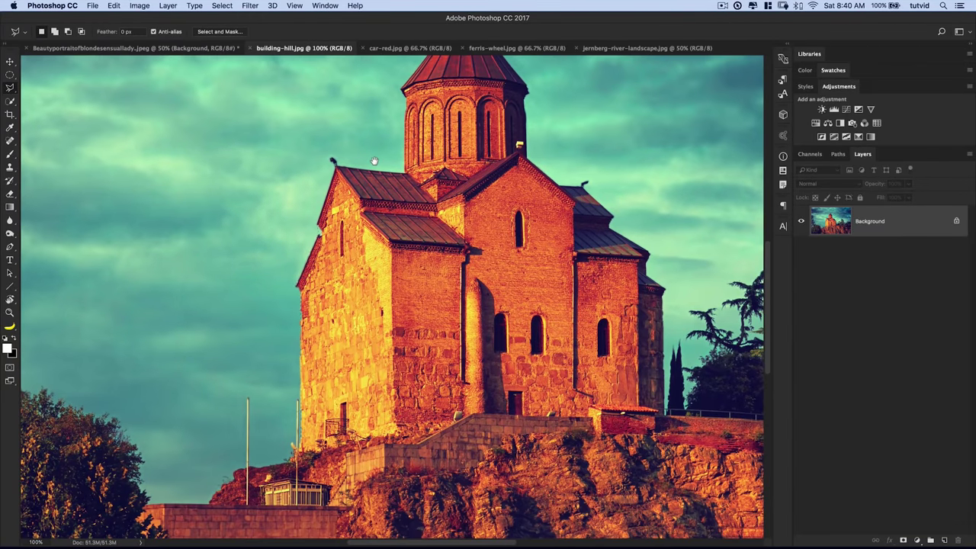
key(z)
click(400, 429)
Zoom to 300% and place lasso points along the wall base, stairs and lower roof.
drag(399, 429, 347, 379)
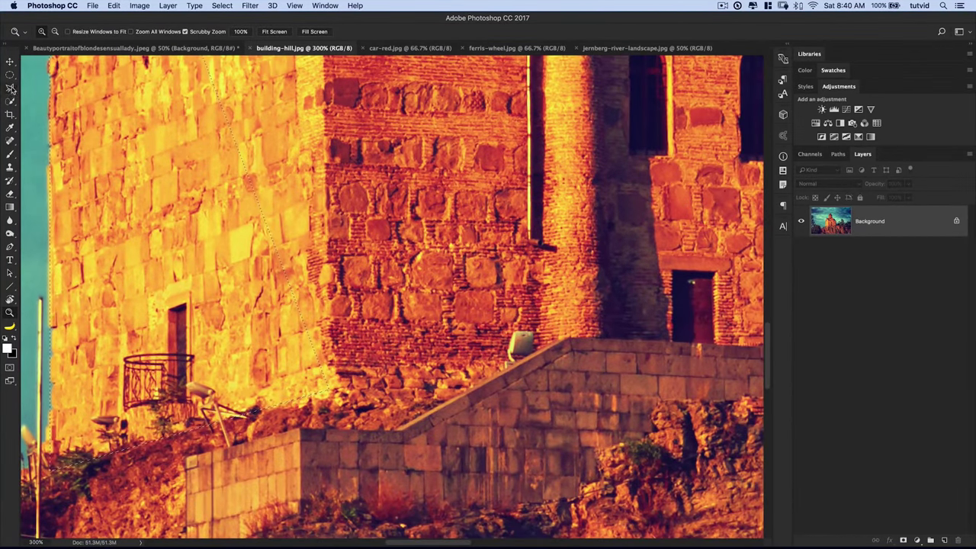
click(10, 87)
key(shift)
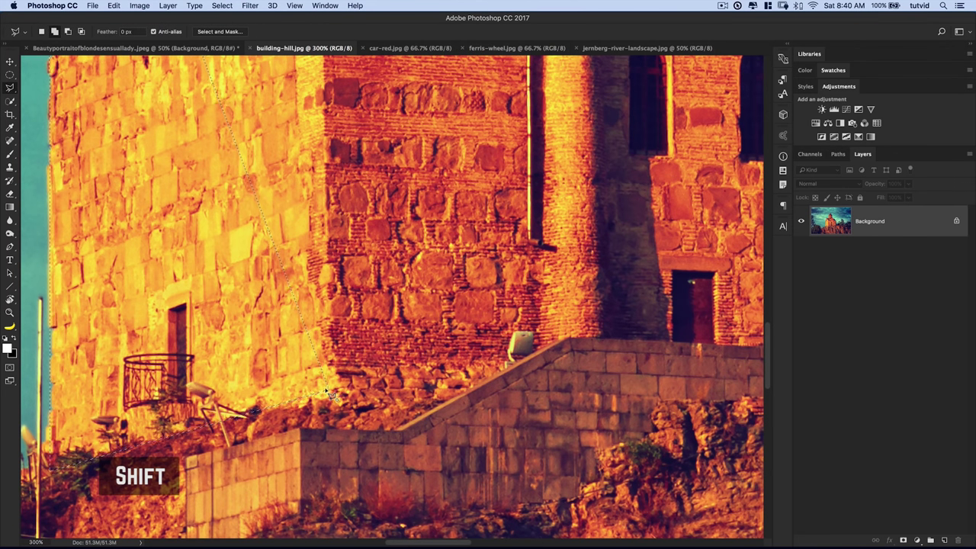
click(329, 392)
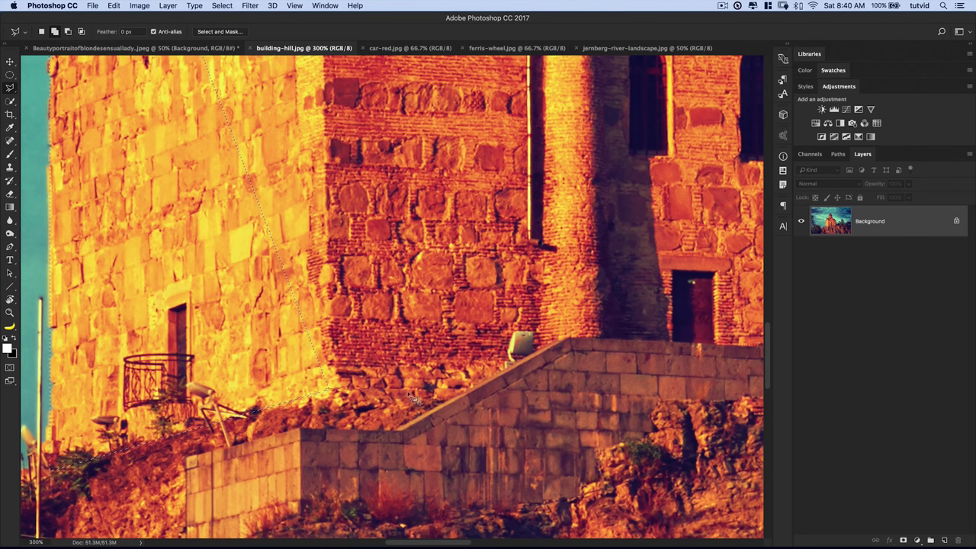
click(463, 396)
click(569, 344)
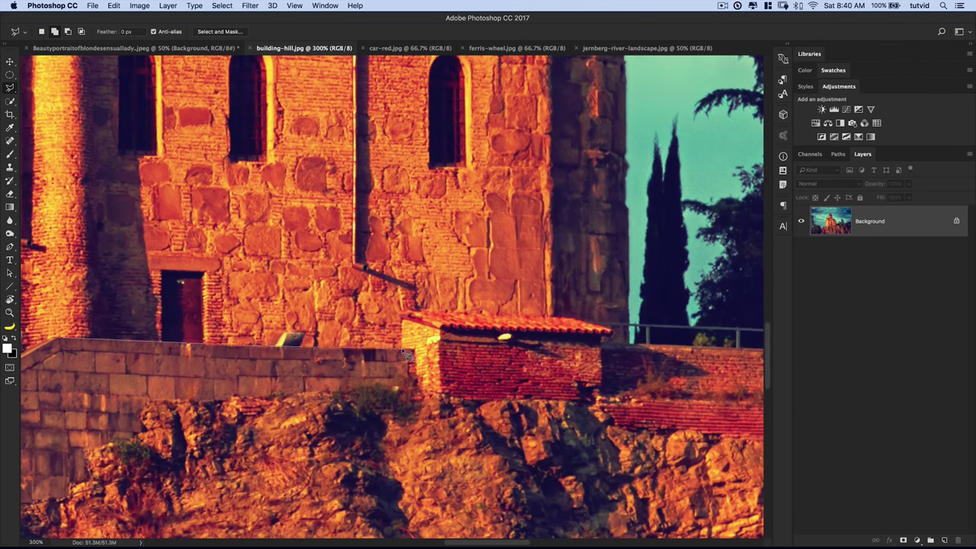
click(409, 316)
click(556, 316)
click(611, 333)
Extend the outline to the cross base and gable edge, zooming out to 100%.
scroll(617, 76, up, 5)
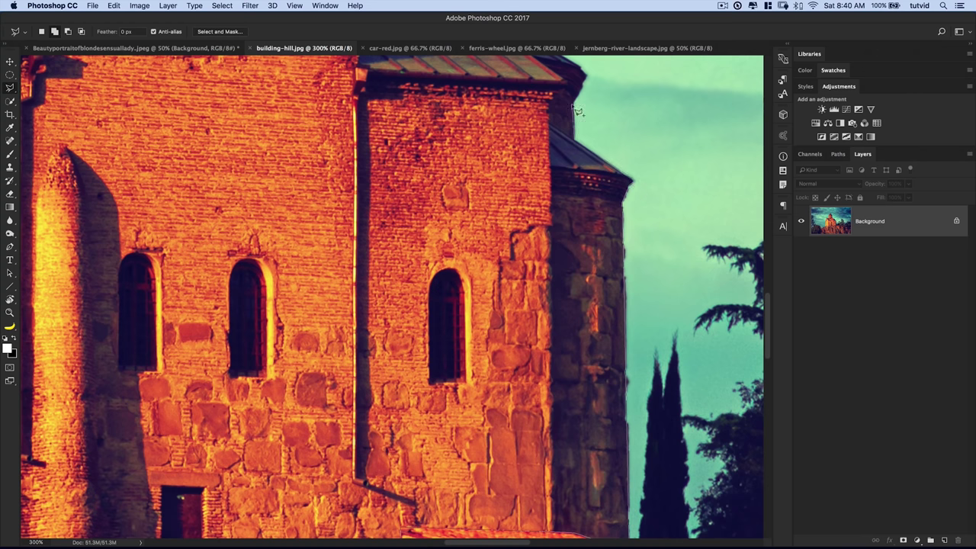
scroll(568, 133, up, 10)
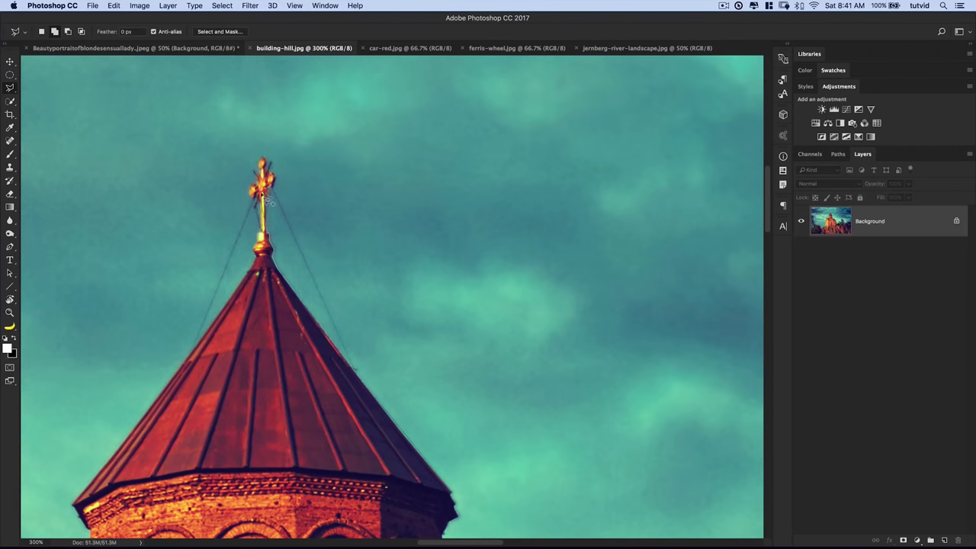
click(267, 257)
scroll(207, 267, down, 10)
scroll(208, 266, left, 5)
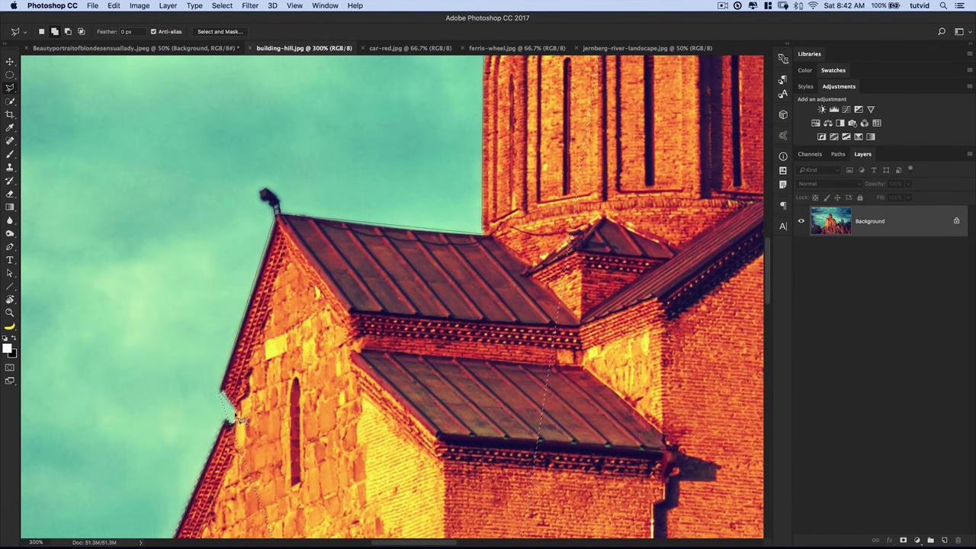
click(228, 424)
key(super+minus)
key(super+minus)
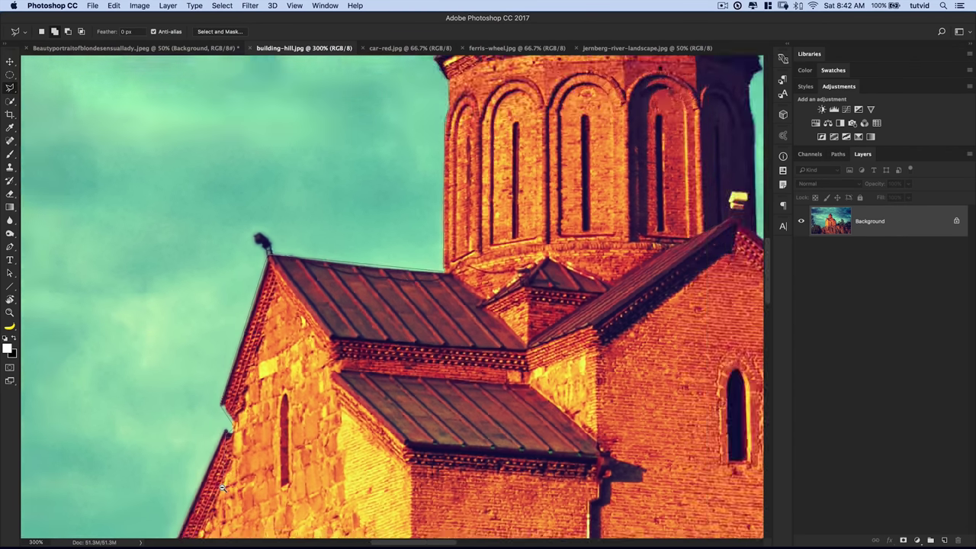
scroll(220, 214, down, 5)
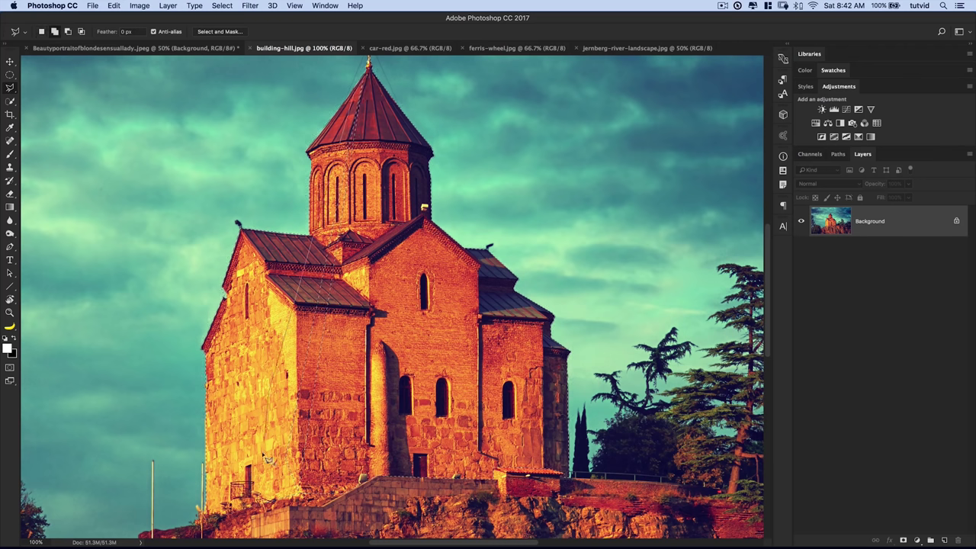
key(shift)
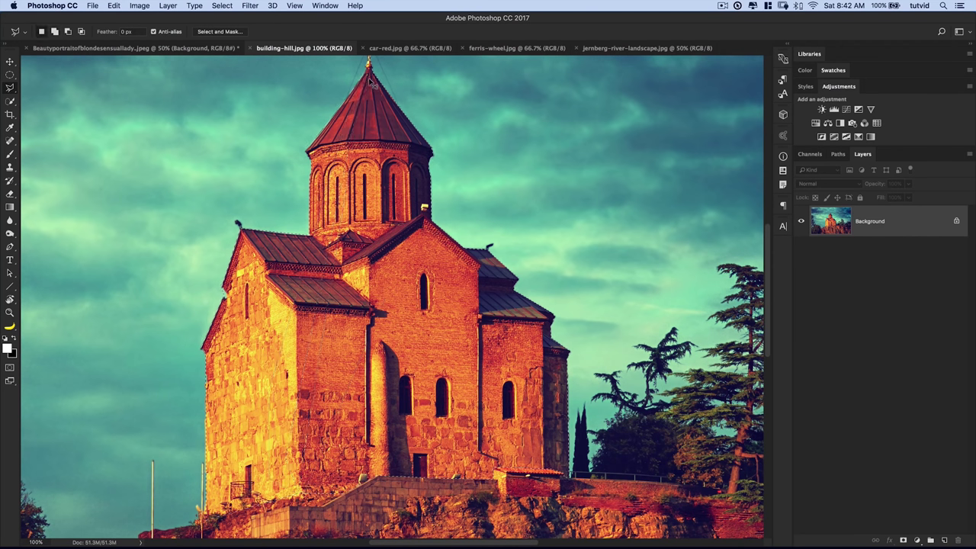
Copy the selected church onto its own new layer with Cmd+J.
drag(368, 64, 429, 374)
key(super+minus)
key(super+minus)
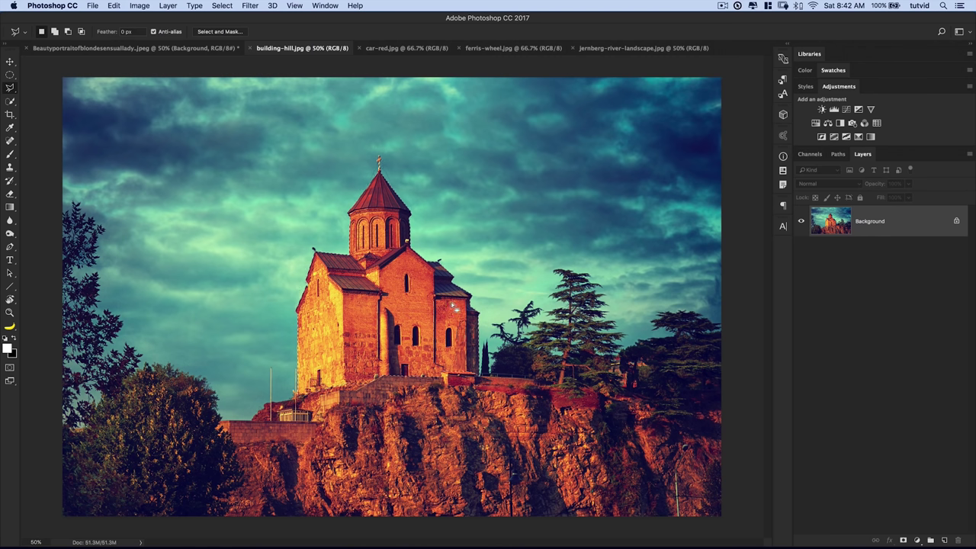
key(super+j)
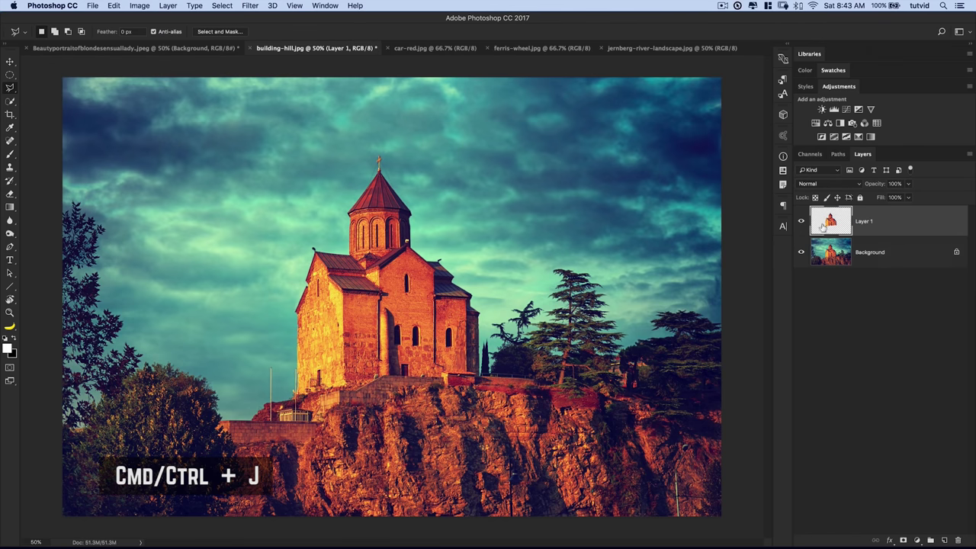
Move the church copy left onto the hill and scale it down to about 43%.
key(v)
drag(403, 287, 230, 350)
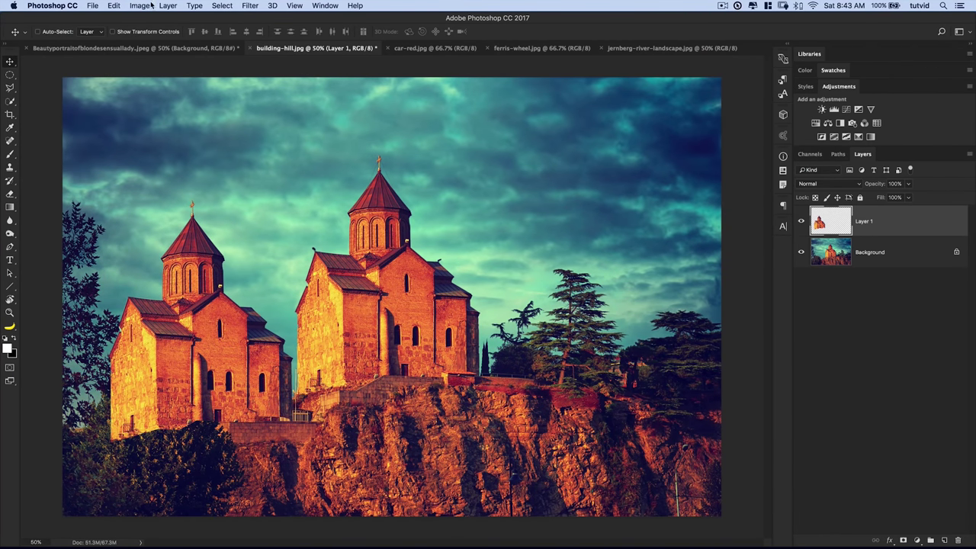
click(114, 6)
click(129, 222)
drag(113, 204, 213, 342)
mouse_move(262, 409)
mouse_down()
mouse_move(260, 390)
mouse_move(254, 398)
mouse_up()
key(Return)
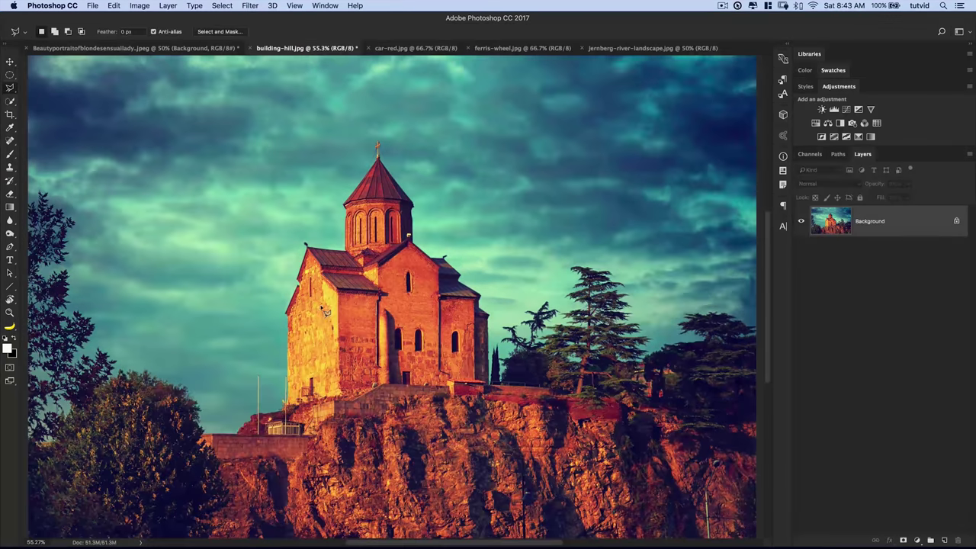
drag(334, 296, 406, 305)
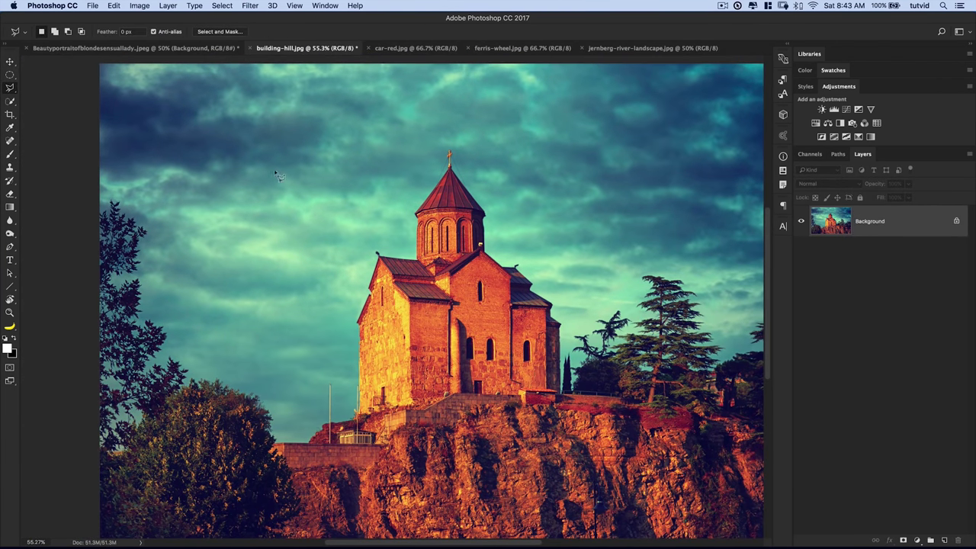
click(271, 130)
click(202, 233)
click(296, 261)
click(271, 131)
key(Escape)
click(186, 204)
click(288, 277)
click(269, 136)
click(191, 251)
click(297, 295)
click(383, 161)
key(BackSpace)
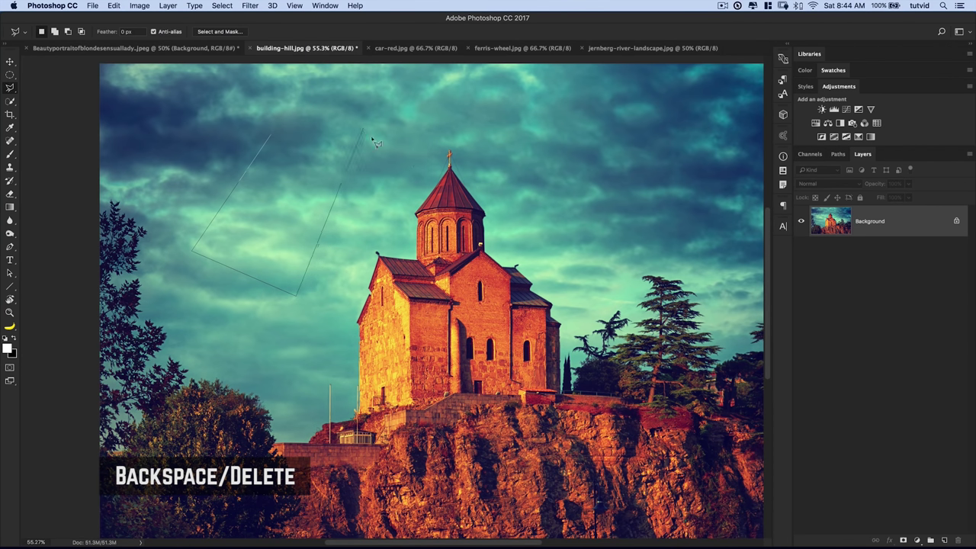
click(272, 138)
key(super+d)
scroll(298, 200, down, 2)
scroll(297, 200, right, 2)
click(287, 172)
click(264, 220)
click(303, 230)
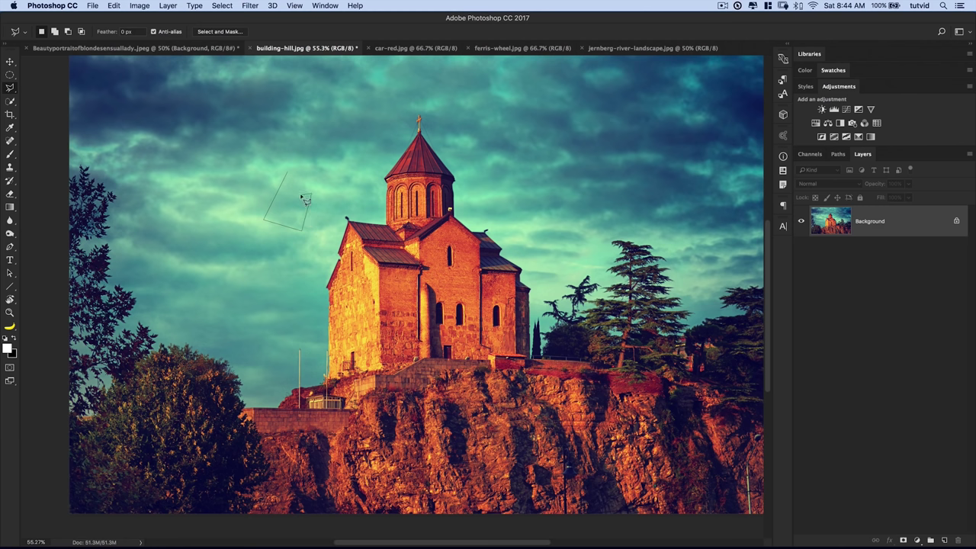
click(331, 172)
key(BackSpace)
scroll(379, 220, right, 3)
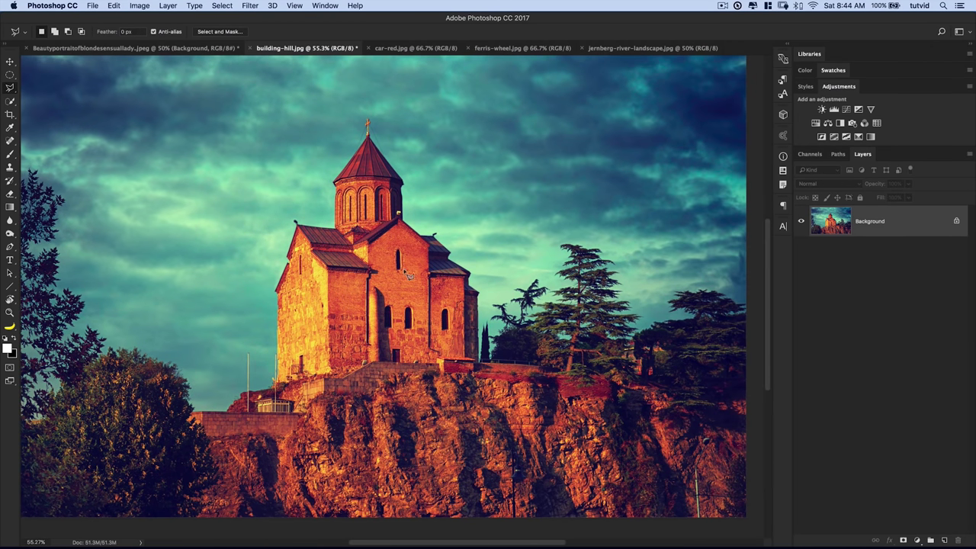
scroll(409, 276, up, 3)
scroll(443, 332, down, 2)
scroll(444, 332, right, 1)
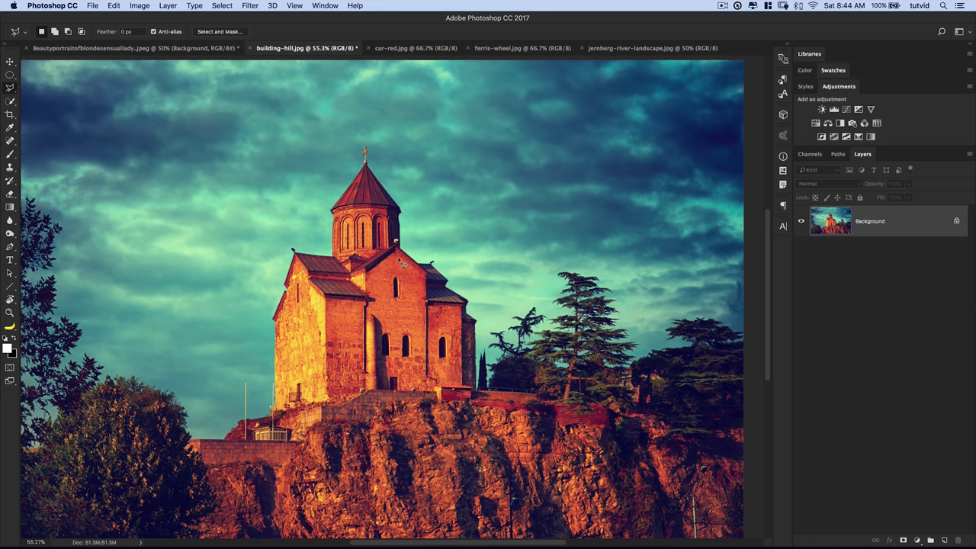
click(416, 48)
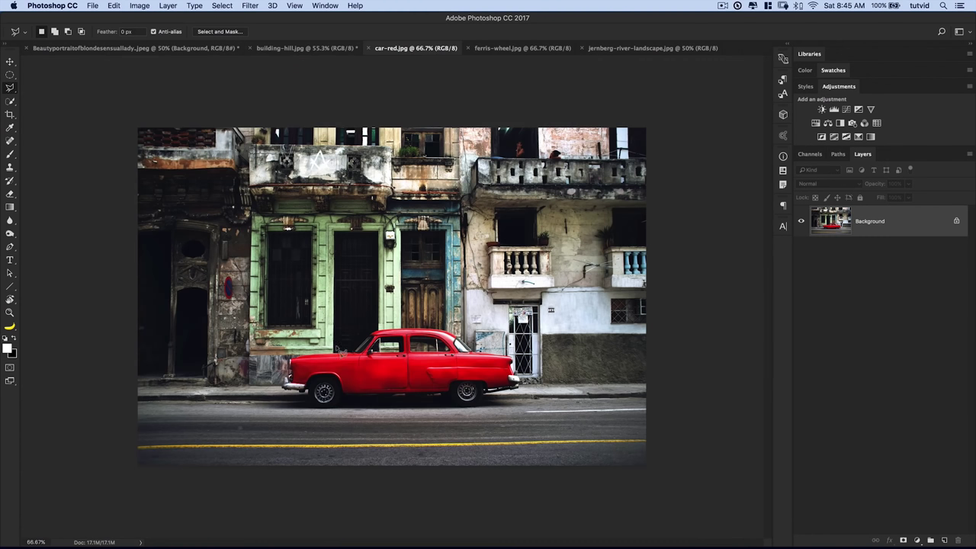
Select the Pen Tool in Path mode with Path Operations set to Combine Shapes.
click(10, 247)
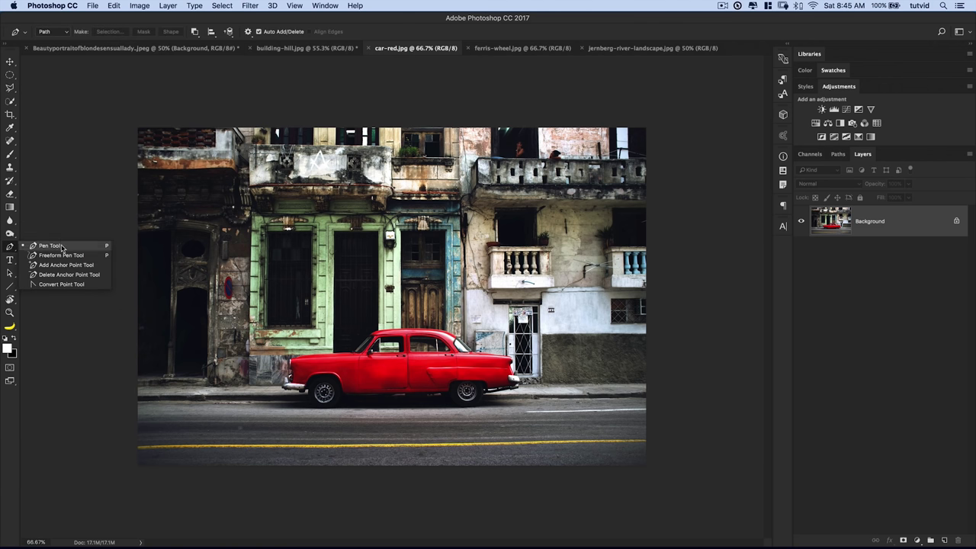
click(52, 245)
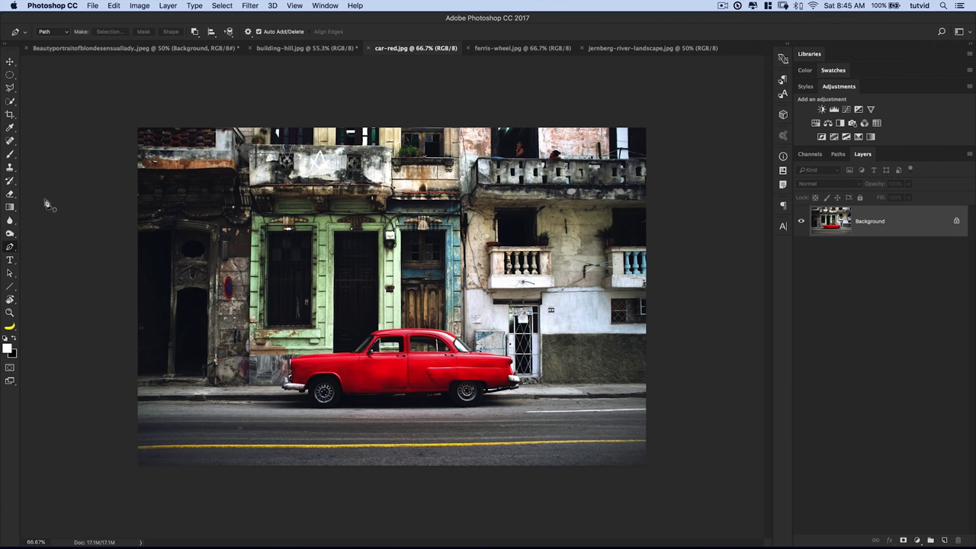
click(63, 32)
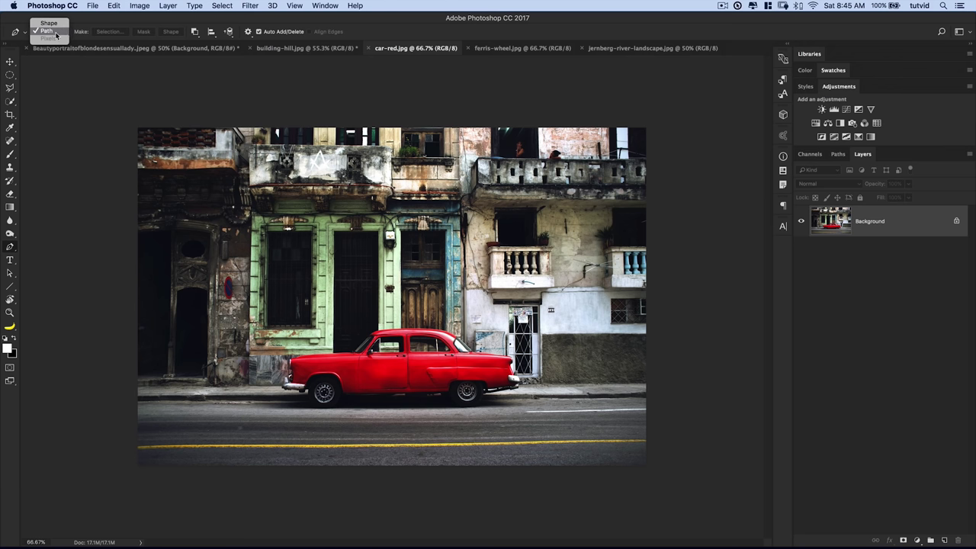
click(49, 30)
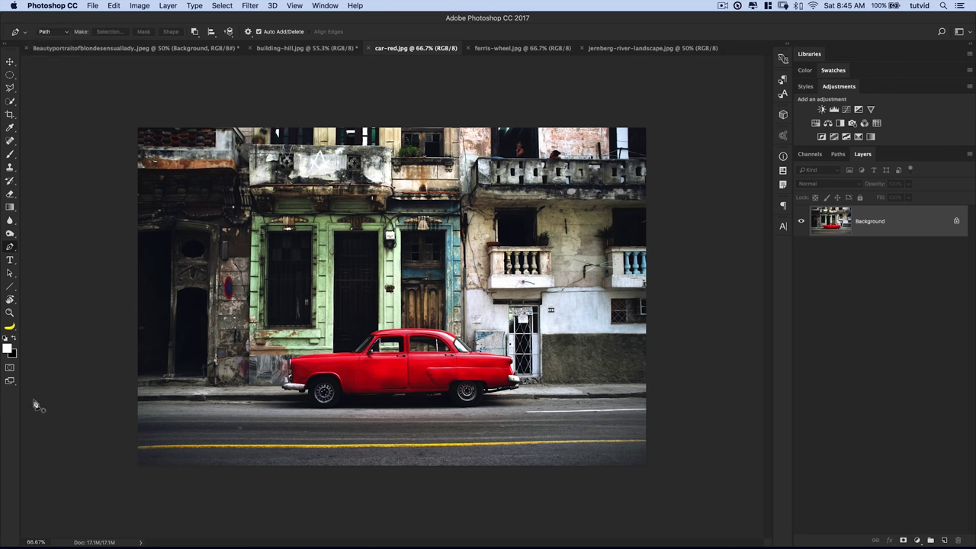
click(194, 32)
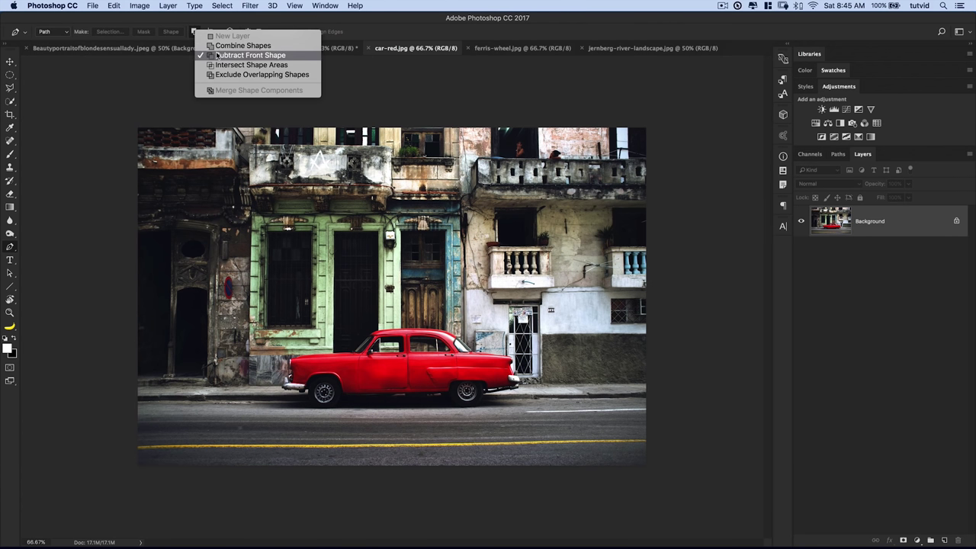
click(223, 46)
click(195, 35)
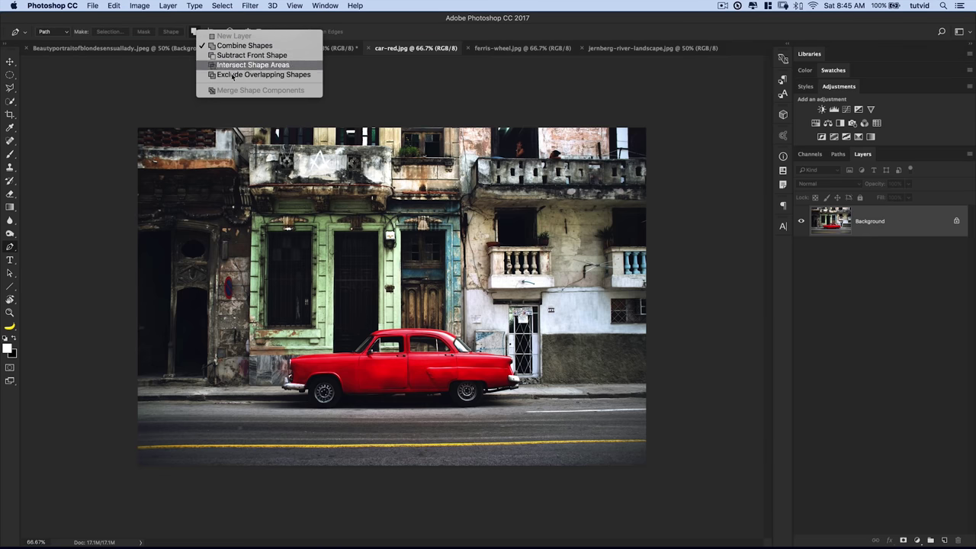
click(236, 46)
Zoom to 200% on the red car and scroll to frame its front.
key(z)
drag(375, 391, 555, 297)
scroll(555, 298, left, 3)
scroll(555, 297, up, 1)
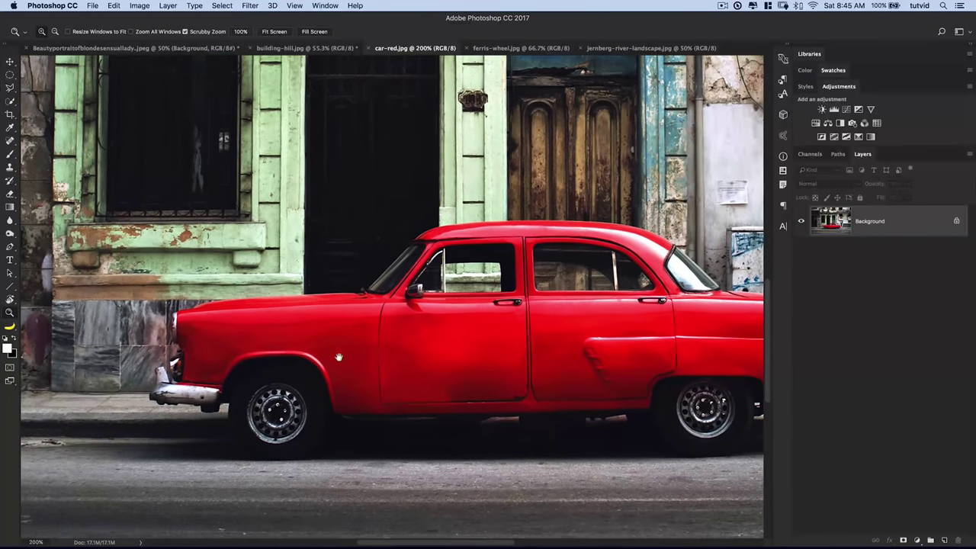
click(13, 248)
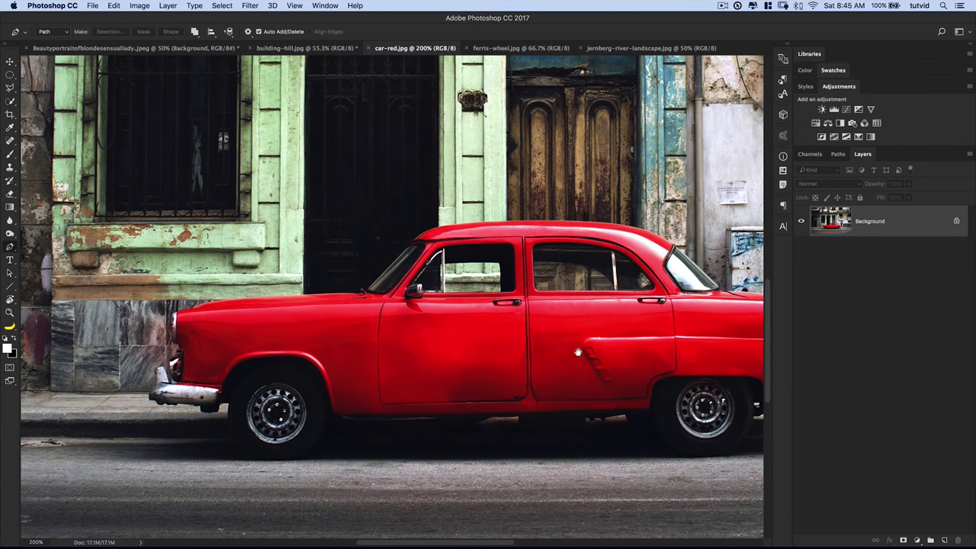
scroll(492, 347, right, 5)
scroll(457, 335, down, 1)
scroll(457, 336, left, 1)
scroll(464, 365, left, 3)
scroll(464, 365, up, 1)
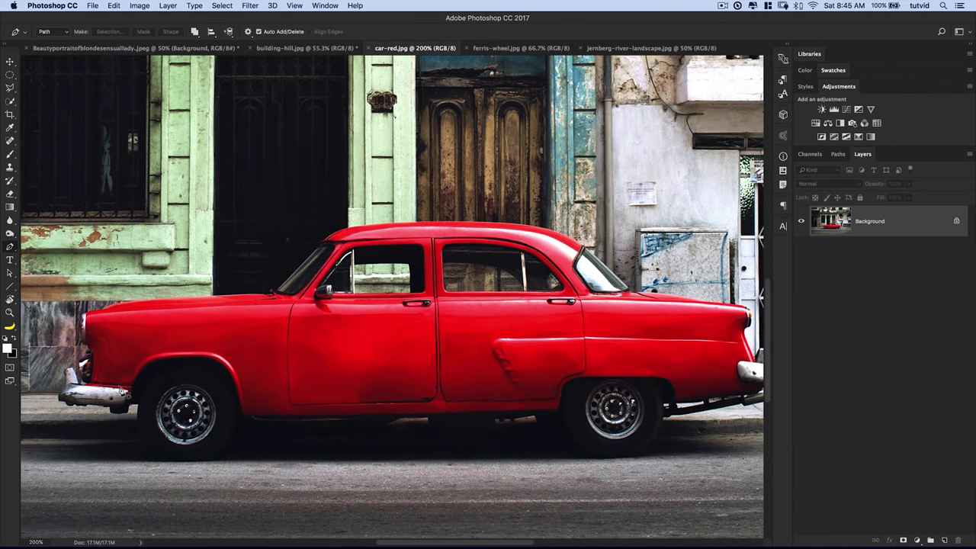
Start the path at the fender bottom and curve it around the front wheel arch with a corner point.
click(289, 416)
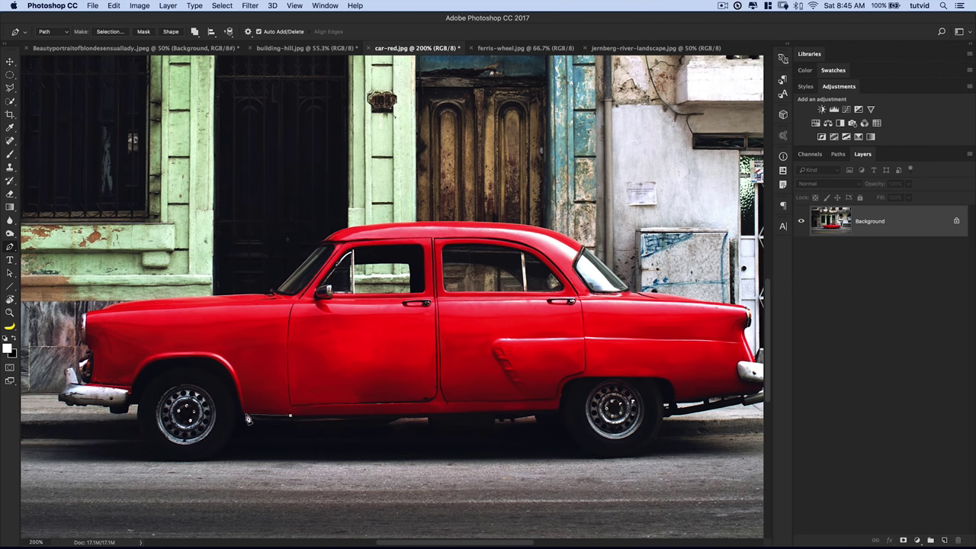
click(202, 362)
drag(197, 357, 165, 364)
key(super+z)
click(139, 359)
key(alt)
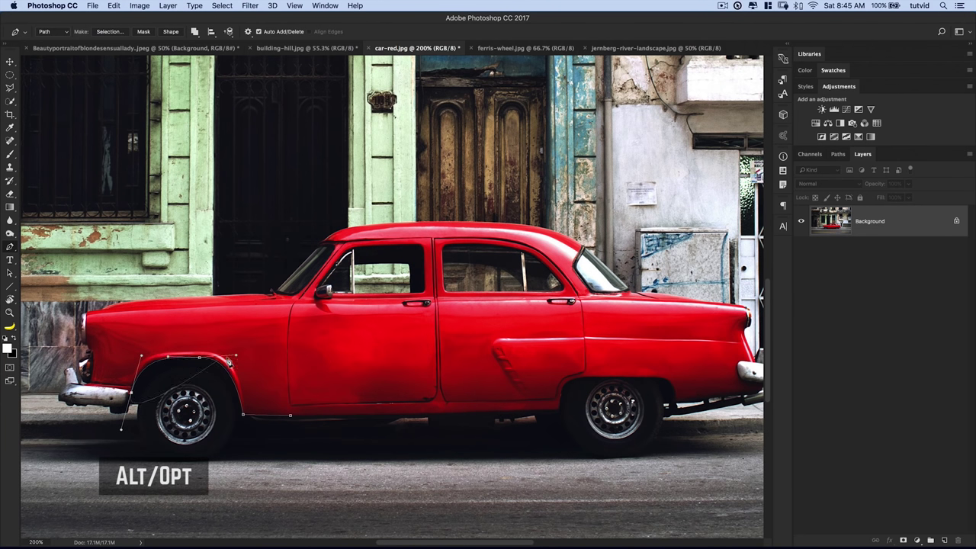
drag(237, 360, 233, 356)
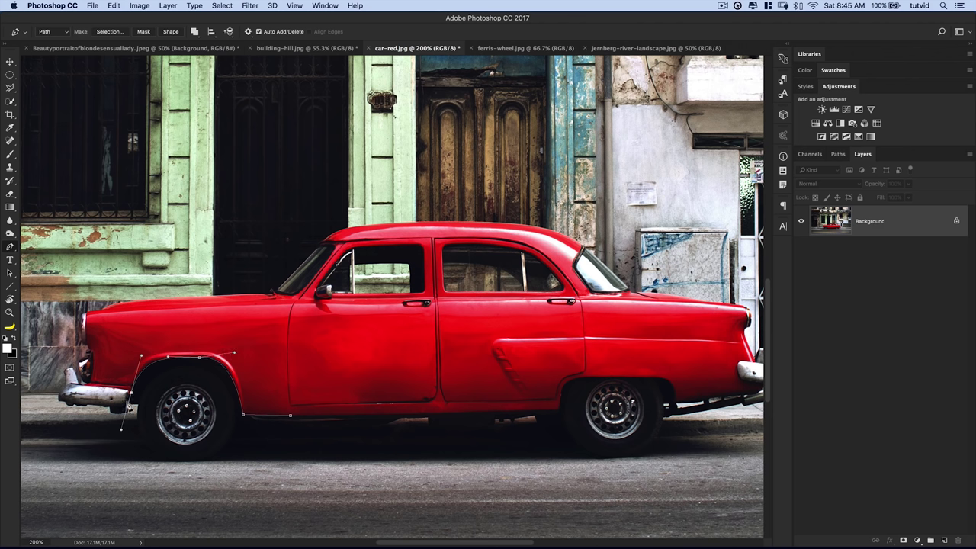
alt+click(132, 395)
Continue anchors past the grille and hood to the door's lower edge, then show the Paths panel.
click(92, 350)
click(278, 299)
drag(289, 347, 293, 419)
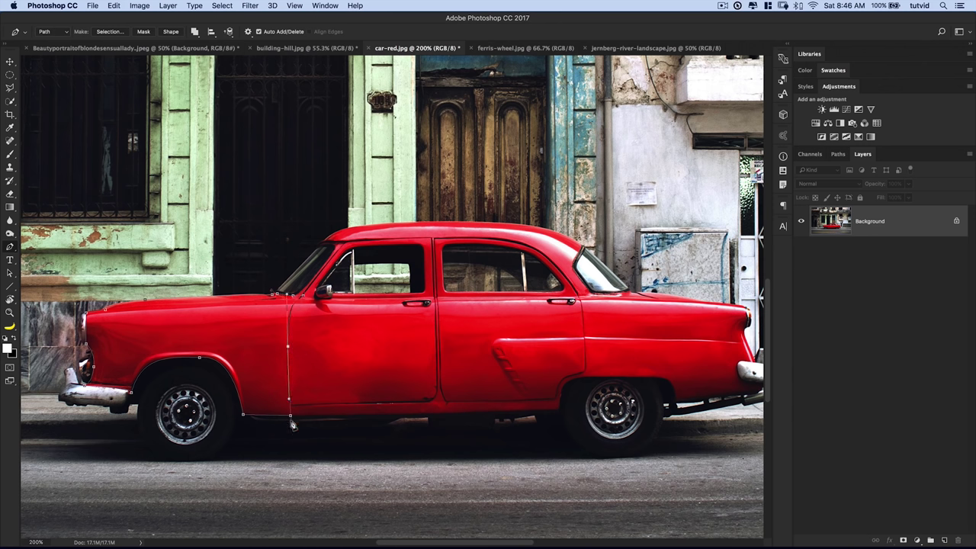
click(291, 415)
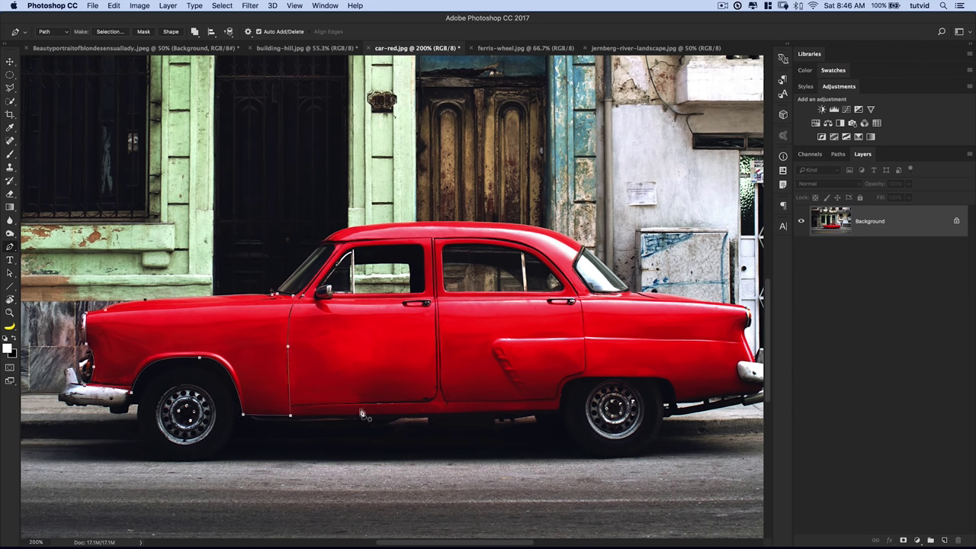
click(839, 154)
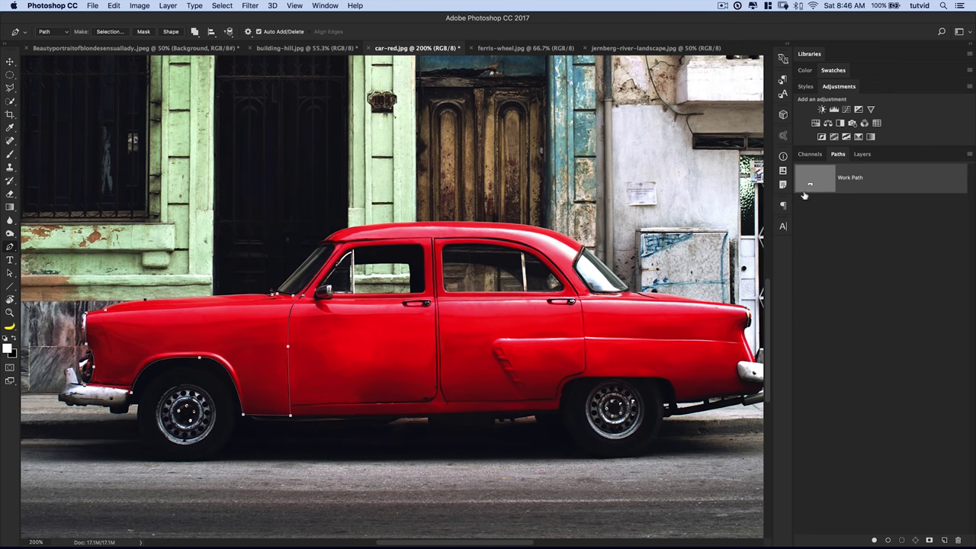
Save the Work Path as 'door-part-01', then deselect it.
double_click(867, 184)
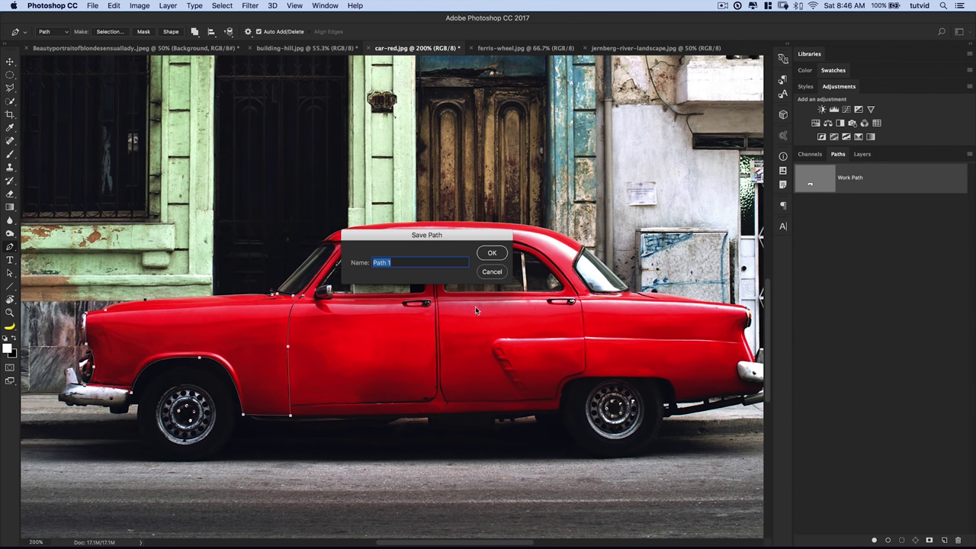
text(door-part-0)
key(Return)
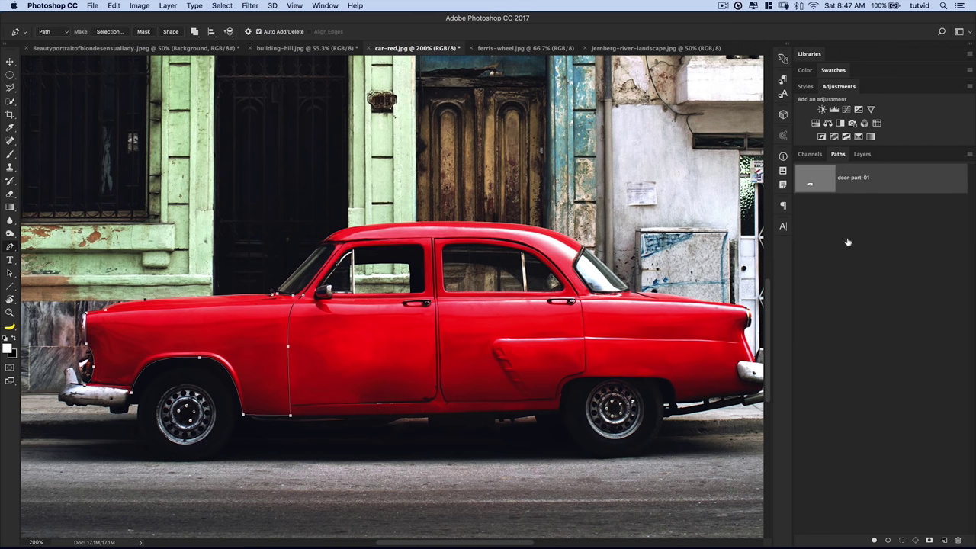
click(876, 270)
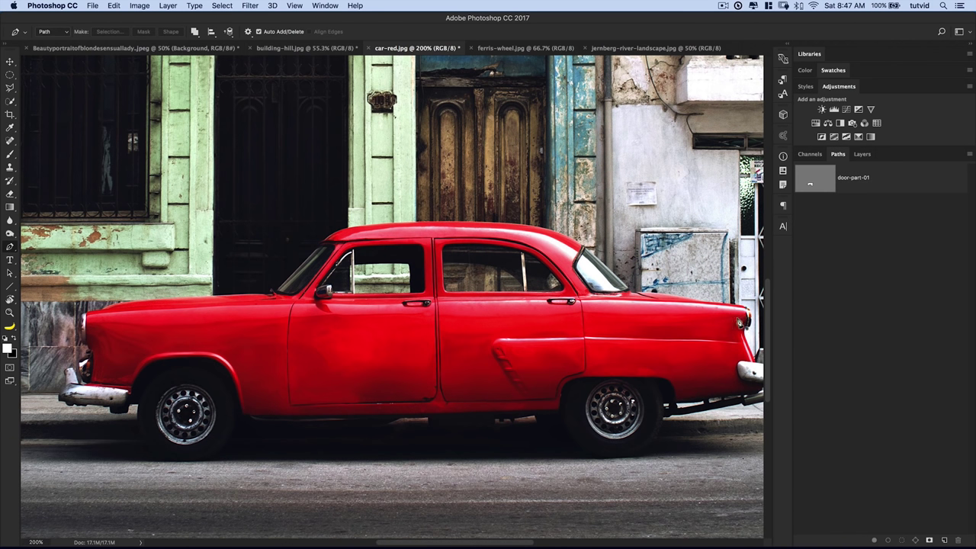
Load door-part-01 as a selection and add a masked Hue/Saturation layer with Hue -39 for magenta.
click(850, 178)
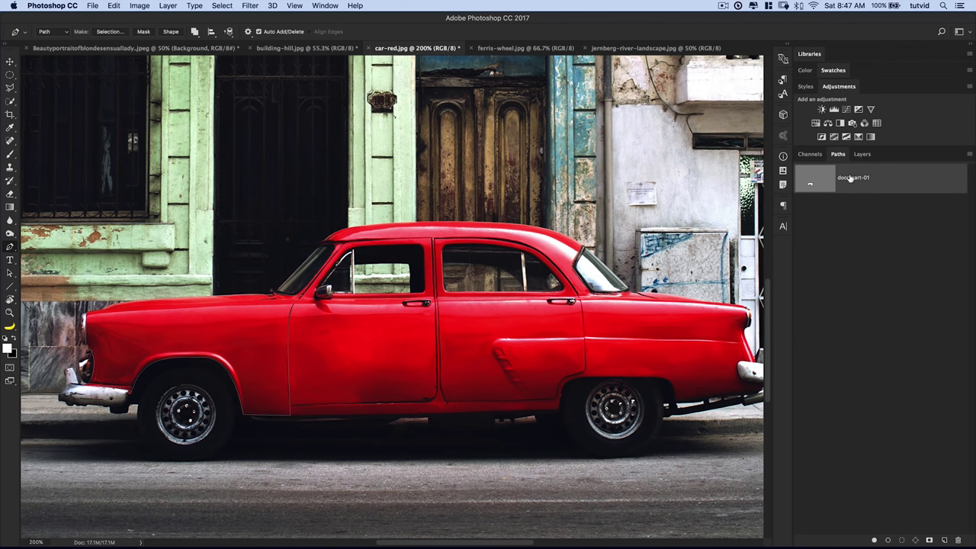
right_click(880, 179)
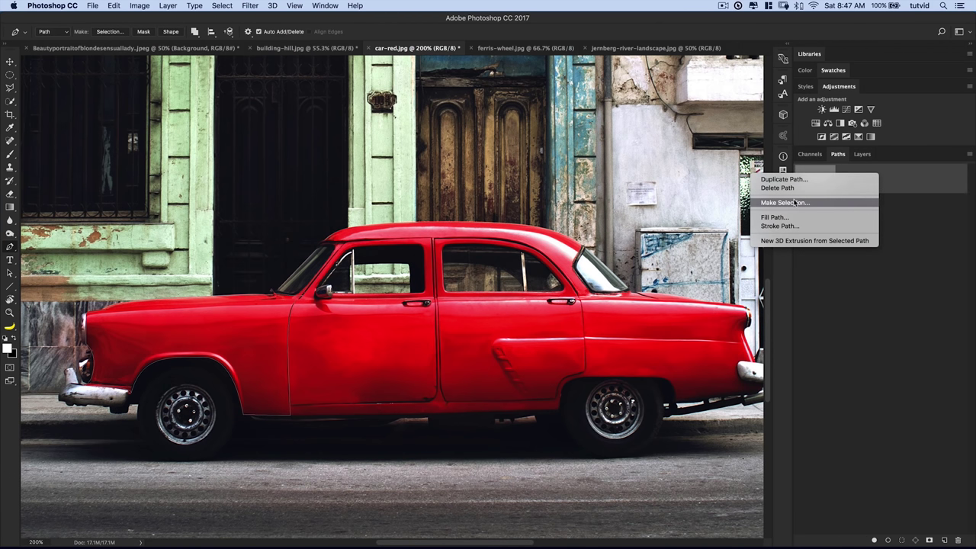
click(909, 181)
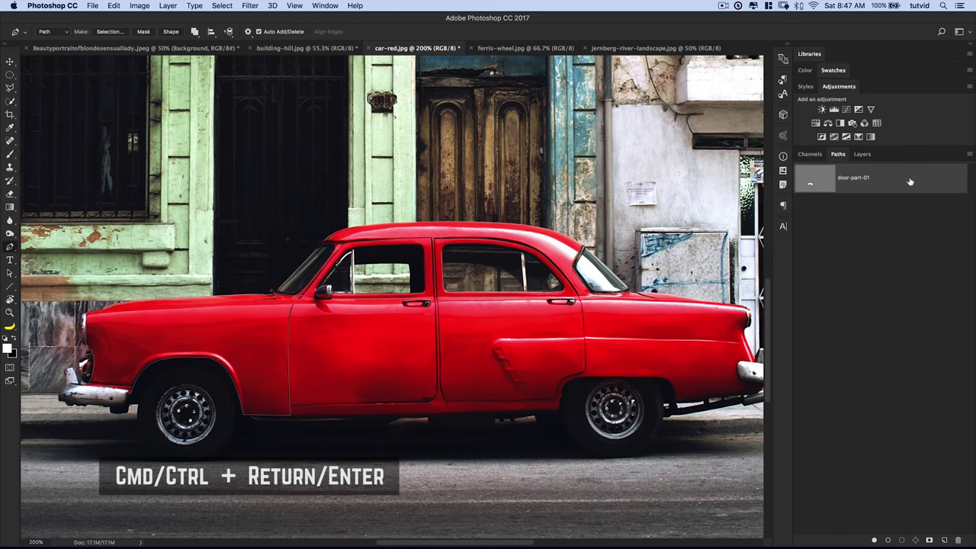
key(super+Return)
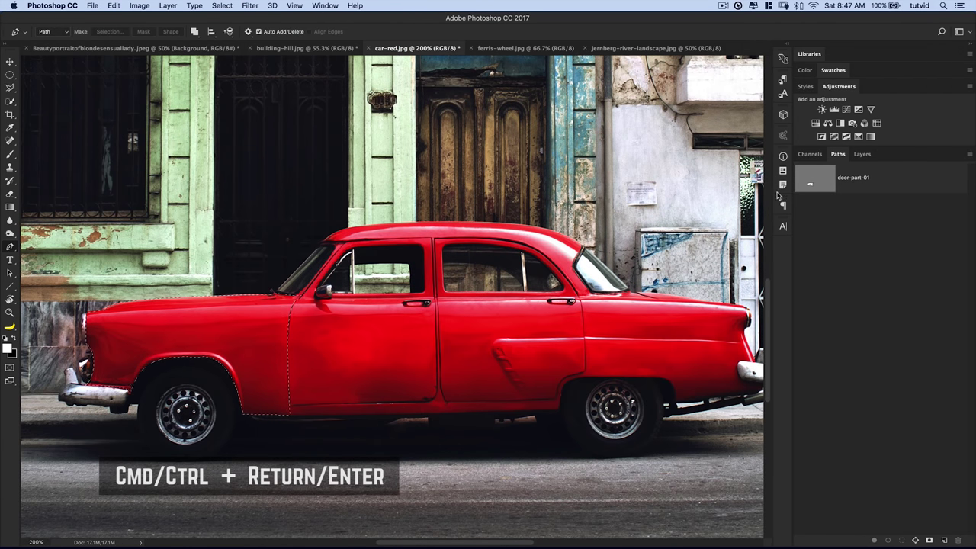
click(863, 154)
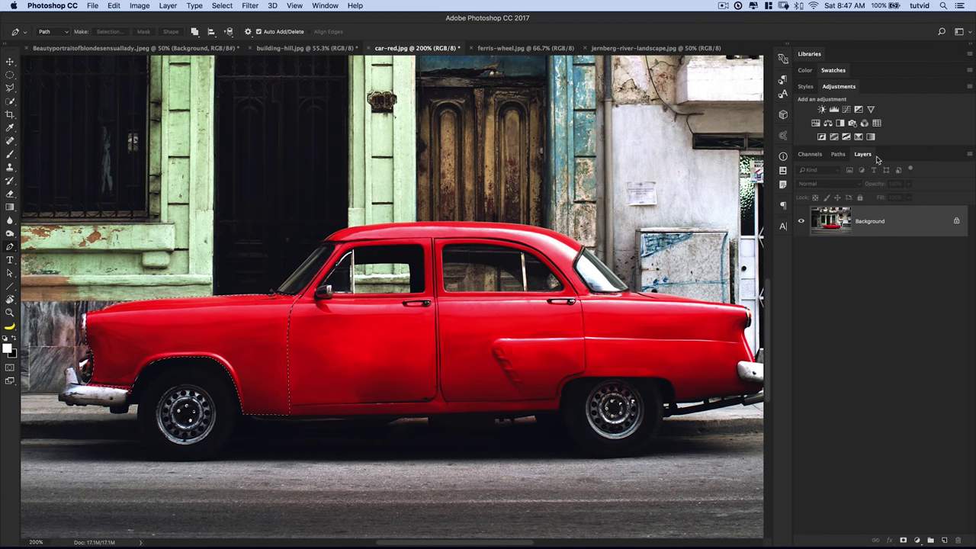
click(816, 124)
drag(794, 314, 767, 318)
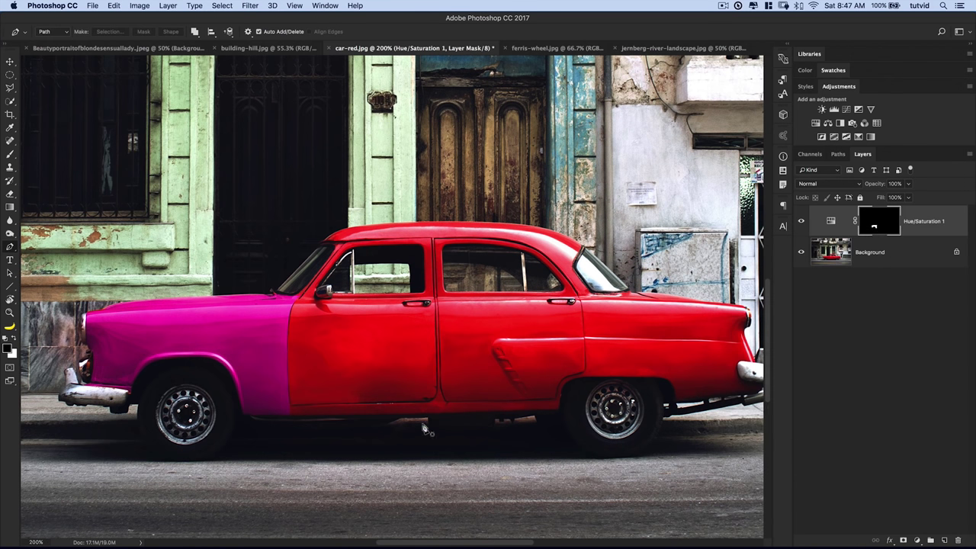
scroll(425, 431, down, 2)
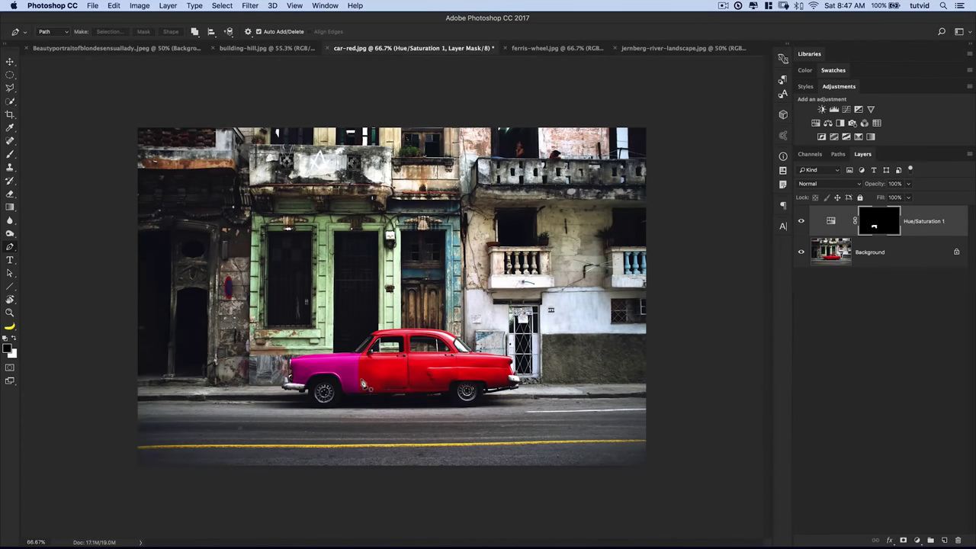
Zoom in on the car's front and display door-part-01 with the Direct Selection Tool active.
key(z)
drag(310, 390, 958, 540)
click(838, 154)
click(828, 183)
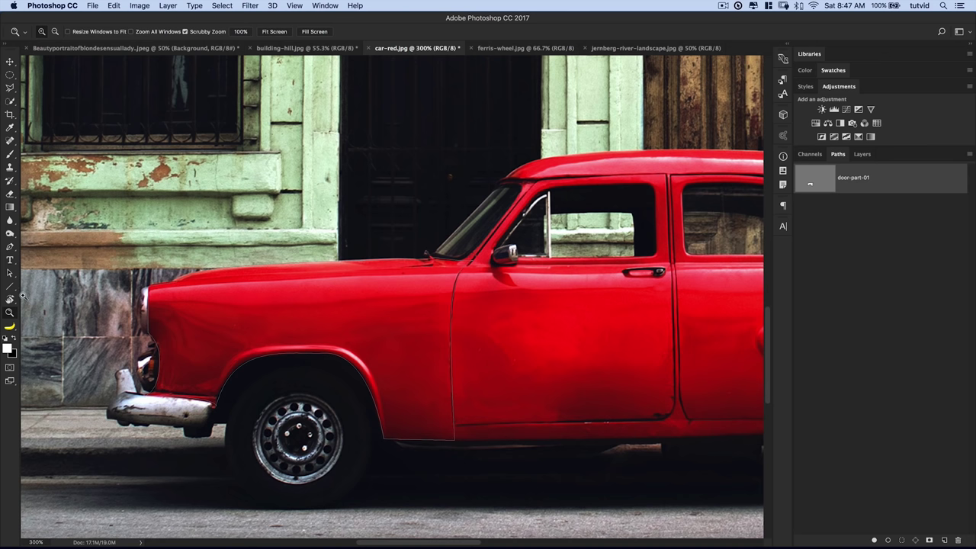
click(15, 276)
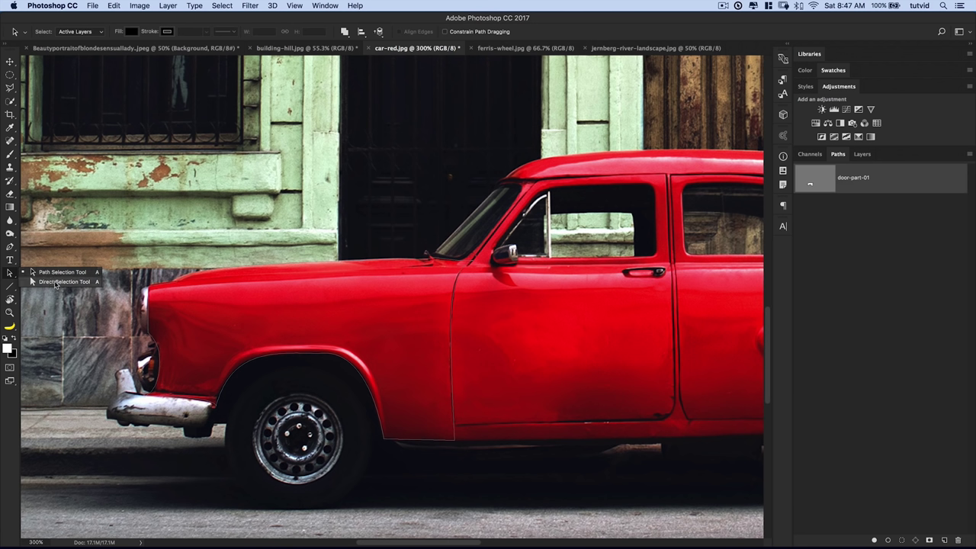
click(56, 284)
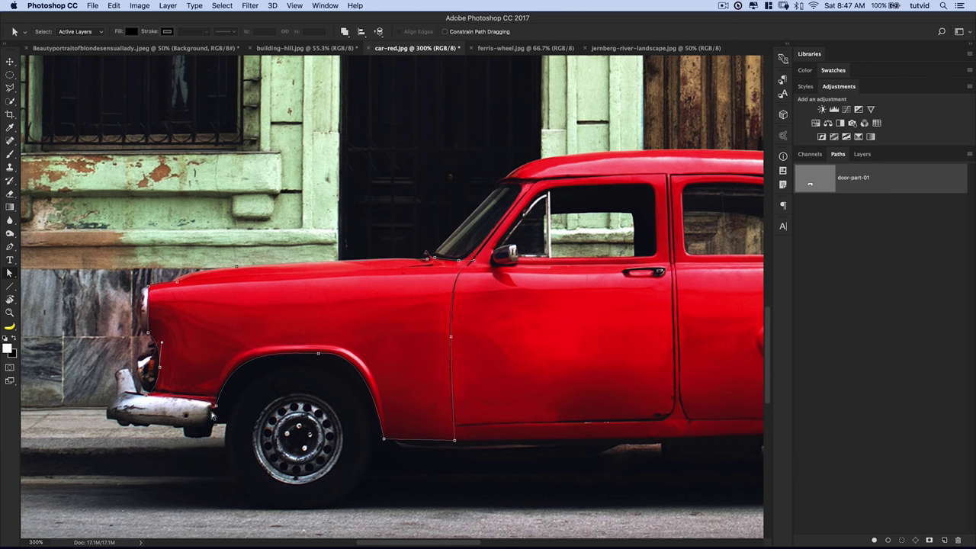
Adjust door-part-01's anchors and handles to follow the front wheel arch.
click(217, 406)
drag(217, 411, 215, 420)
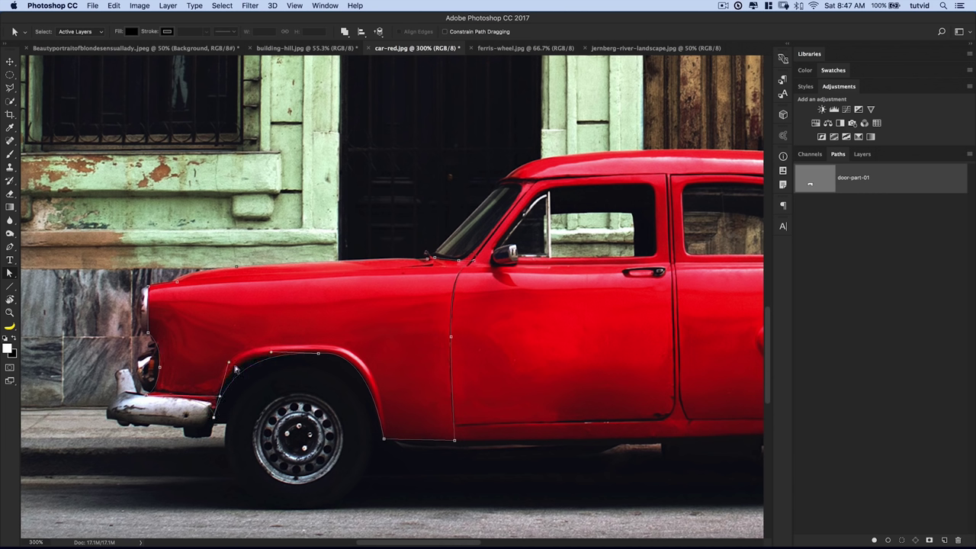
drag(230, 365, 225, 351)
mouse_move(220, 397)
mouse_down()
mouse_move(239, 401)
mouse_move(215, 397)
mouse_up()
drag(386, 441, 379, 439)
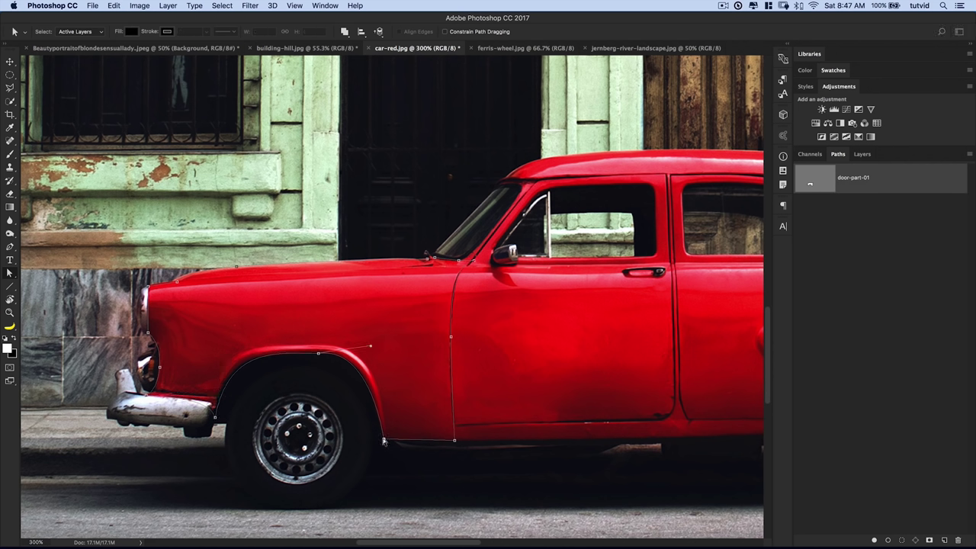
drag(371, 346, 377, 353)
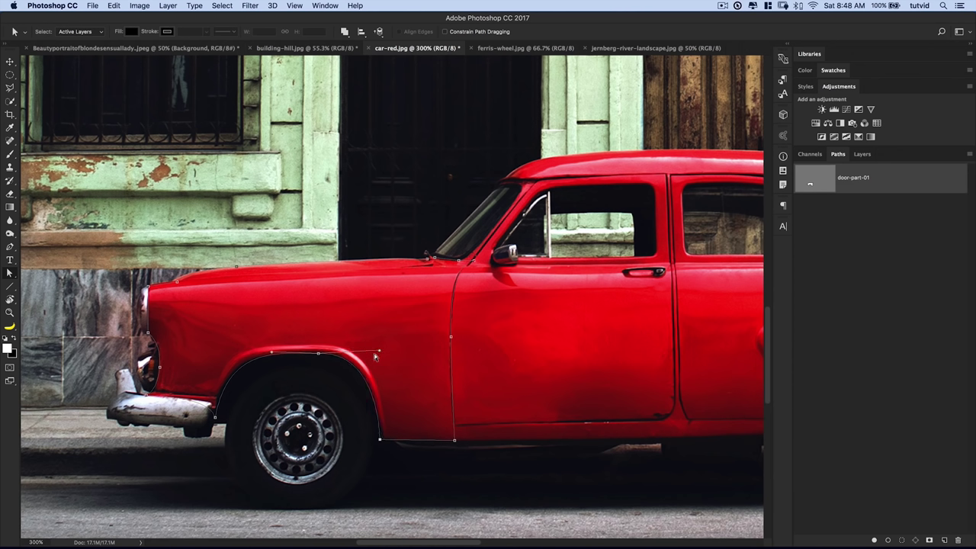
Move the door-edge anchor onto the panel seam, then return to 100% and view the whole car.
click(452, 338)
drag(452, 339, 451, 344)
drag(451, 264, 450, 260)
click(407, 468)
key(super+1)
drag(519, 326, 276, 364)
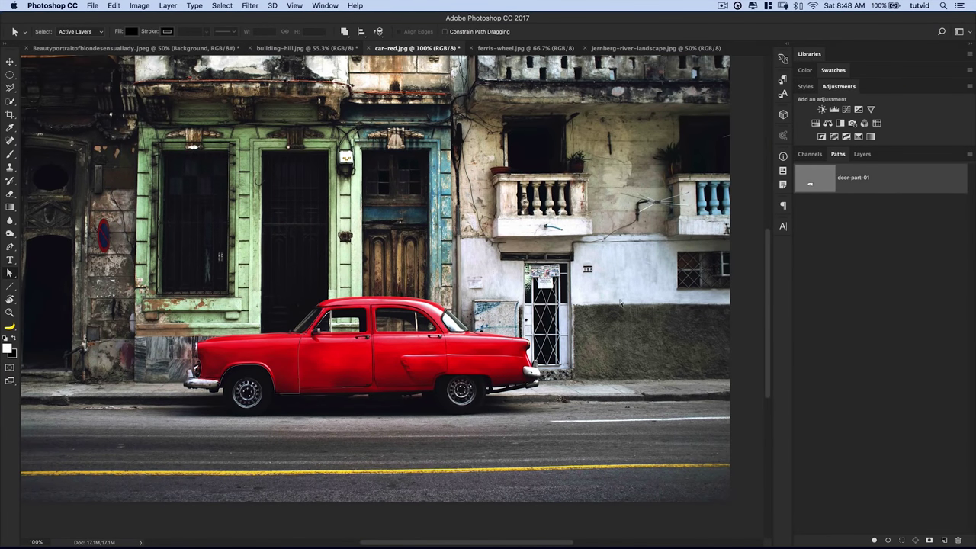
Zoom in on the car's front door and display the door-part-01 path's anchor points.
key(z)
drag(291, 368, 394, 338)
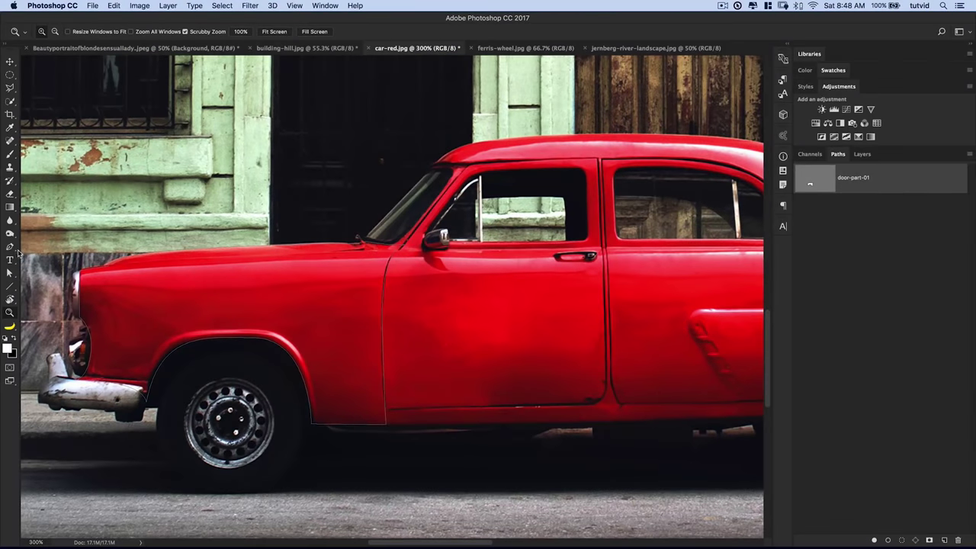
click(12, 248)
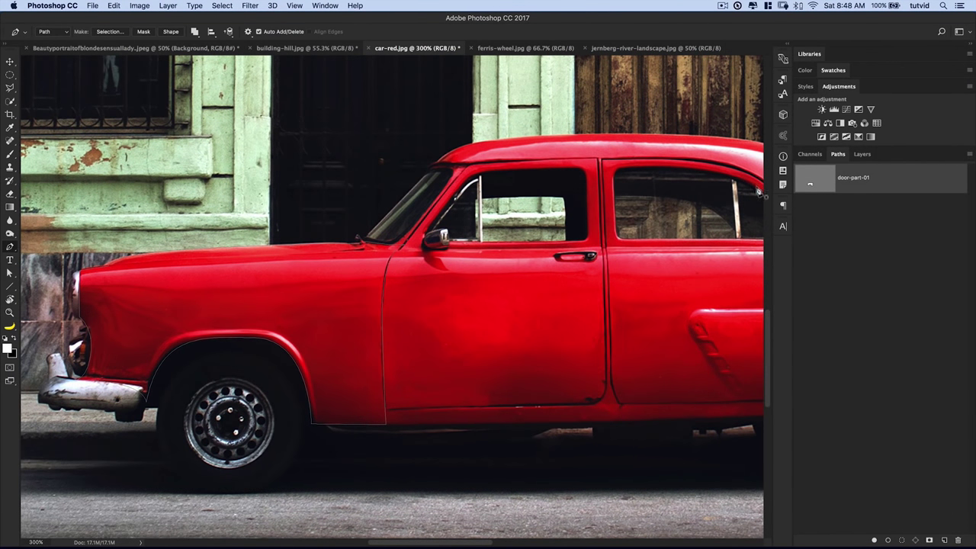
key(a)
click(383, 339)
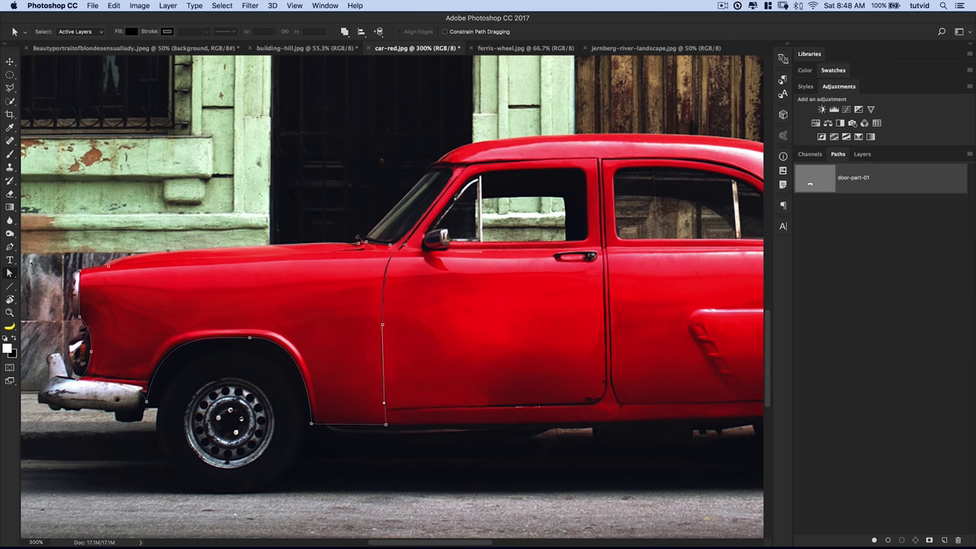
click(11, 249)
Add three anchor points along the door-edge segment and return the view to 100%.
click(382, 303)
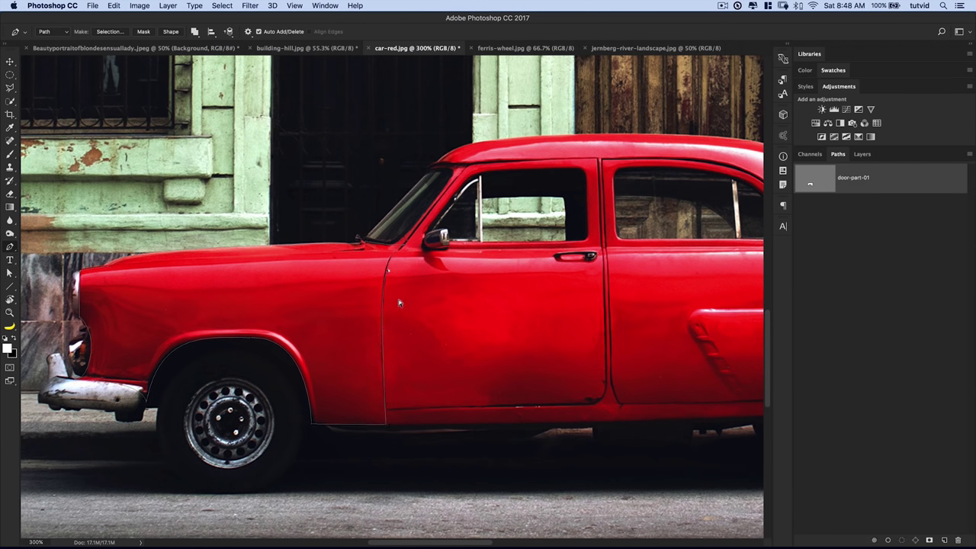
click(383, 365)
click(385, 398)
key(super+1)
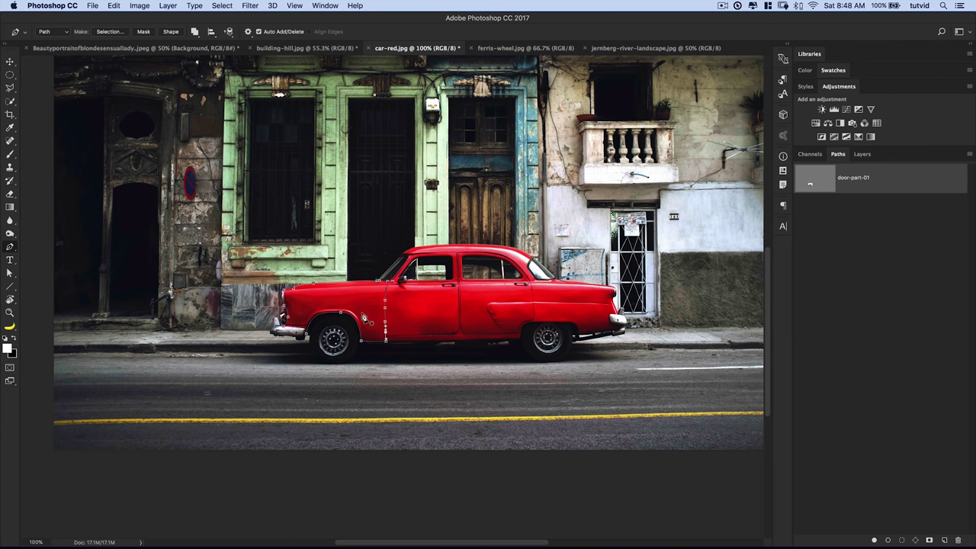
click(148, 49)
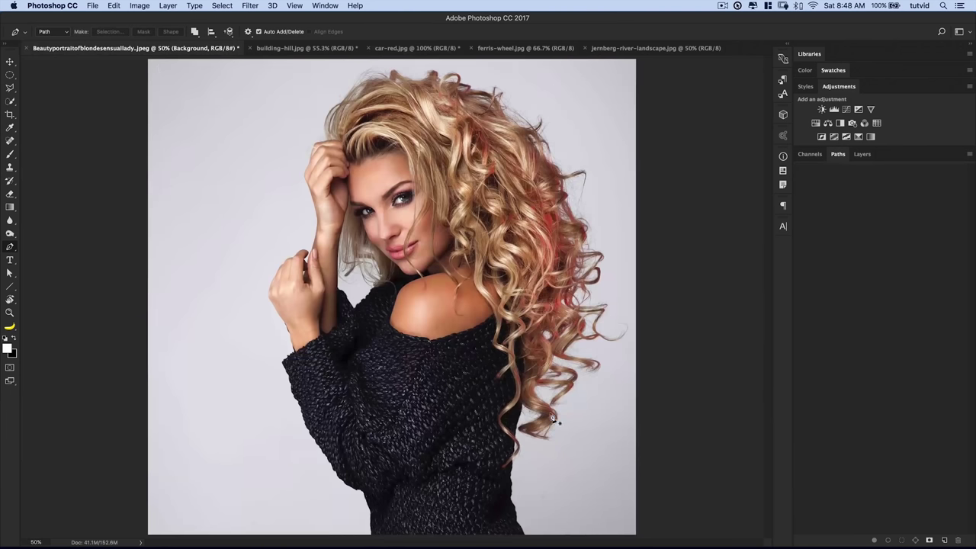
Select the portrait's bottom Background layer and show its channel list.
click(418, 49)
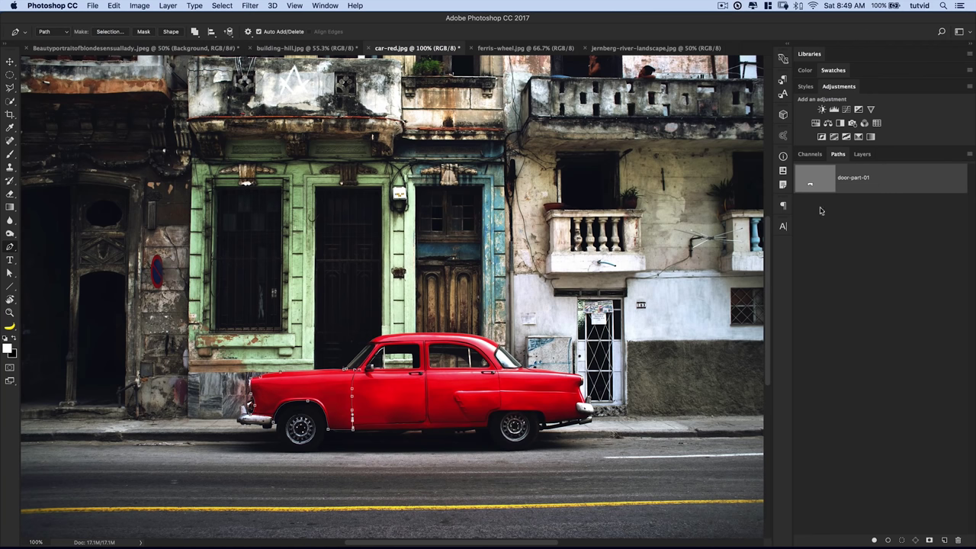
click(163, 48)
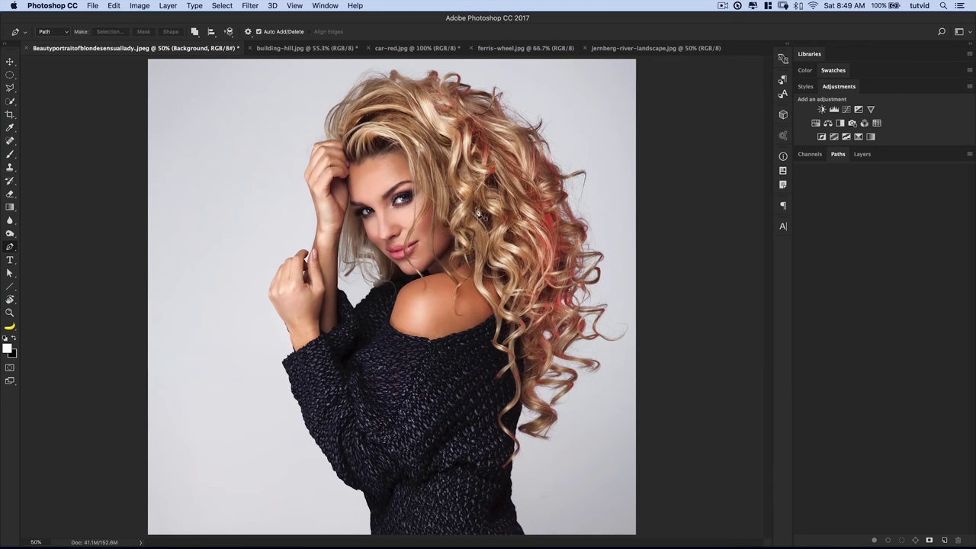
click(862, 154)
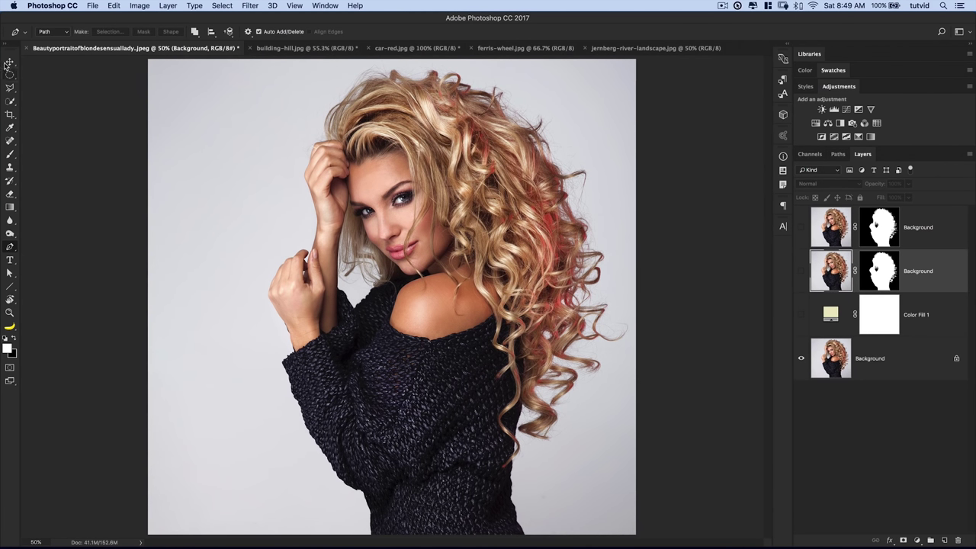
click(10, 62)
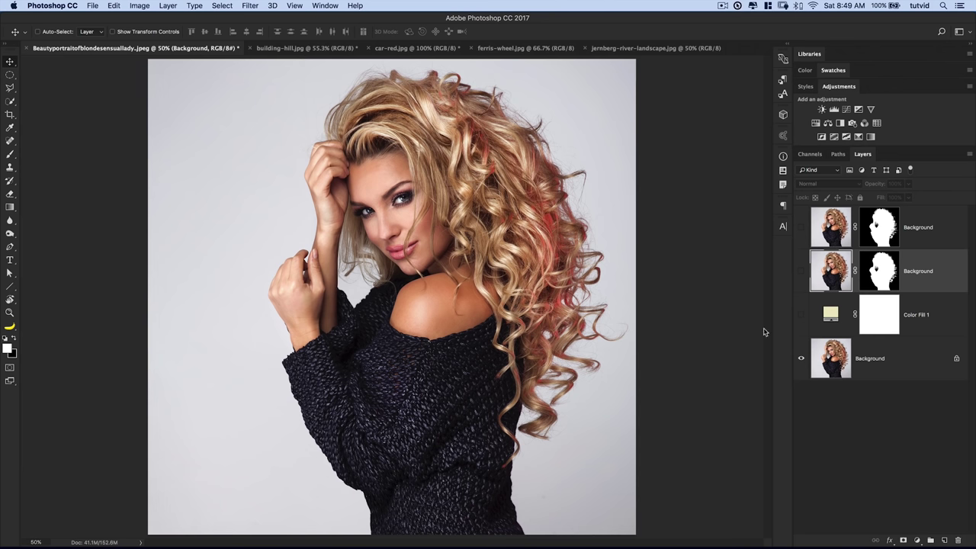
click(819, 354)
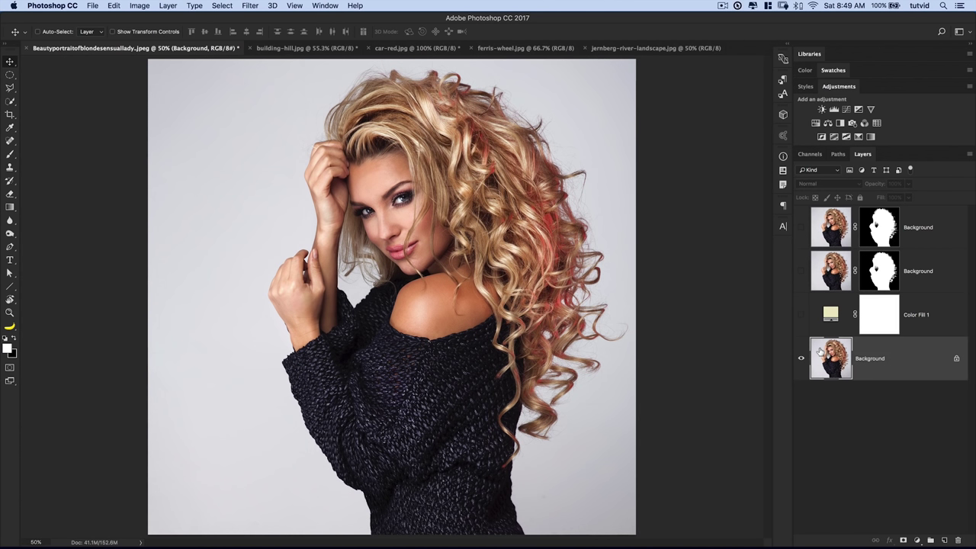
click(819, 156)
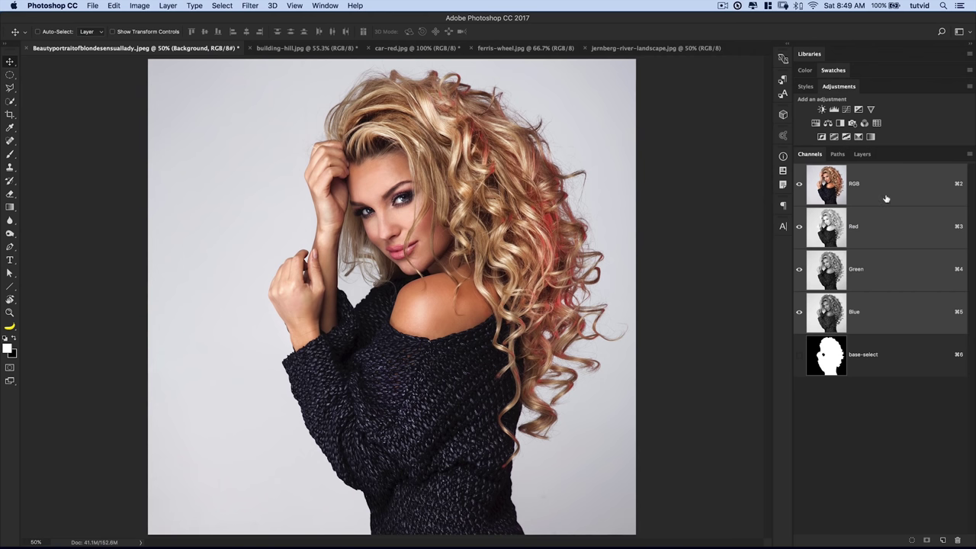
Compare the Red, Green and Blue channels one at a time, zoomed out to the whole portrait.
click(889, 227)
click(881, 264)
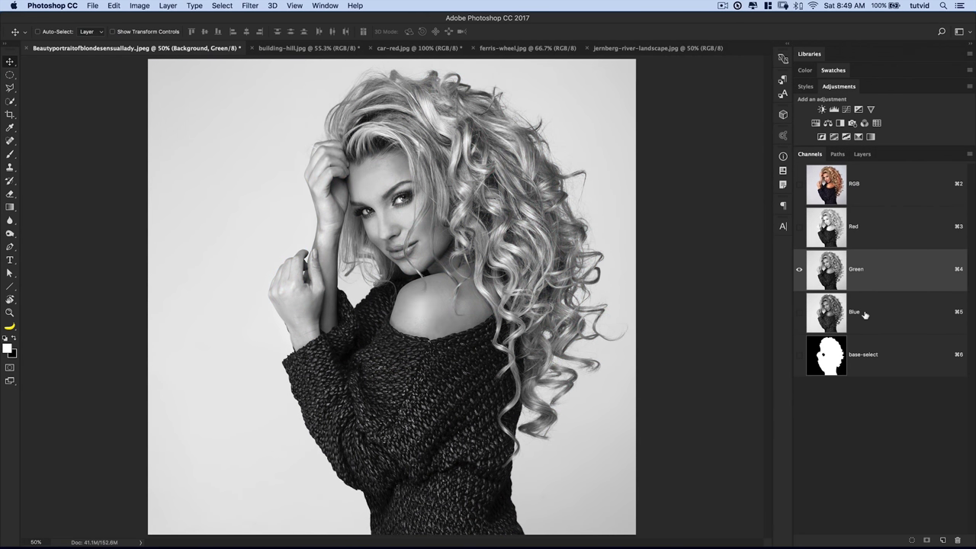
click(868, 315)
click(799, 183)
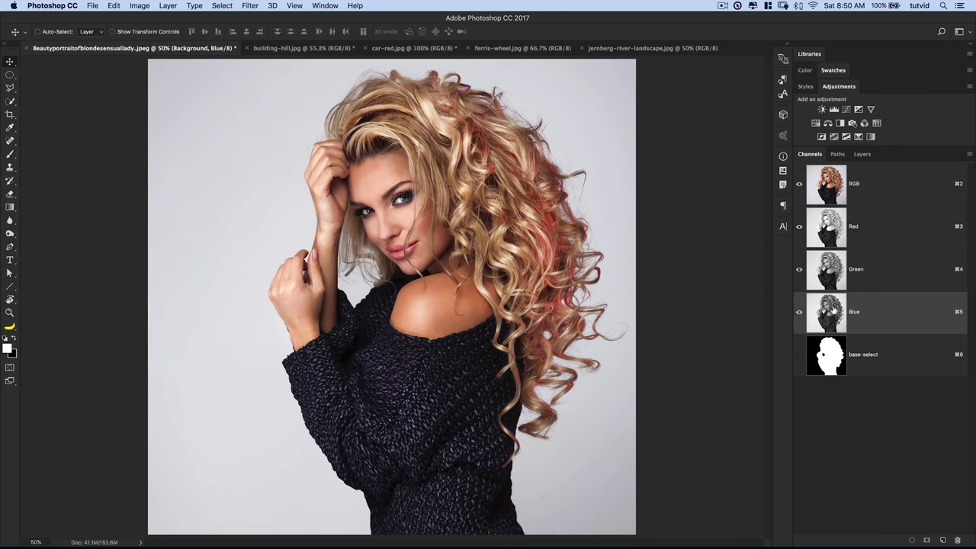
click(799, 314)
click(799, 314)
click(811, 320)
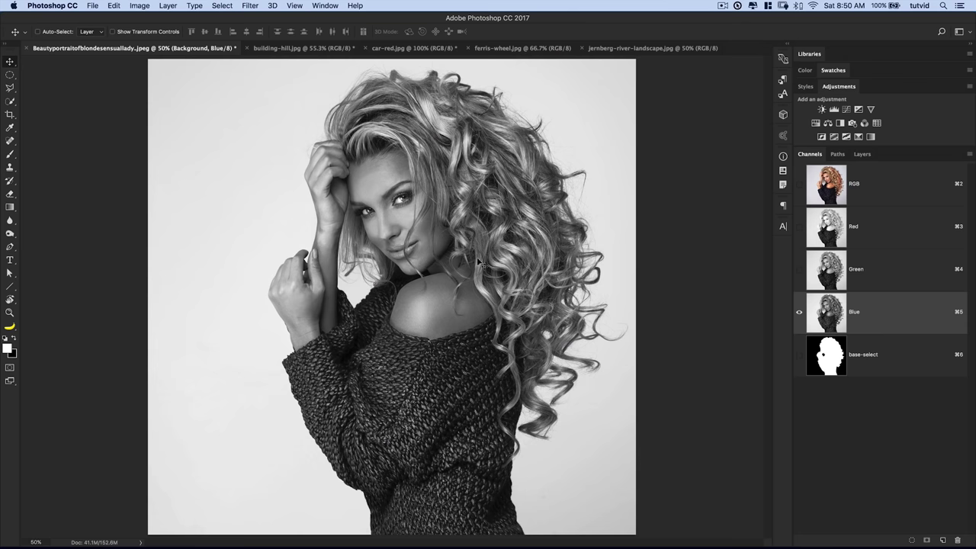
key(super+minus)
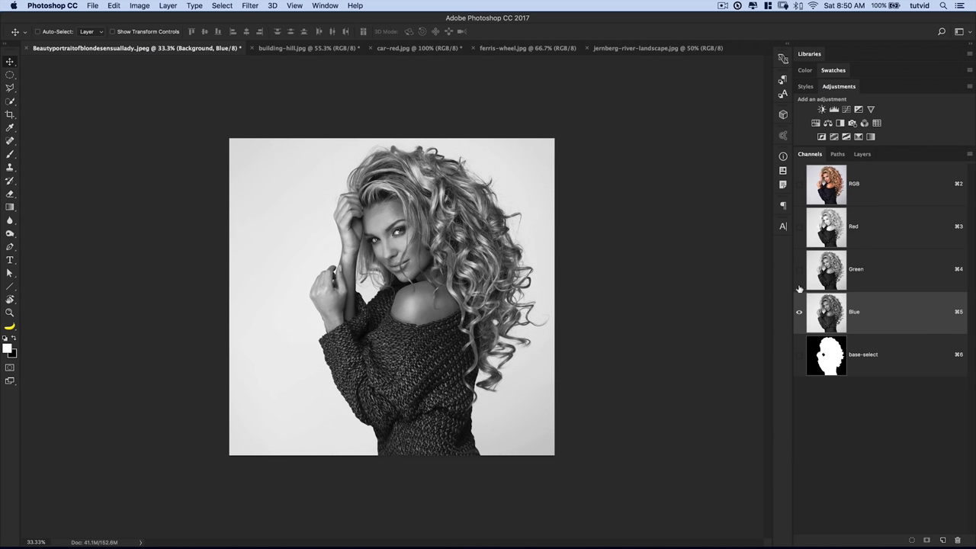
Compare Green against Blue again, then duplicate the Blue channel as Blue copy.
click(799, 272)
click(799, 312)
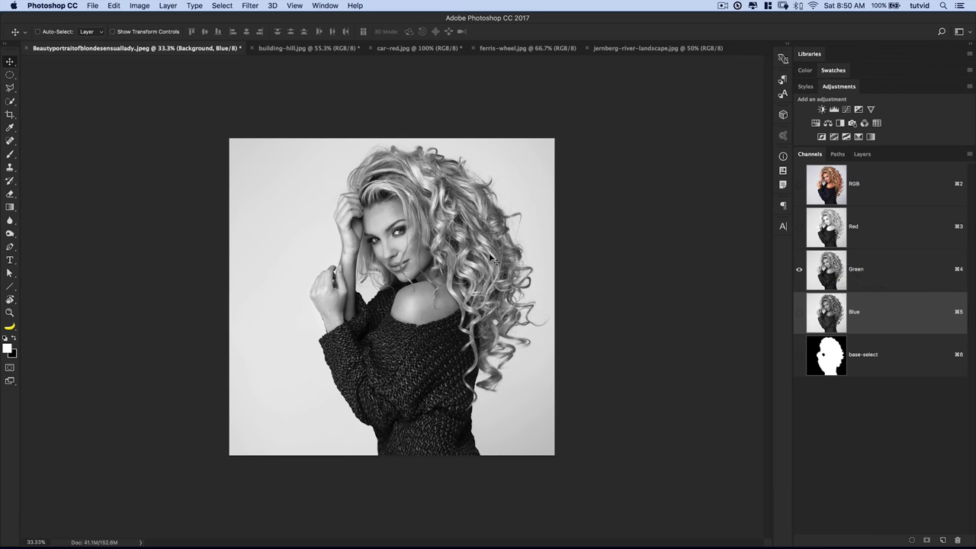
click(800, 312)
click(839, 326)
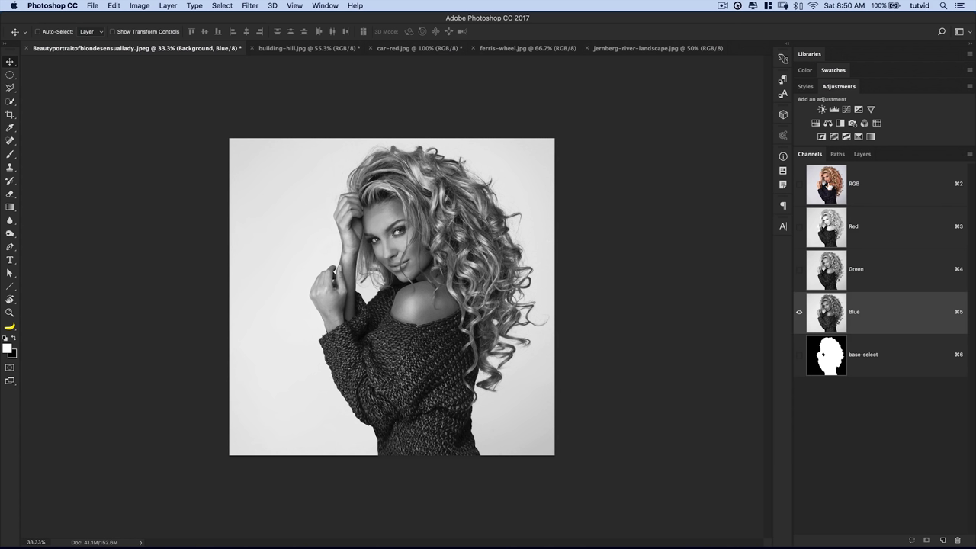
click(799, 184)
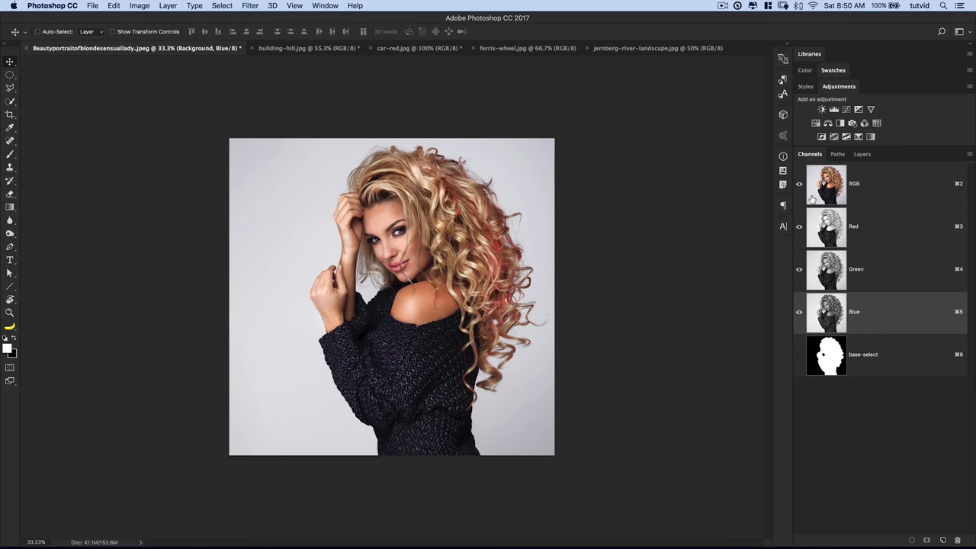
click(799, 227)
click(798, 269)
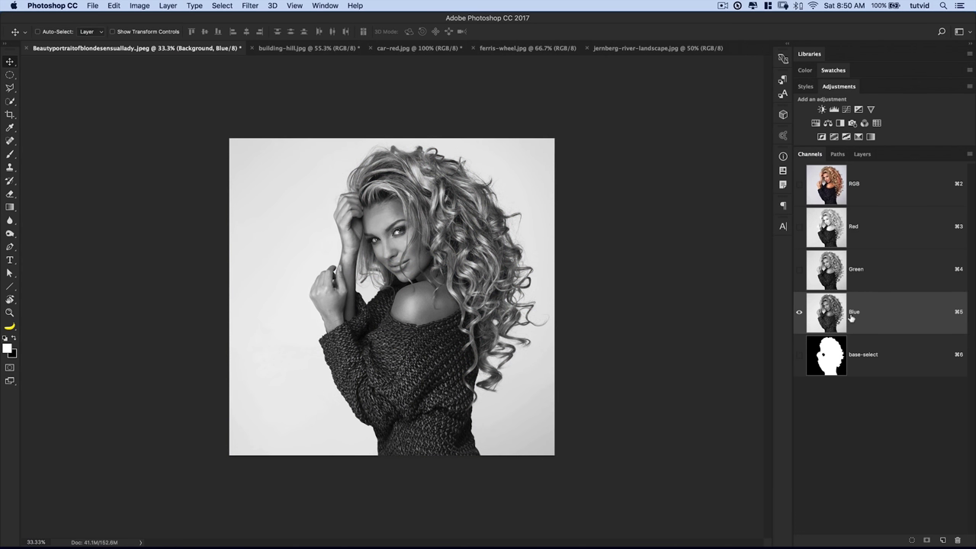
drag(826, 311, 945, 540)
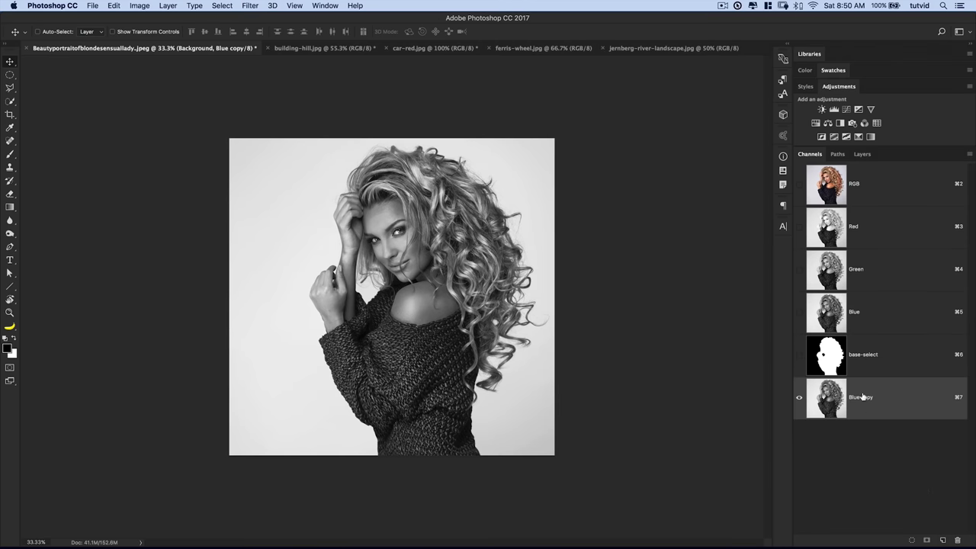
Toggle the Blue copy overlay off and on, then hide the RGB composite to show Blue copy alone.
click(799, 184)
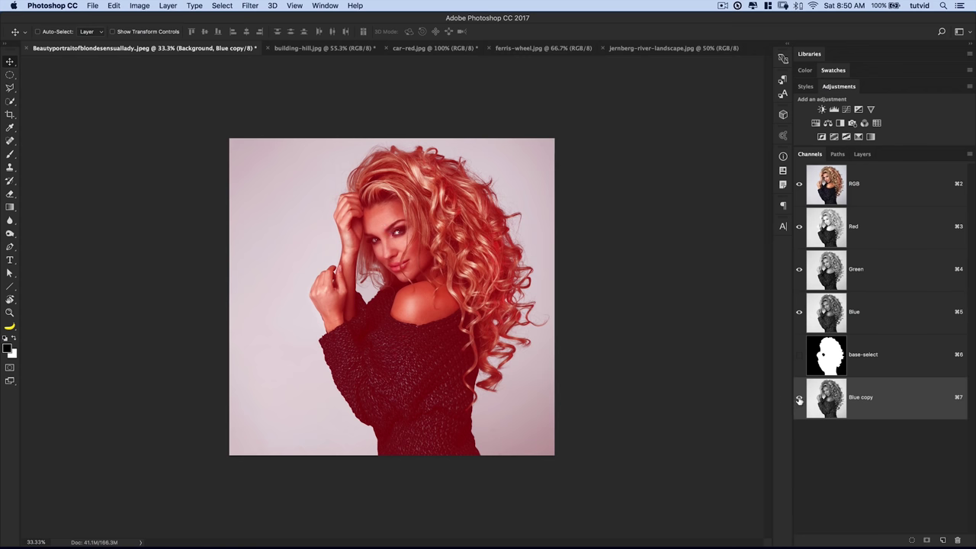
click(799, 399)
click(799, 399)
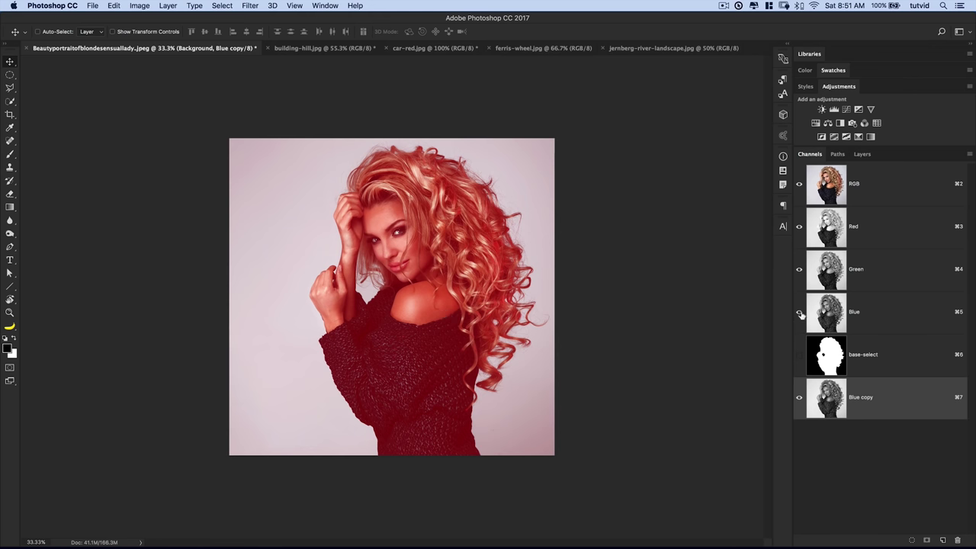
click(799, 183)
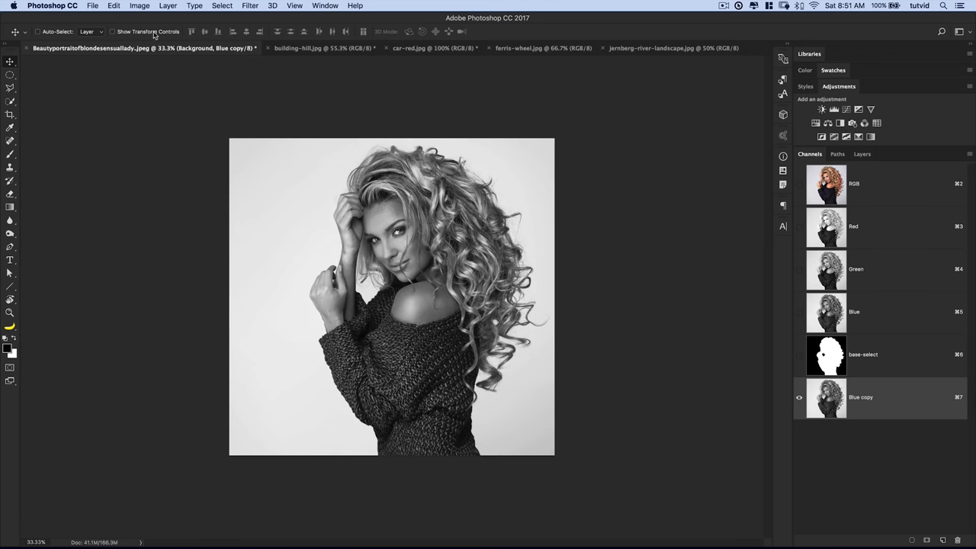
click(137, 7)
mouse_move(175, 33)
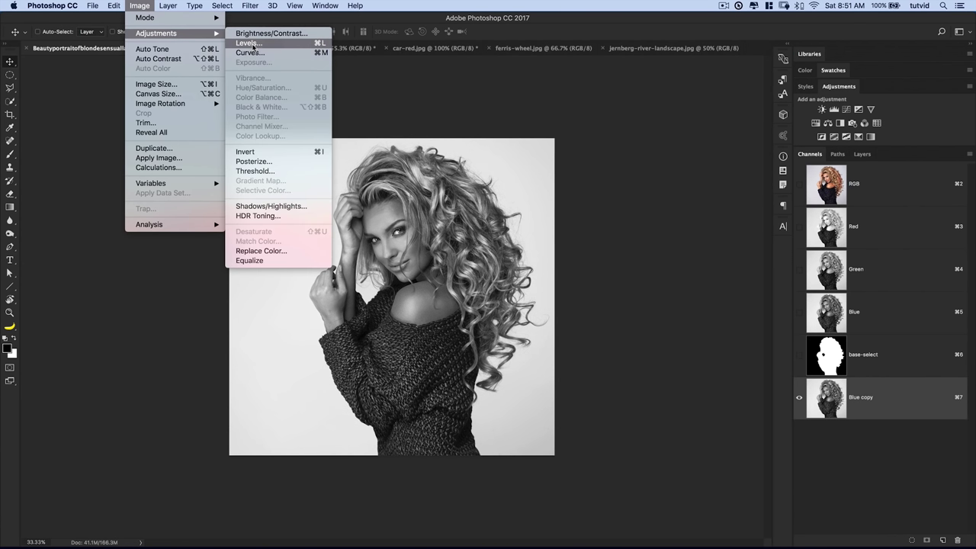
Apply Levels to Blue copy with black 68, midtones 0.58 and white about 211.
click(248, 44)
drag(702, 221, 693, 152)
drag(746, 261, 734, 261)
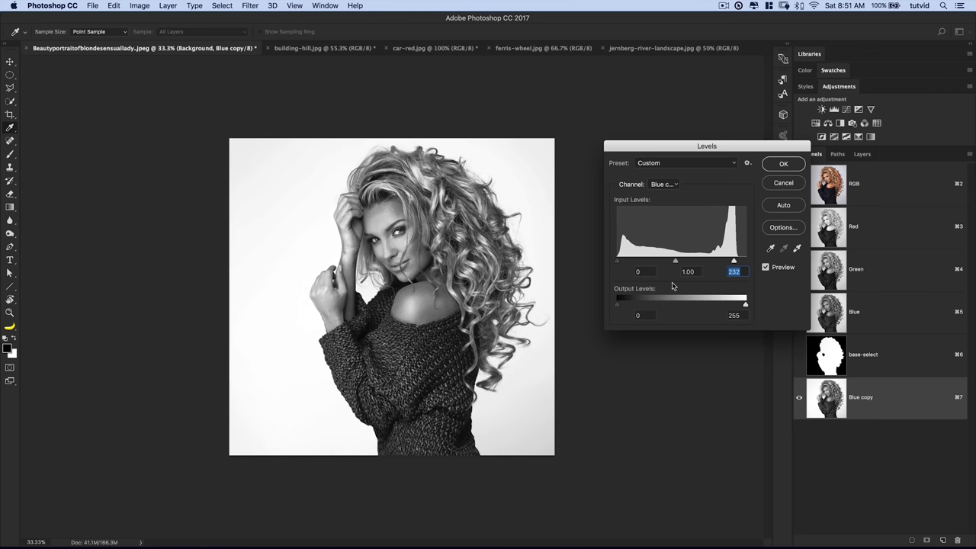
drag(735, 261, 729, 261)
drag(617, 263, 703, 262)
click(704, 262)
drag(728, 264, 722, 263)
click(784, 164)
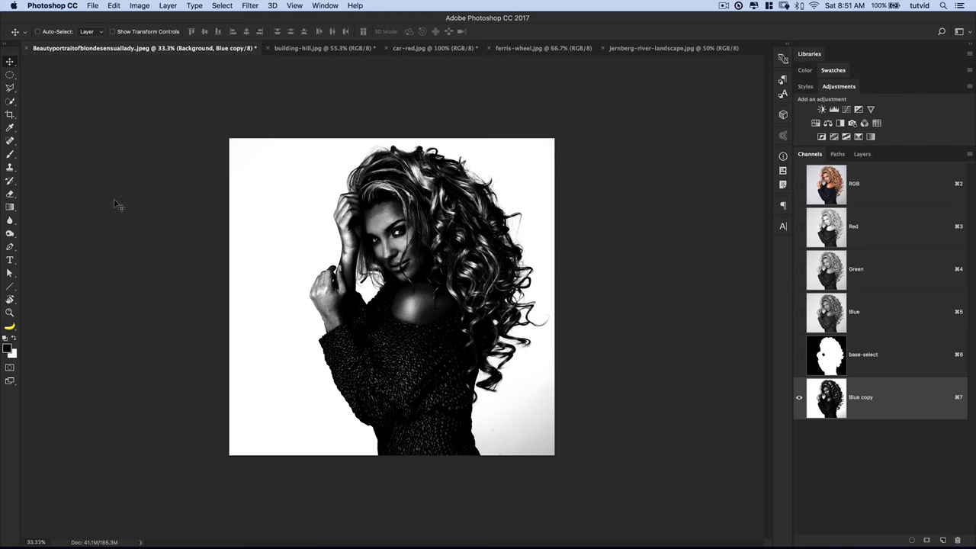
click(11, 154)
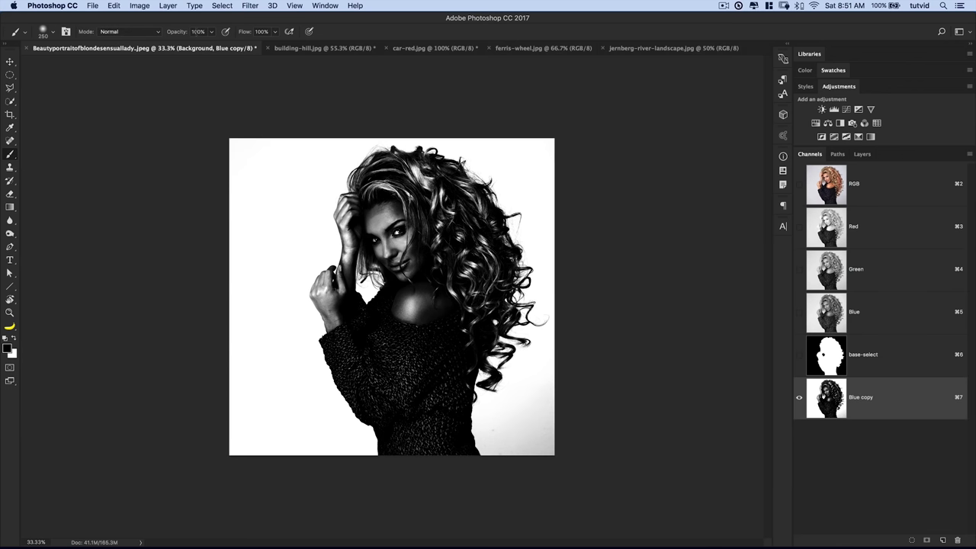
Set the brush to 100% hardness and paint the sweater and wrist-to-hair gap solid black.
right_click(433, 344)
drag(481, 320, 551, 320)
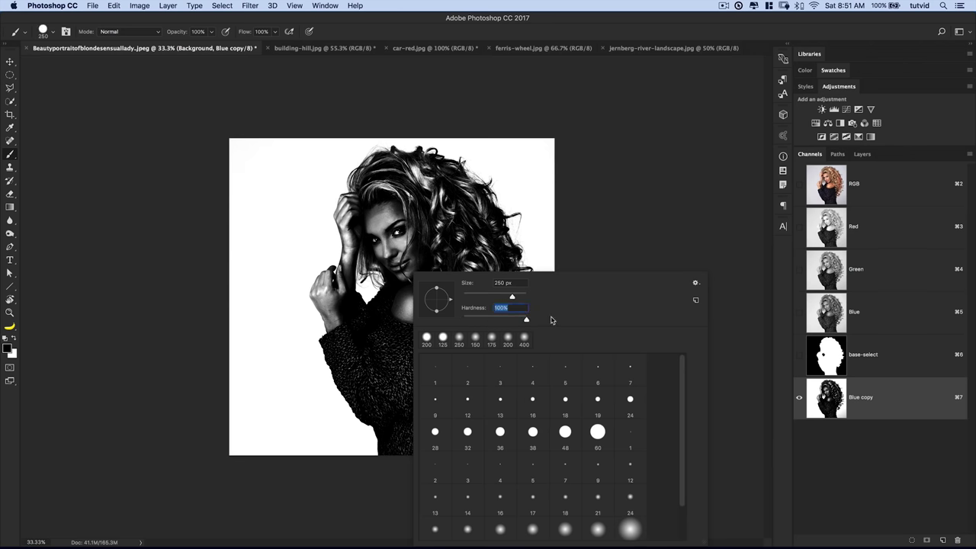
click(632, 219)
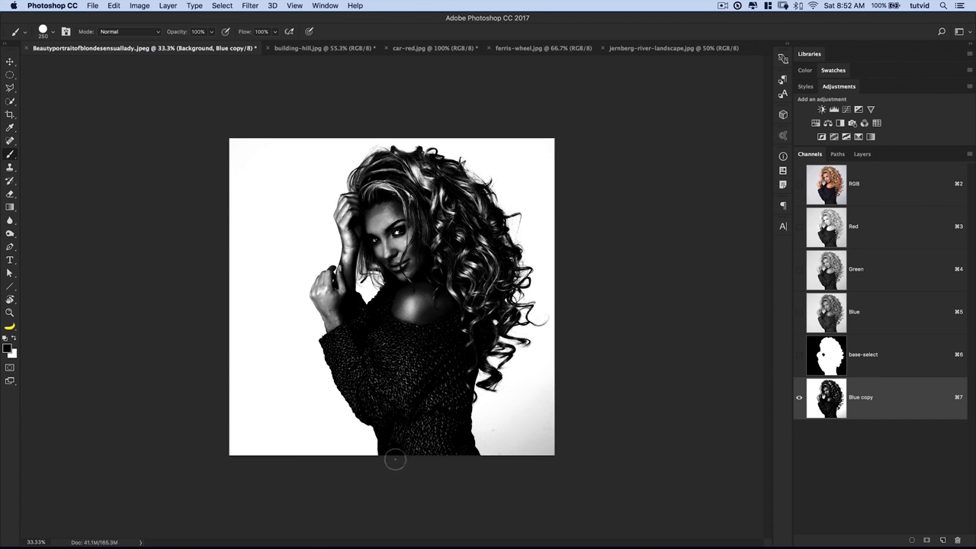
mouse_move(391, 452)
mouse_down()
mouse_move(402, 412)
mouse_move(412, 412)
mouse_move(465, 462)
mouse_move(452, 410)
mouse_move(460, 333)
mouse_move(477, 323)
mouse_move(445, 284)
mouse_move(421, 321)
mouse_move(359, 314)
mouse_move(352, 345)
mouse_move(335, 354)
mouse_move(370, 413)
mouse_move(386, 424)
mouse_move(362, 371)
mouse_move(389, 349)
mouse_move(390, 366)
mouse_move(373, 333)
mouse_move(410, 346)
mouse_move(425, 376)
mouse_move(444, 381)
mouse_move(441, 349)
mouse_move(399, 336)
mouse_move(422, 275)
mouse_move(400, 281)
mouse_move(388, 262)
mouse_move(375, 234)
mouse_move(374, 182)
mouse_move(431, 171)
mouse_move(465, 195)
mouse_move(393, 202)
mouse_move(443, 212)
mouse_move(392, 218)
mouse_move(415, 243)
mouse_move(475, 223)
mouse_move(485, 276)
mouse_move(458, 290)
mouse_move(438, 248)
mouse_up()
key(bracketleft)
key(bracketleft)
key(bracketleft)
key(bracketleft)
key(bracketleft)
key(bracketleft)
mouse_move(375, 303)
mouse_down()
mouse_move(335, 331)
mouse_move(330, 310)
mouse_move(342, 299)
mouse_move(351, 256)
mouse_move(347, 203)
mouse_move(356, 235)
mouse_up()
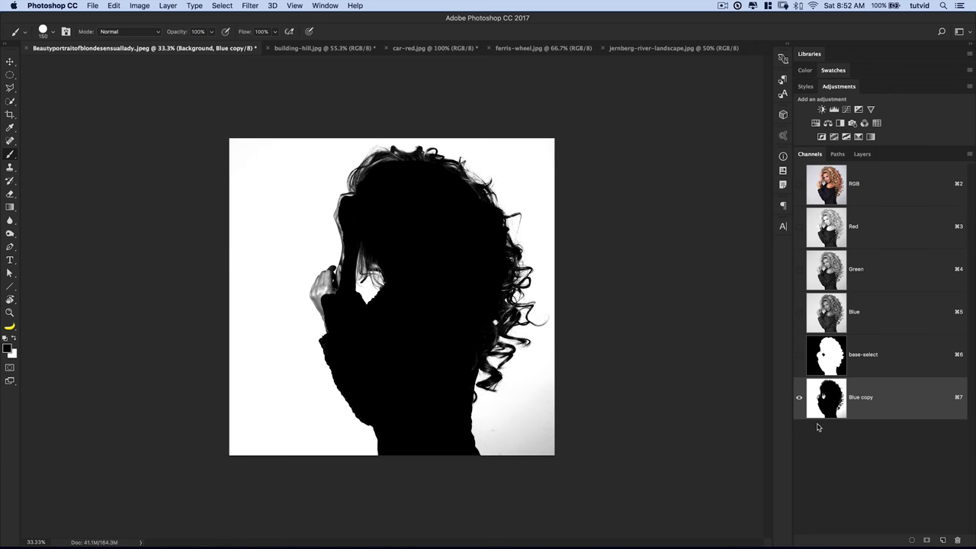
Open Levels on Blue copy, set rough black and white points, and zoom in on the curly hair.
key(super+l)
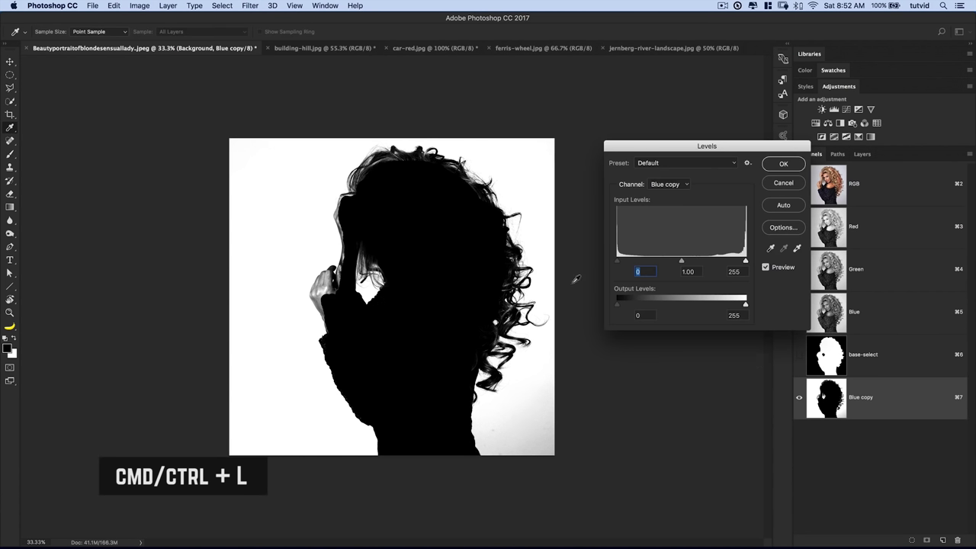
drag(617, 261, 626, 263)
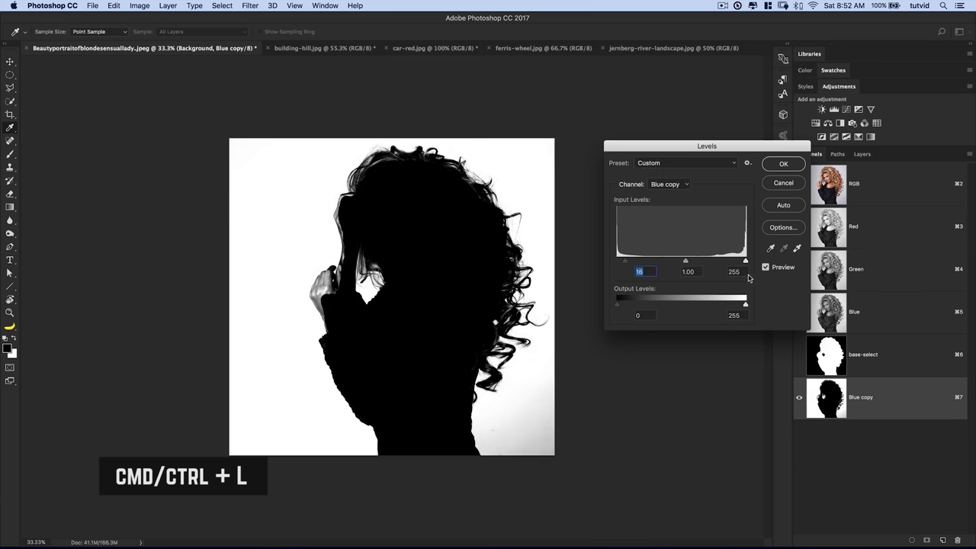
drag(743, 261, 739, 262)
key(super+equal)
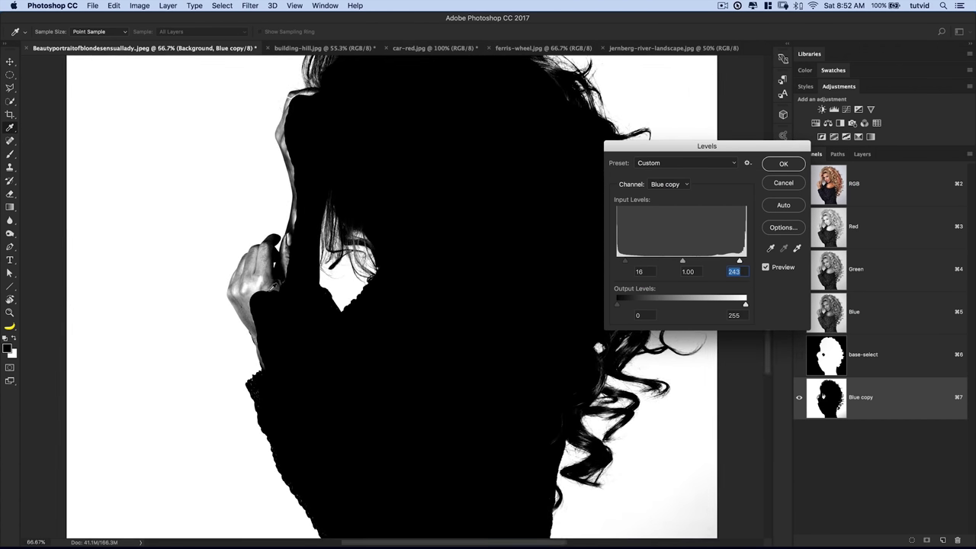
key(super+equal)
key(h)
drag(534, 305, 599, 148)
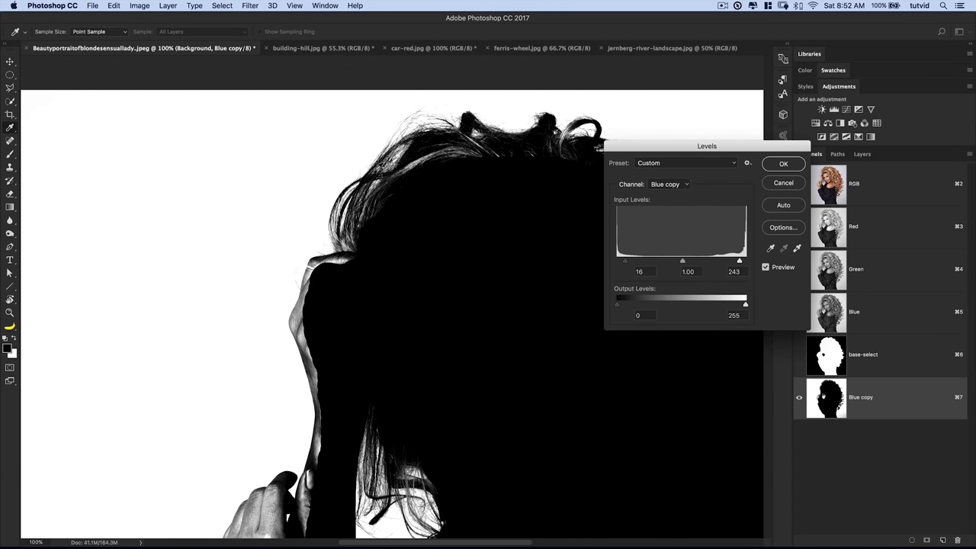
drag(445, 205, 371, 180)
drag(475, 137, 397, 241)
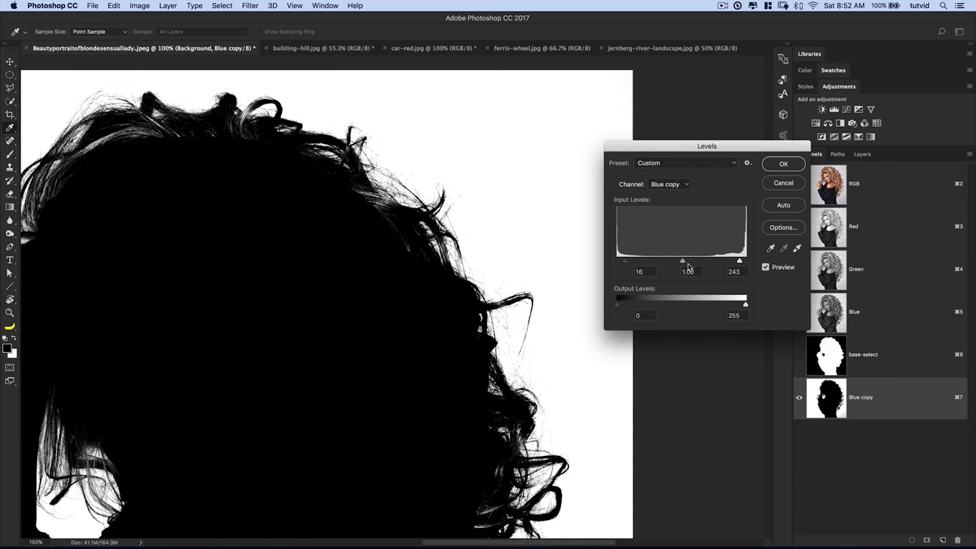
Finalize the levels at black 5, midtones 1.10 and white 243, and apply them.
drag(683, 263, 677, 264)
key(shift+Down)
key(Down)
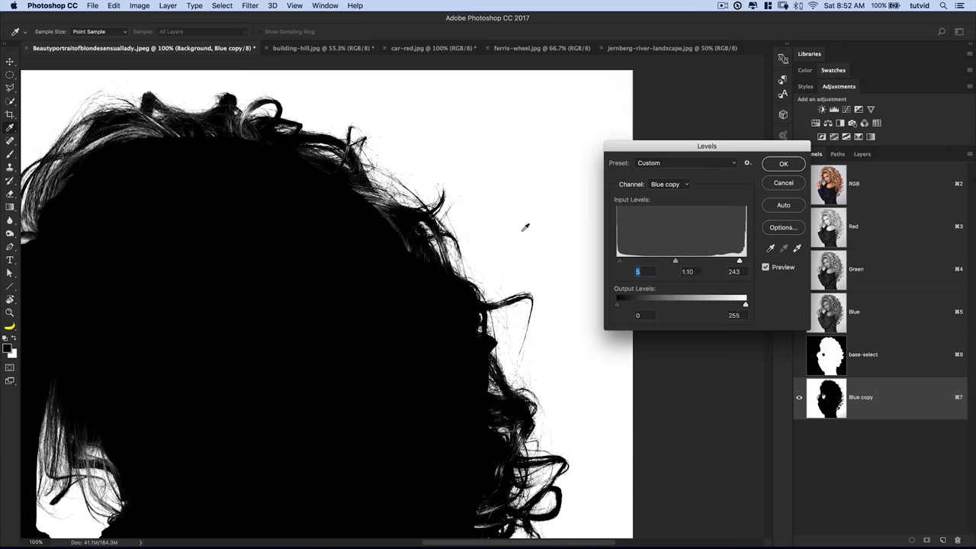
scroll(327, 298, down, 8)
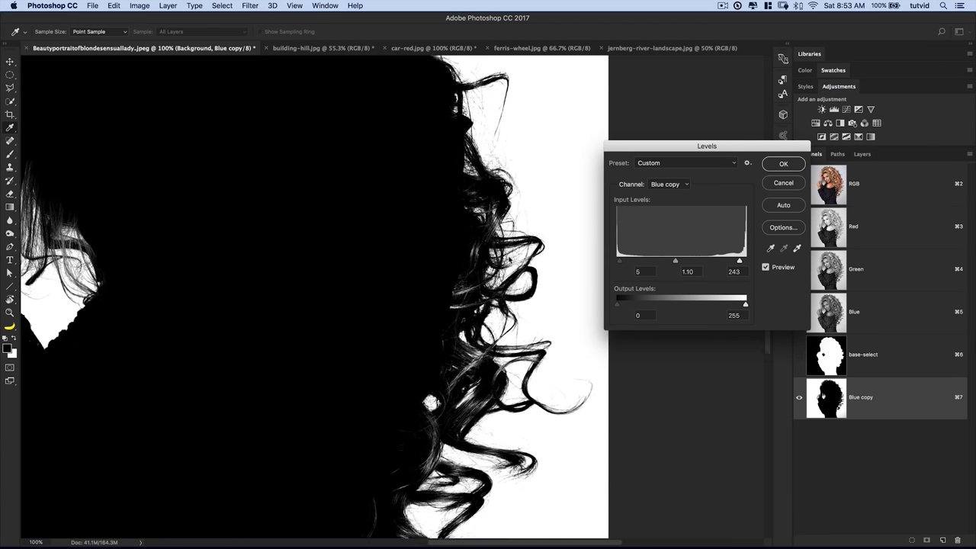
scroll(327, 298, down, 5)
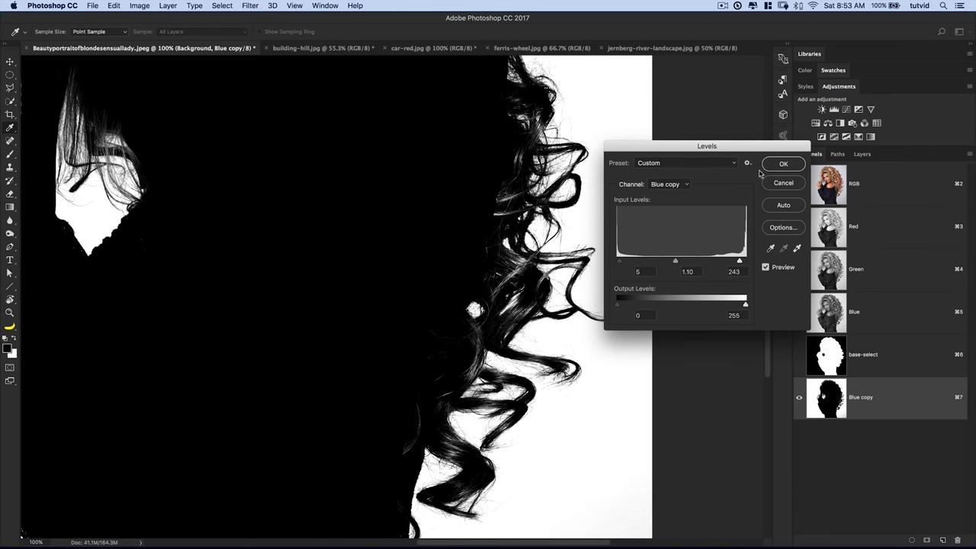
click(783, 163)
Zoom out to fit the image and invert Blue copy to a white figure on black.
key(super+minus)
key(super+minus)
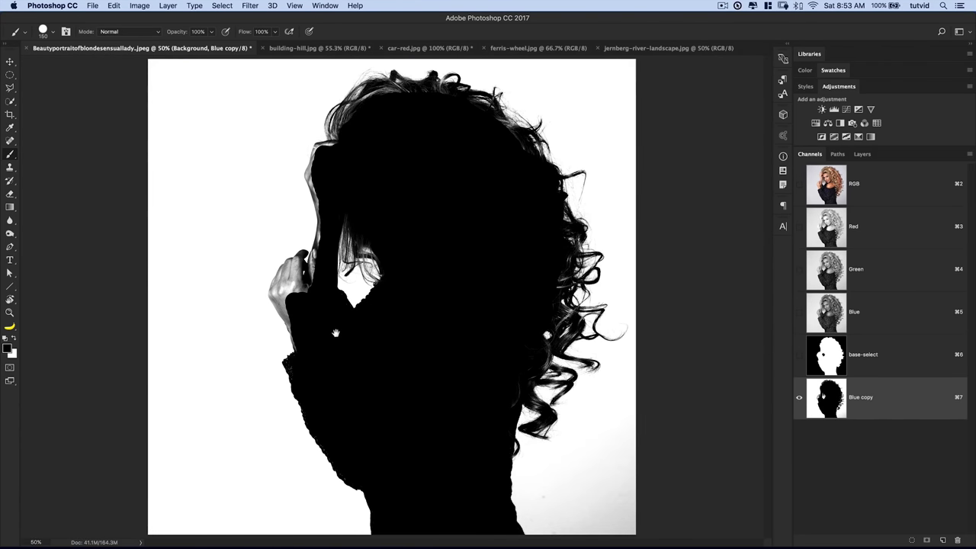
key(super+minus)
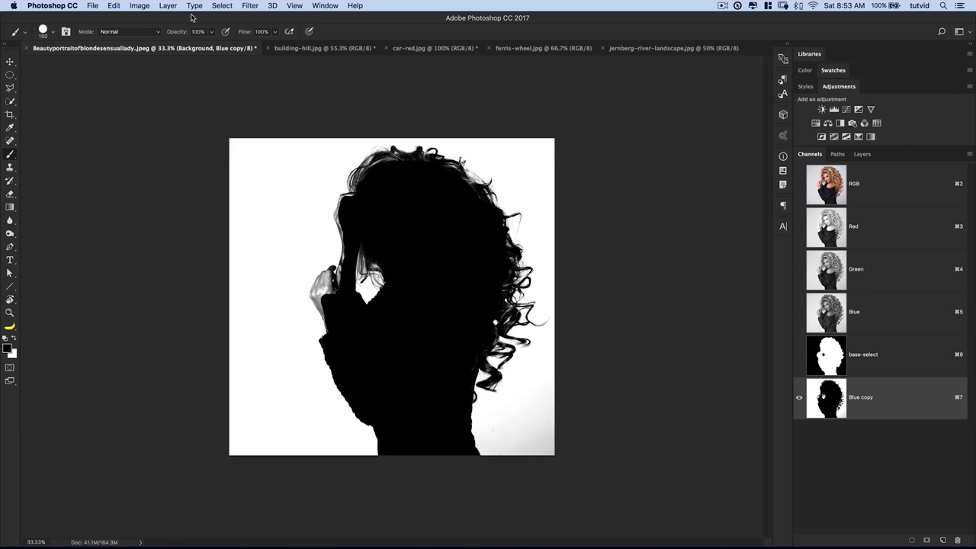
key(super+i)
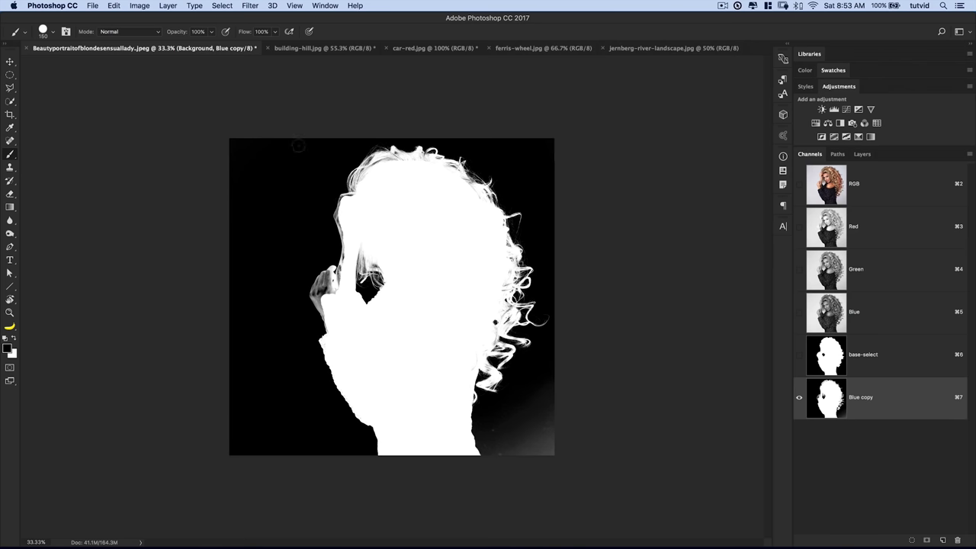
click(128, 33)
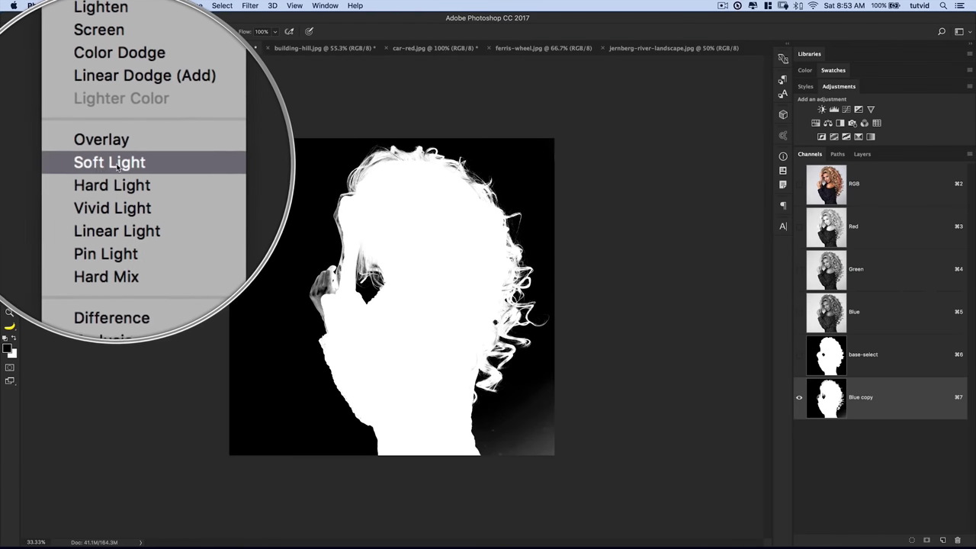
Paint over the lower-right grey area with a 600 px Soft Light brush.
click(115, 164)
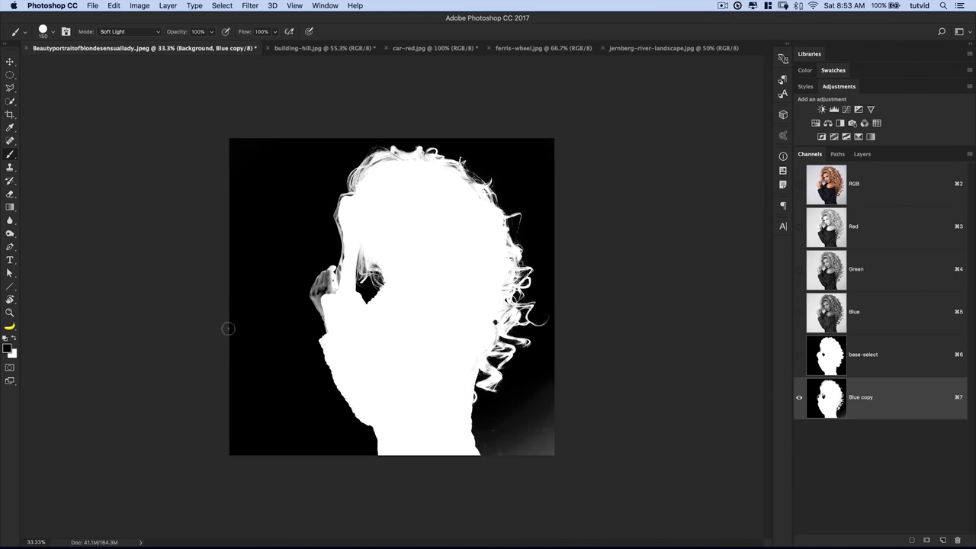
key(bracketright)
key(bracketright)
key(bracketright)
key(bracketright)
right_click(252, 322)
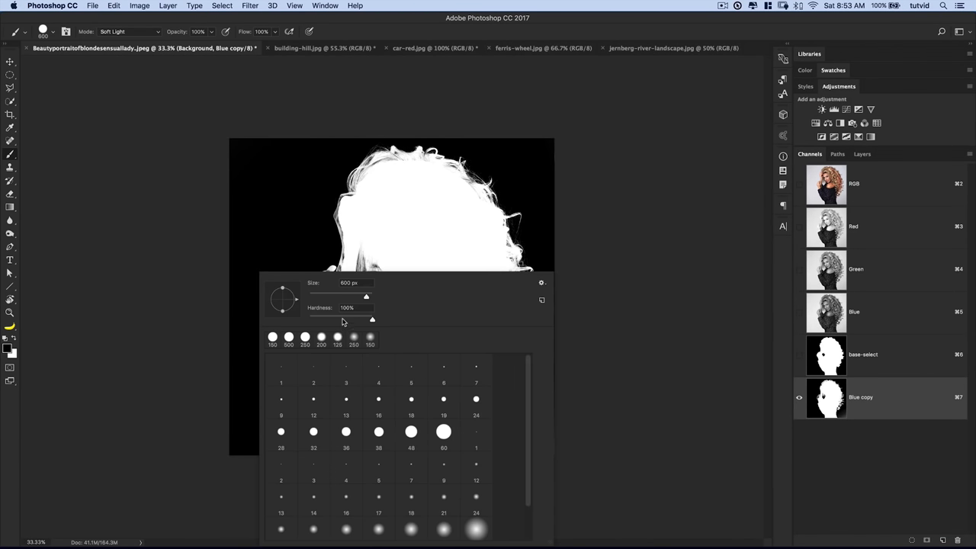
key(Return)
mouse_move(562, 458)
mouse_down()
mouse_move(491, 434)
mouse_move(536, 440)
mouse_move(560, 395)
mouse_move(544, 436)
mouse_move(554, 428)
mouse_move(510, 438)
mouse_move(466, 422)
mouse_move(508, 444)
mouse_move(504, 456)
mouse_move(555, 424)
mouse_move(552, 407)
mouse_move(492, 433)
mouse_move(481, 431)
mouse_move(483, 420)
mouse_move(565, 416)
mouse_up()
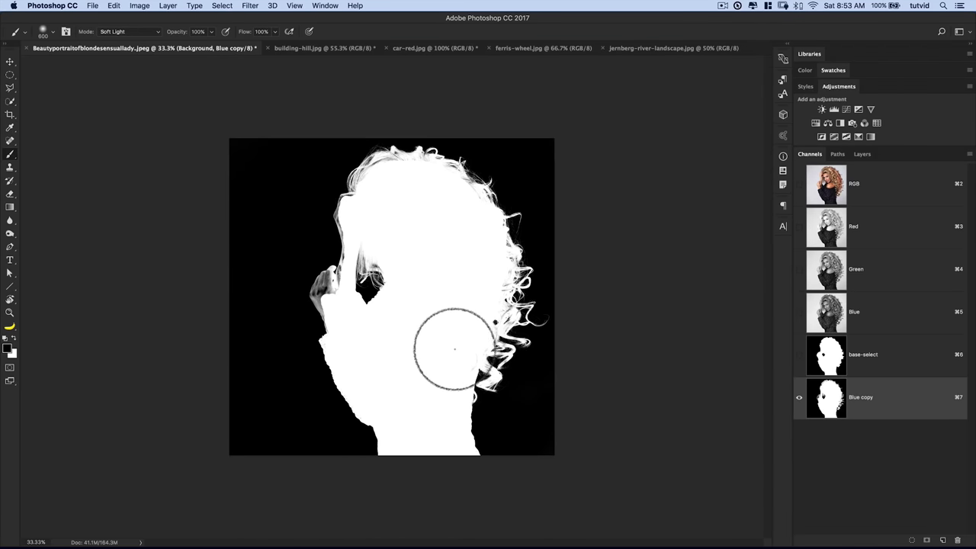
Make white the foreground colour, set the brush to 400 px, and zoom in on the hand to 50%.
click(15, 338)
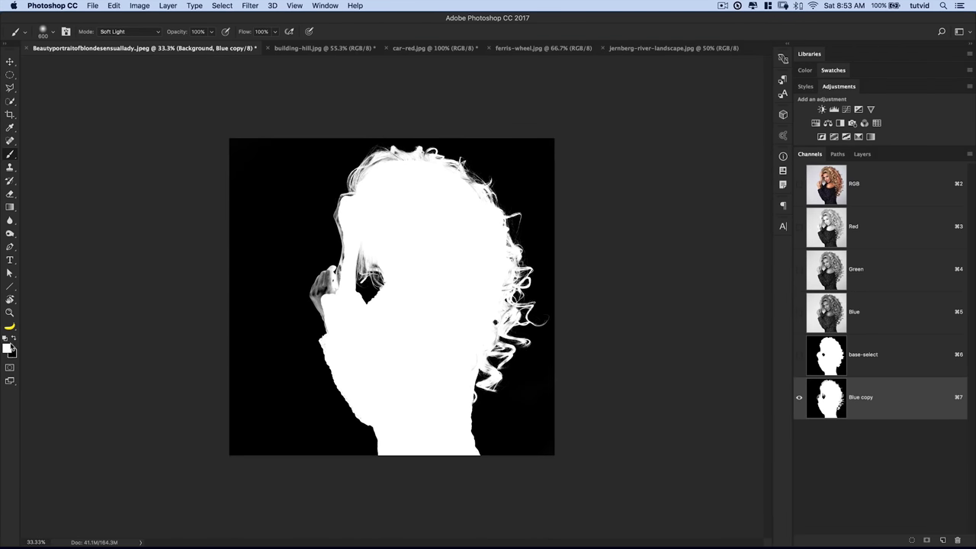
key(bracketleft)
key(bracketleft)
key(bracketleft)
key(bracketleft)
key(bracketleft)
key(bracketleft)
key(bracketright)
key(bracketright)
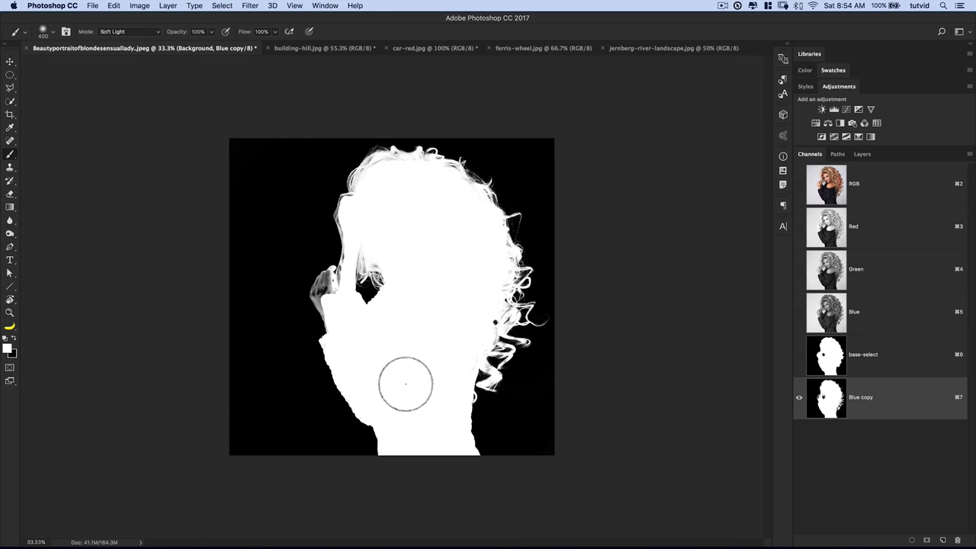
key(z)
click(332, 307)
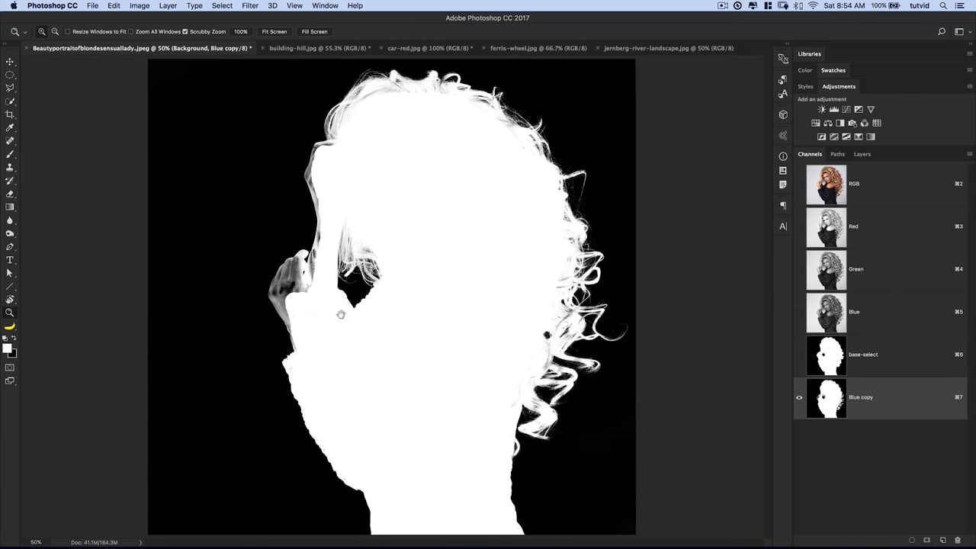
Paint the hand and the hair edge near the forehead white, shrinking the brush to 175.
click(352, 318)
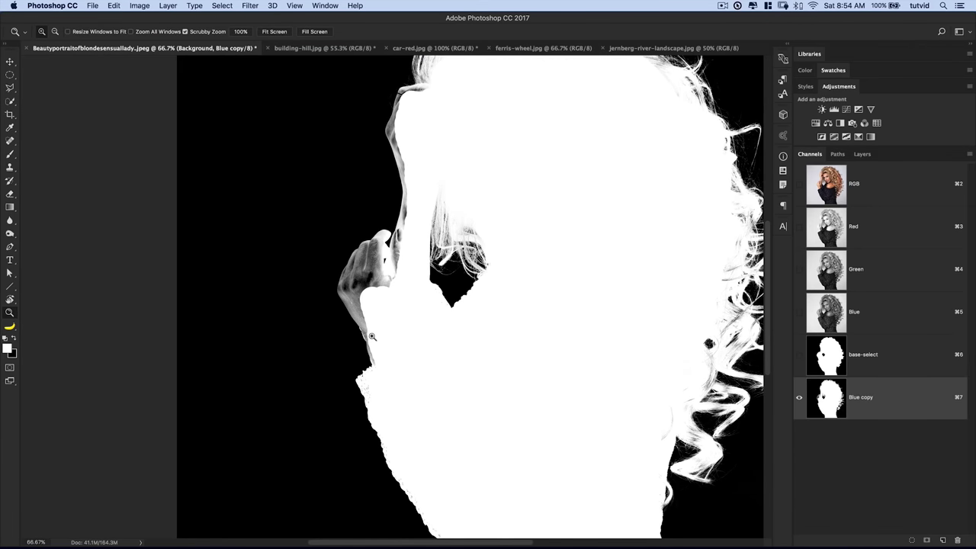
key(b)
mouse_move(381, 297)
mouse_down()
mouse_move(357, 264)
mouse_move(357, 289)
mouse_move(395, 237)
mouse_move(367, 301)
mouse_move(419, 237)
mouse_move(372, 311)
mouse_move(421, 215)
mouse_up()
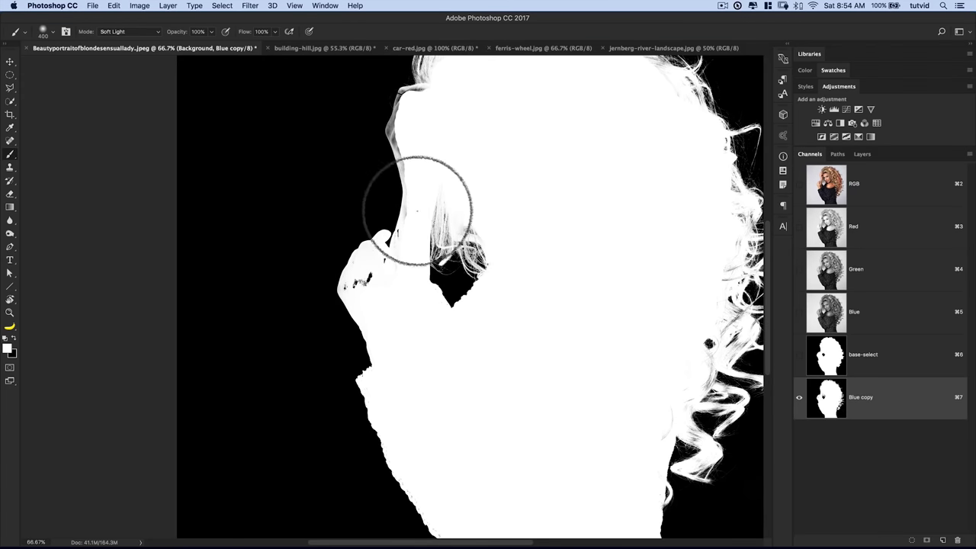
key(bracketleft)
key(bracketleft)
key(bracketleft)
key(bracketleft)
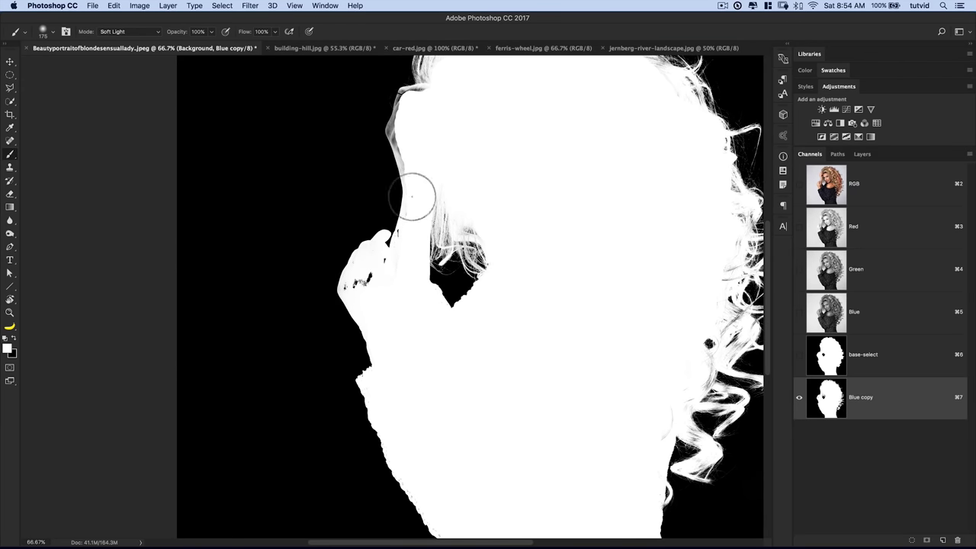
scroll(418, 115, up, 3)
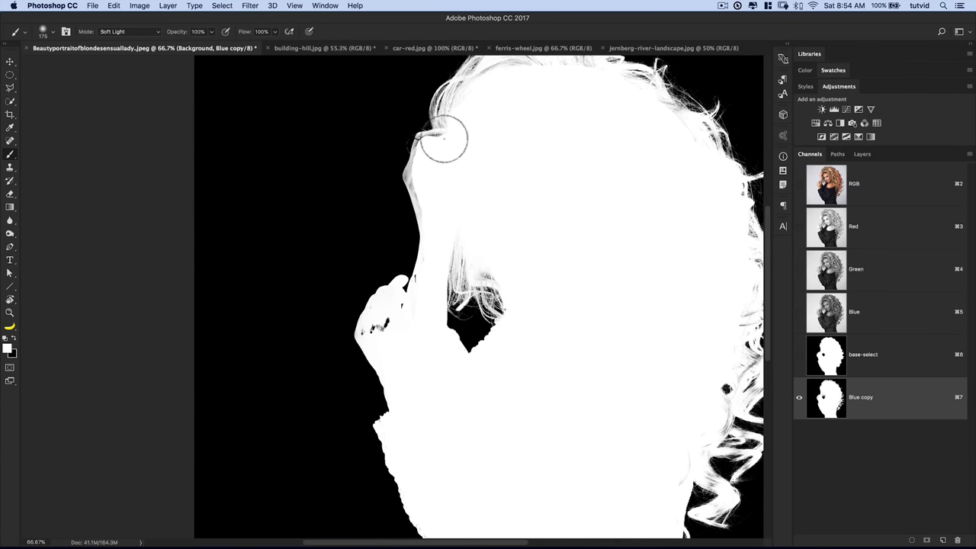
mouse_move(431, 143)
mouse_down()
mouse_move(421, 153)
mouse_move(429, 142)
mouse_move(420, 191)
mouse_move(420, 178)
mouse_move(427, 244)
mouse_move(423, 170)
mouse_move(420, 273)
mouse_move(395, 363)
mouse_up()
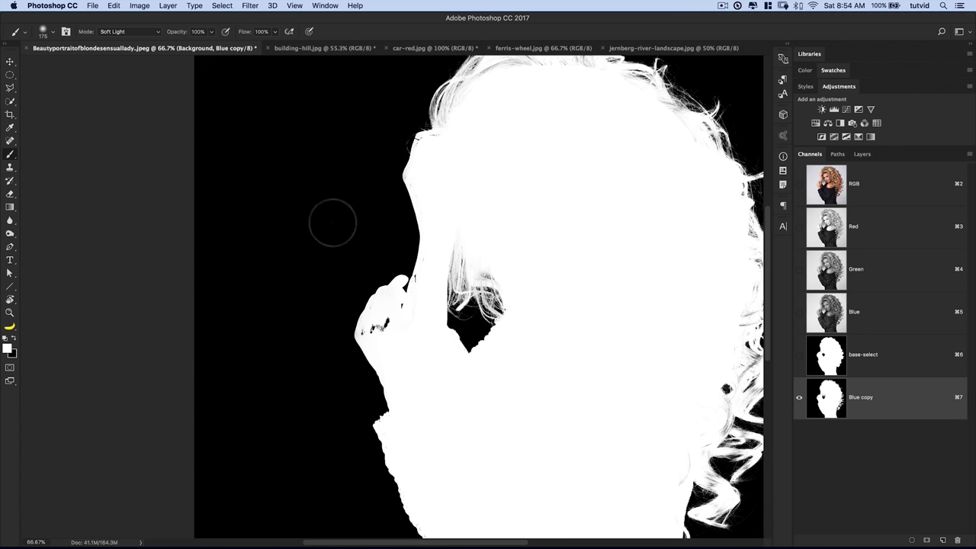
Paint white over dark specks on the hand's edge with a Normal-mode brush at 70-80.
click(142, 34)
click(101, 13)
key(bracketleft)
key(bracketleft)
key(bracketleft)
key(bracketleft)
key(bracketleft)
key(bracketleft)
mouse_move(366, 333)
mouse_down()
mouse_move(387, 320)
mouse_move(410, 330)
mouse_up()
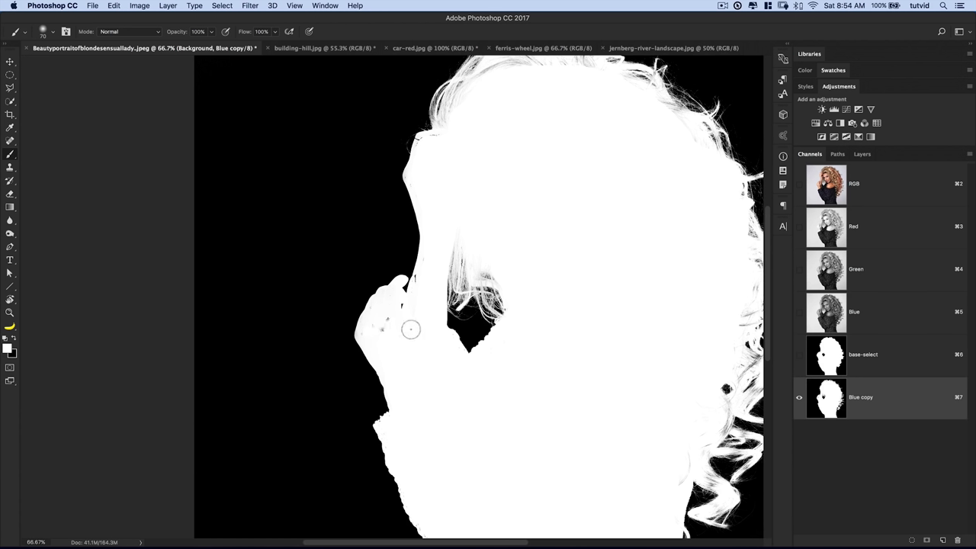
key(bracketleft)
key(bracketleft)
scroll(577, 252, right, 5)
scroll(577, 252, down, 3)
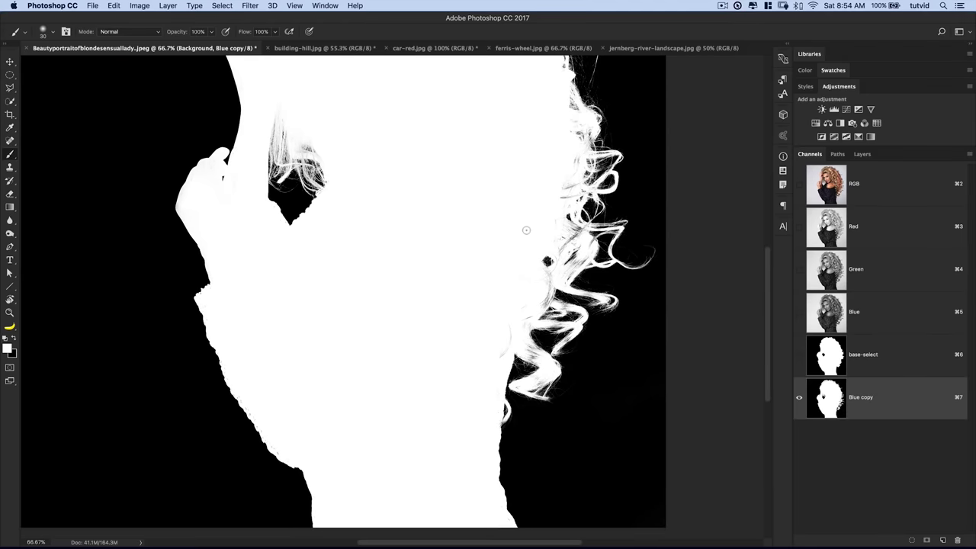
key(super+minus)
key(super+minus)
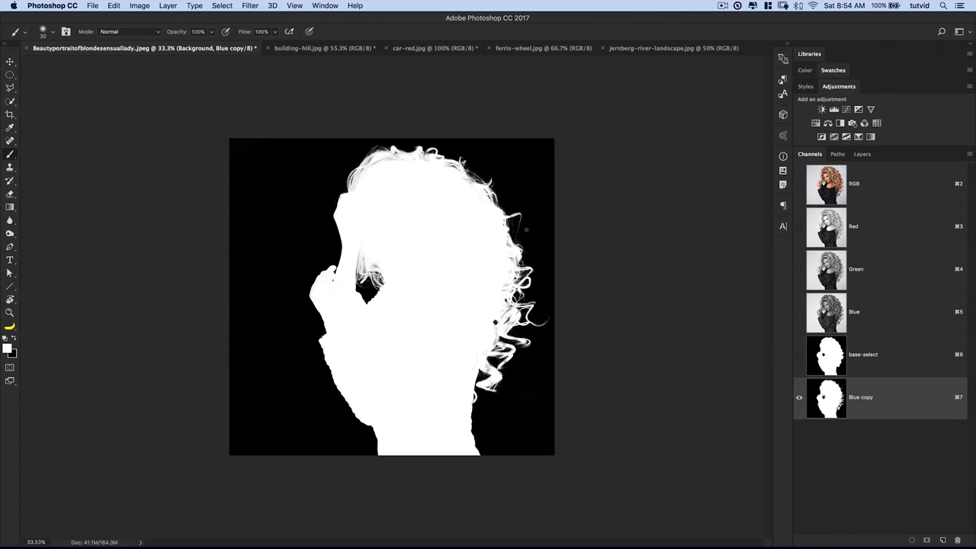
click(799, 184)
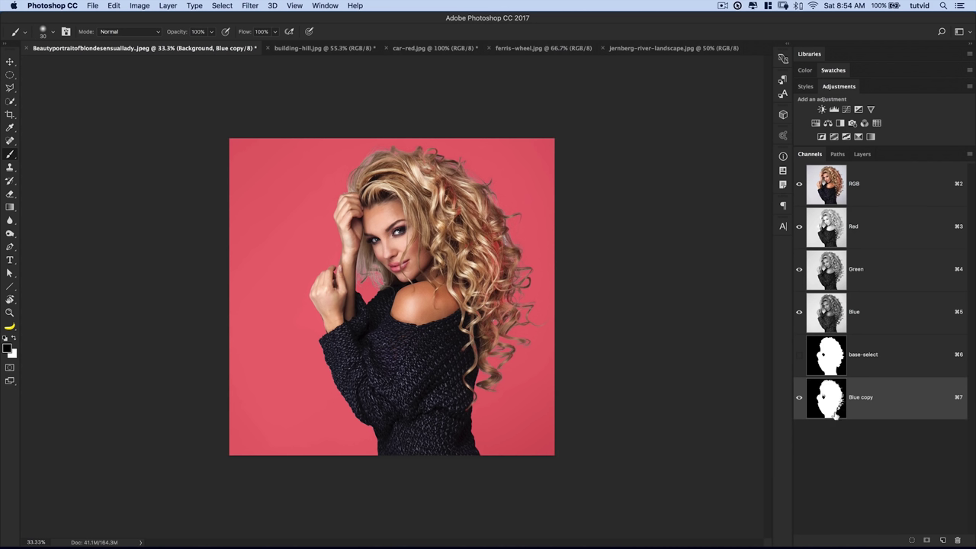
Hide Blue copy, target the RGB composite, and load Blue copy as a selection.
click(800, 397)
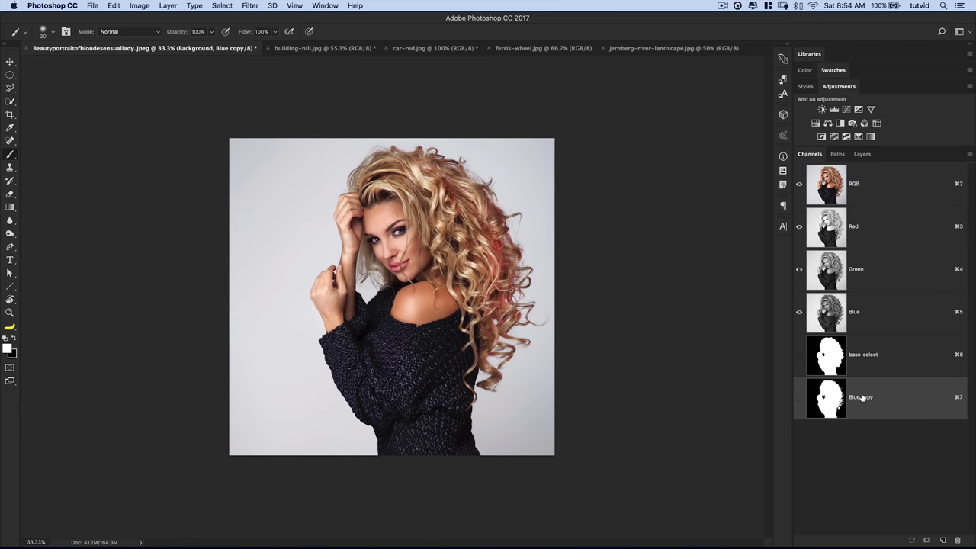
click(877, 183)
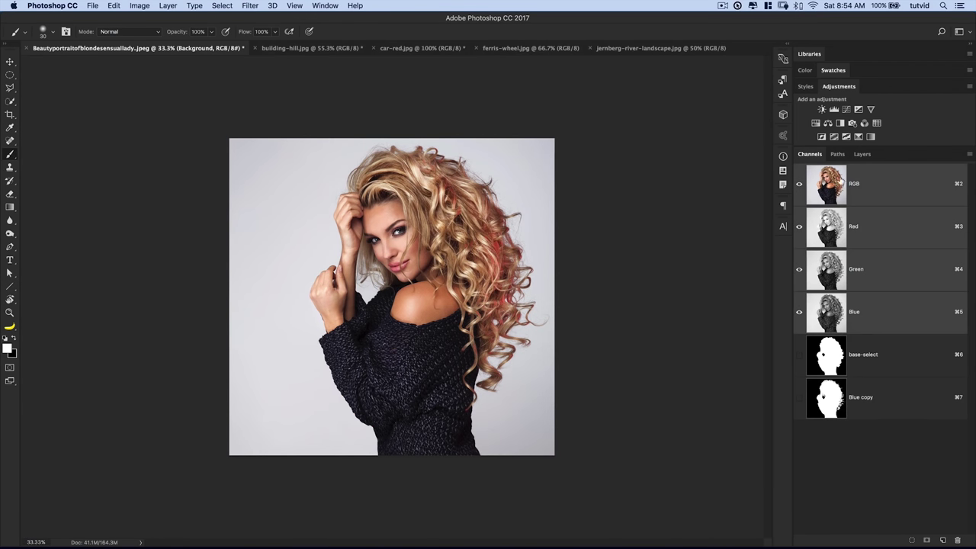
click(862, 154)
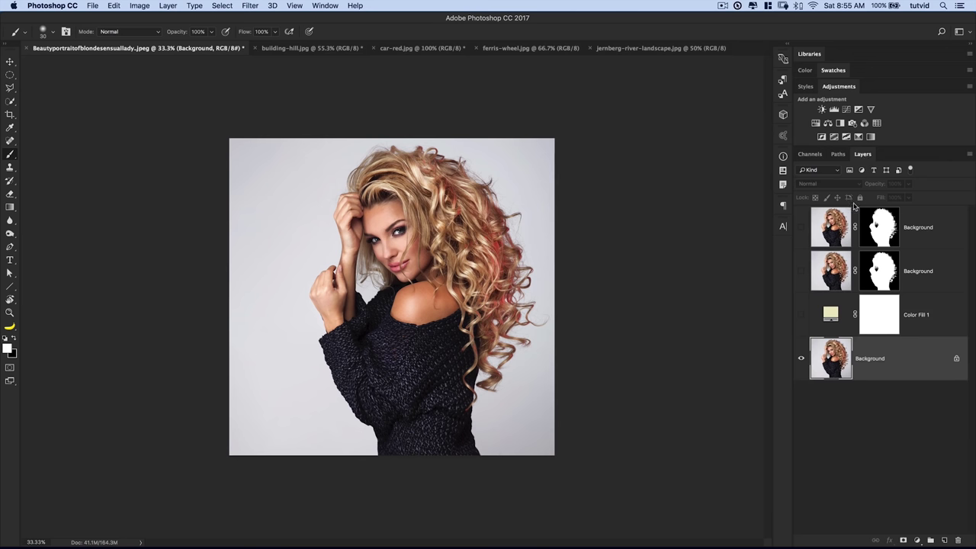
click(811, 154)
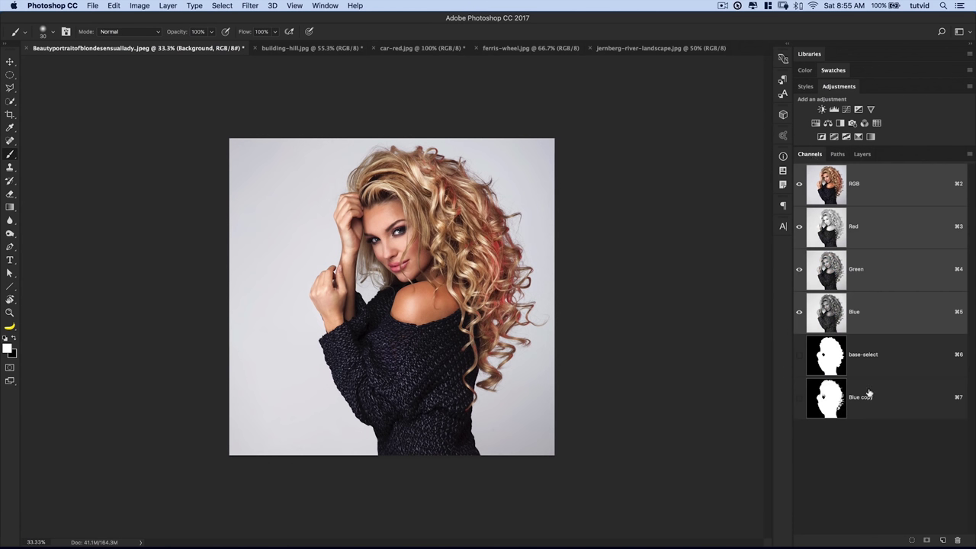
super+click(831, 405)
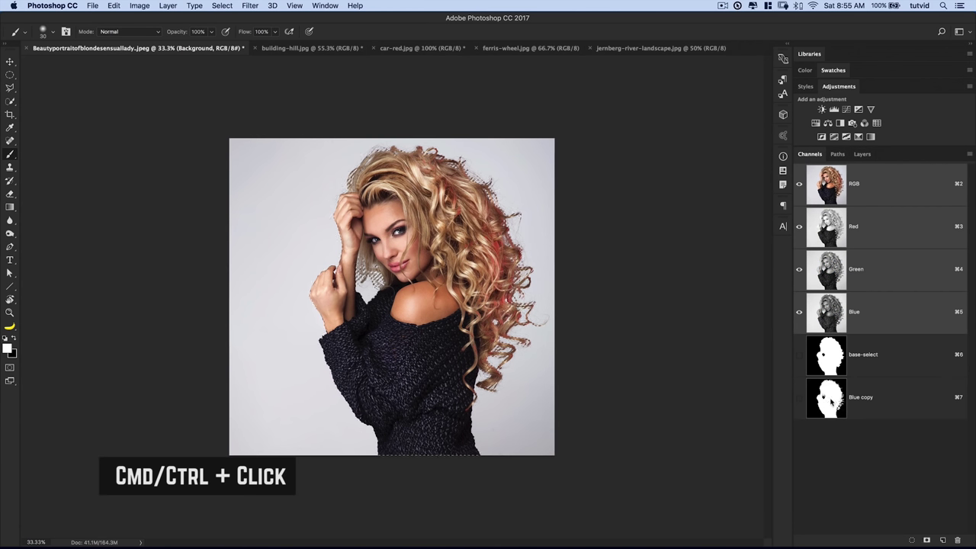
click(863, 154)
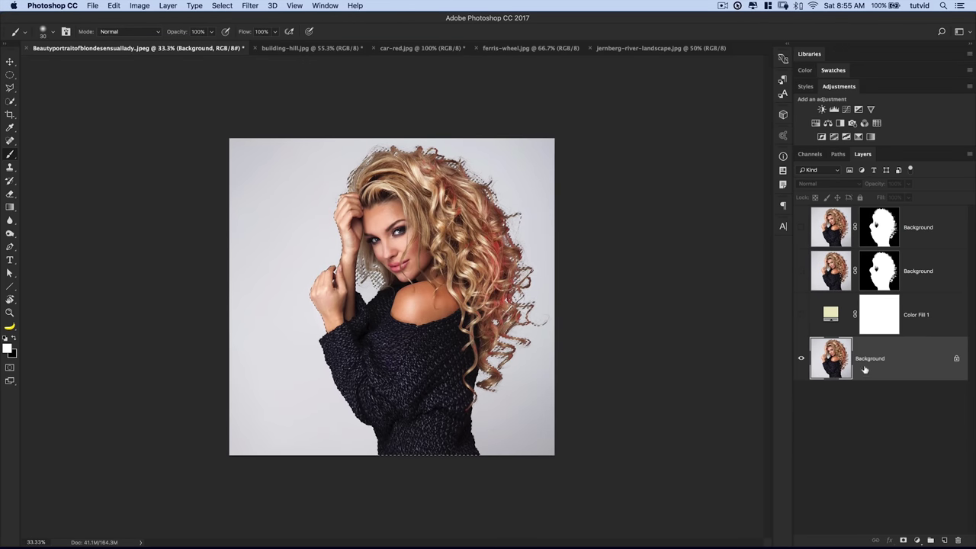
Add a layer mask to the portrait layer that reveals the selection.
click(166, 6)
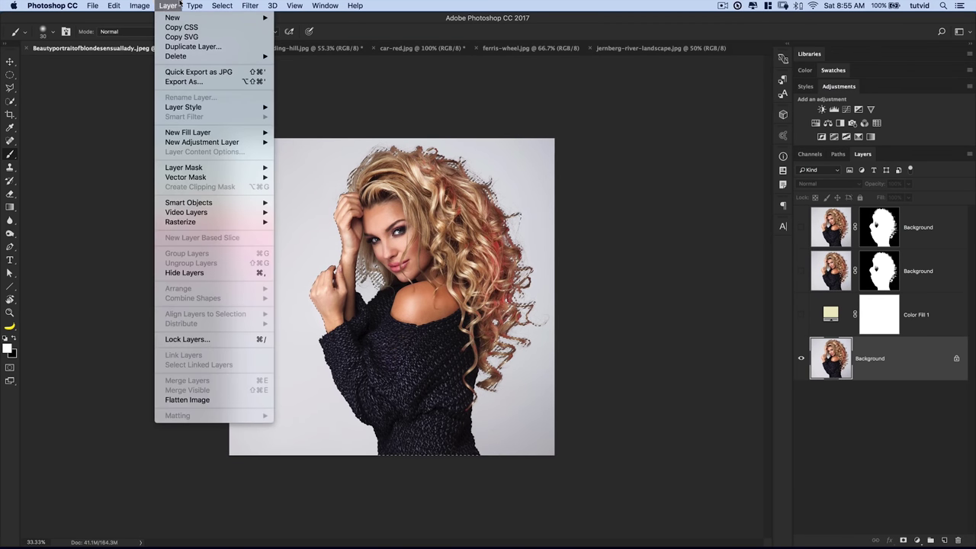
mouse_move(208, 169)
click(318, 188)
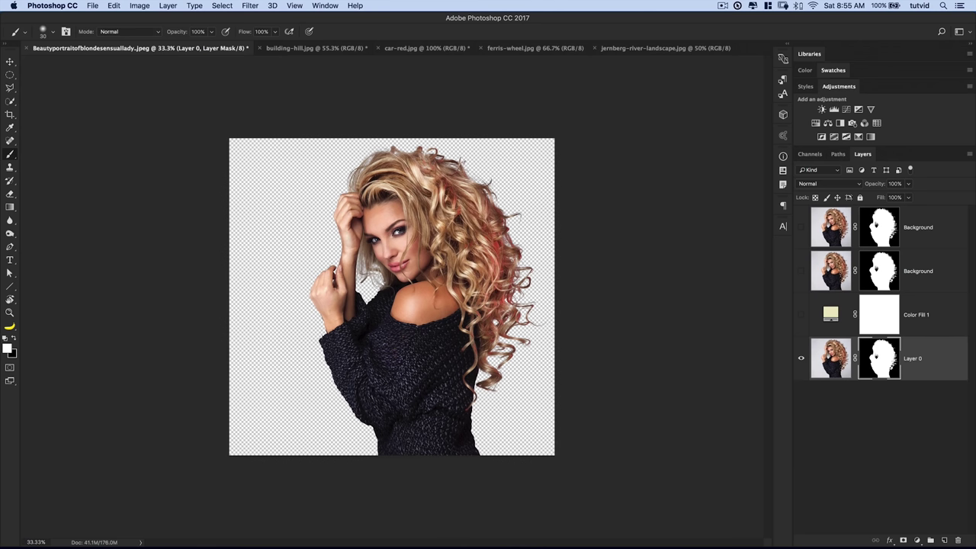
Show Color Fill 1 below the portrait to inspect the hair at 50%, cancelling rasterization.
drag(829, 327, 831, 391)
click(801, 359)
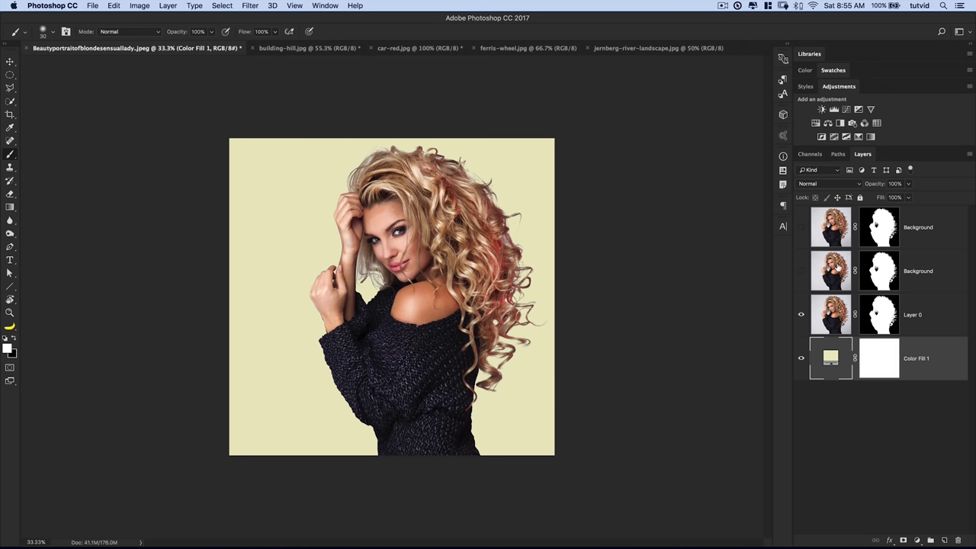
key(super+equal)
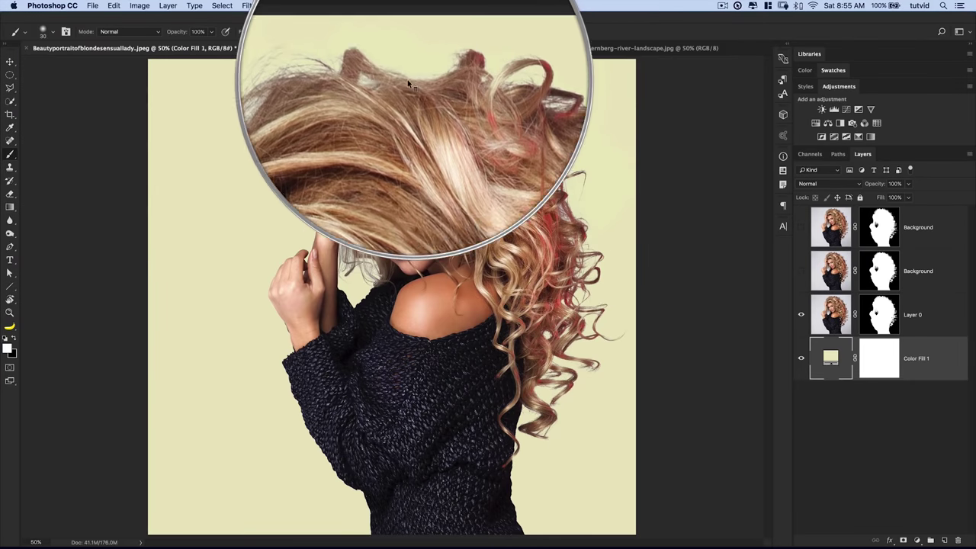
right_click(305, 200)
click(288, 214)
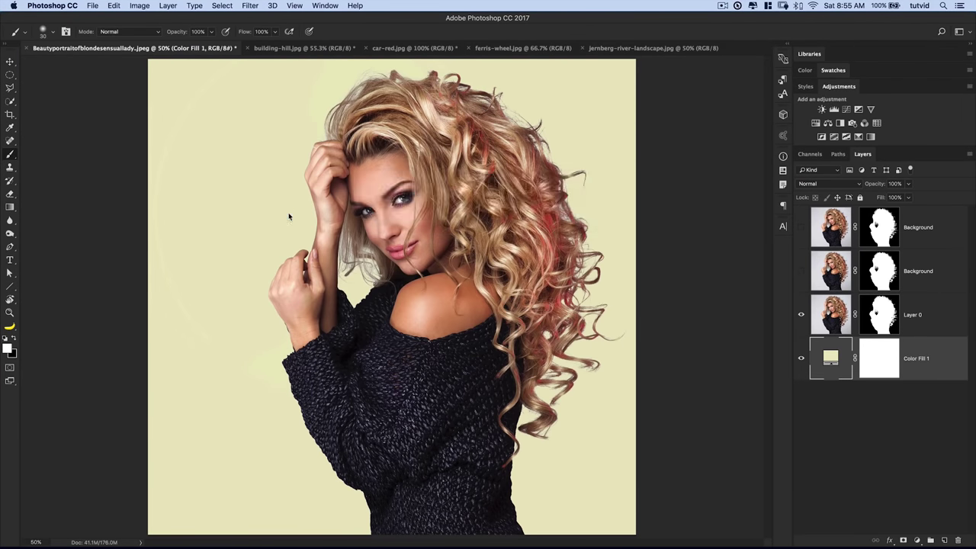
click(288, 214)
click(517, 189)
Move Color Fill 1 back above Layer 0, hide it, and target Layer 0's mask.
drag(828, 359, 828, 320)
click(801, 314)
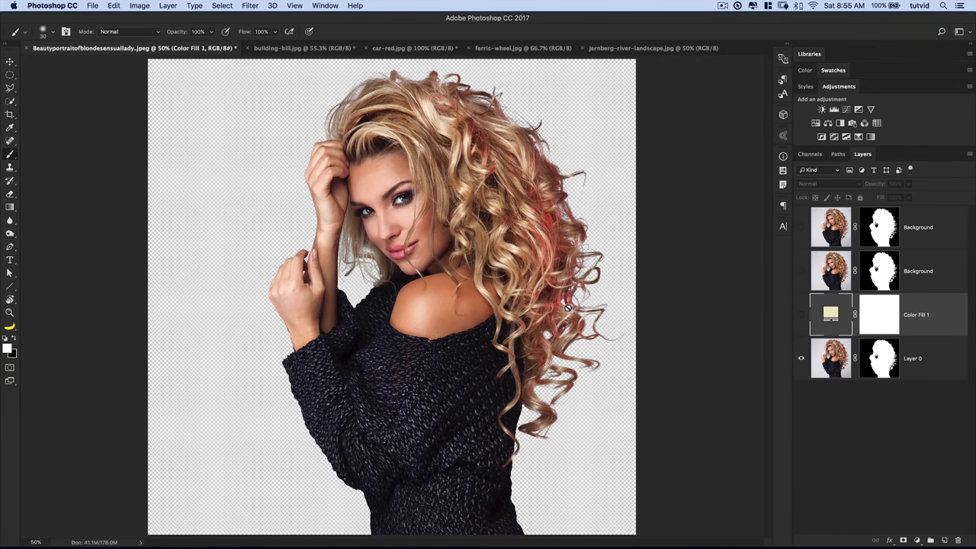
key(super+minus)
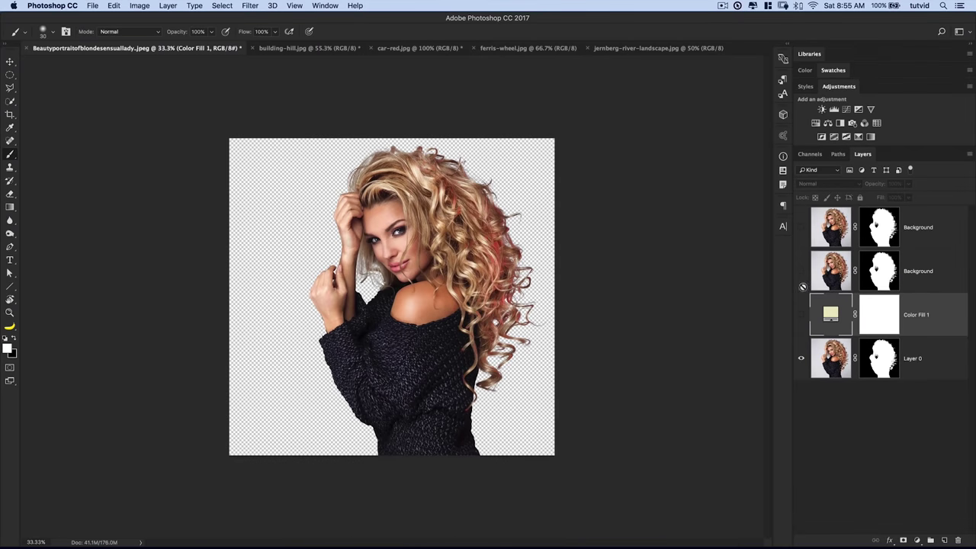
click(897, 360)
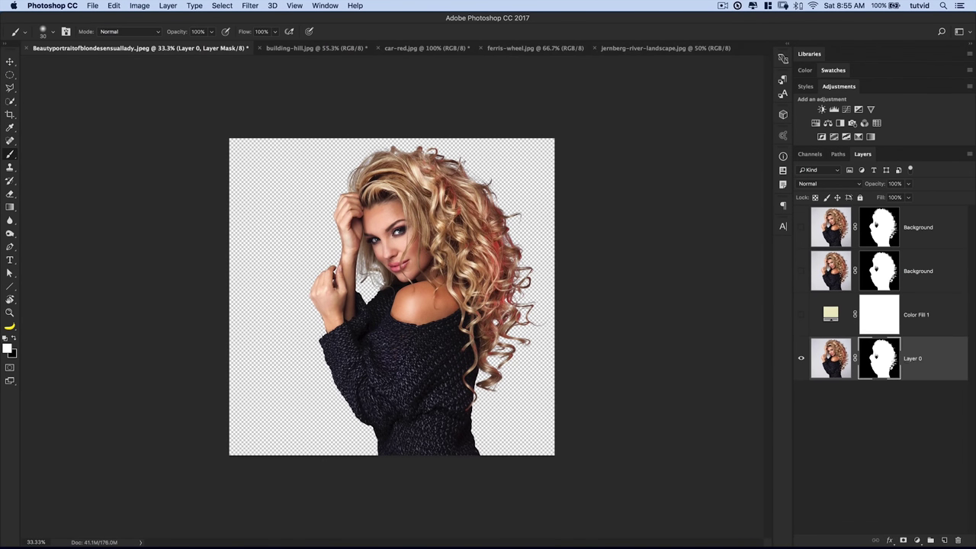
Bring up the ferris-wheel.jpg document and zoom out to 50%.
click(518, 52)
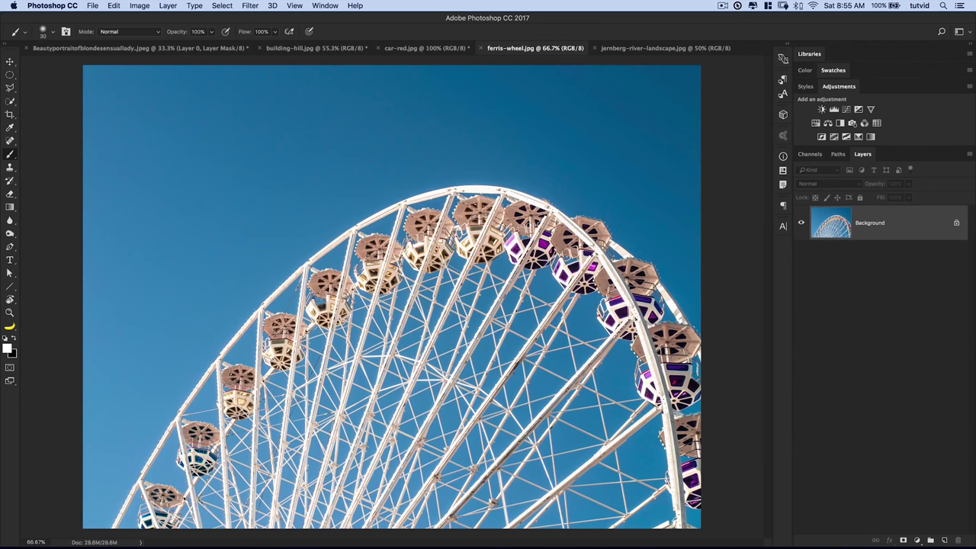
key(super+minus)
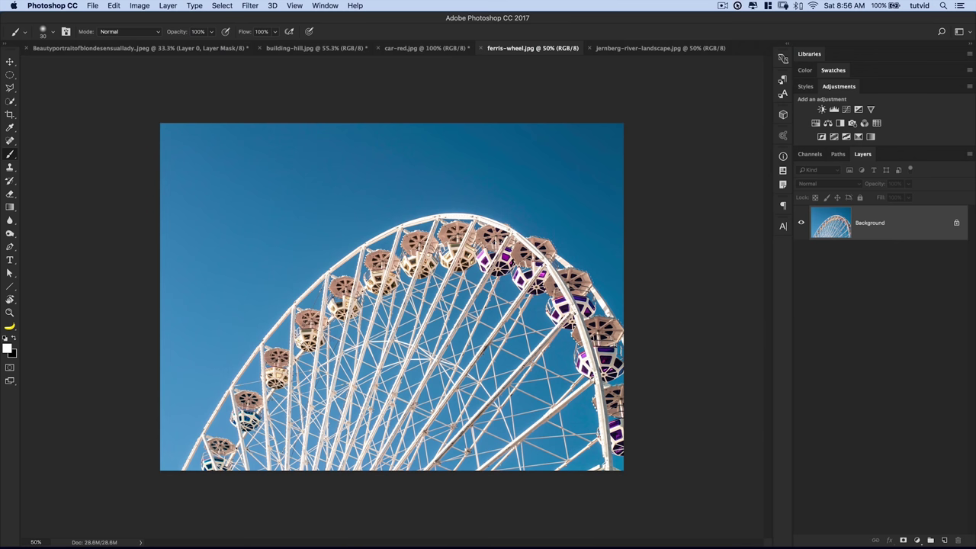
Open Image > Calculations, move the dialog aside, and keep Multiply as the blend mode.
click(146, 7)
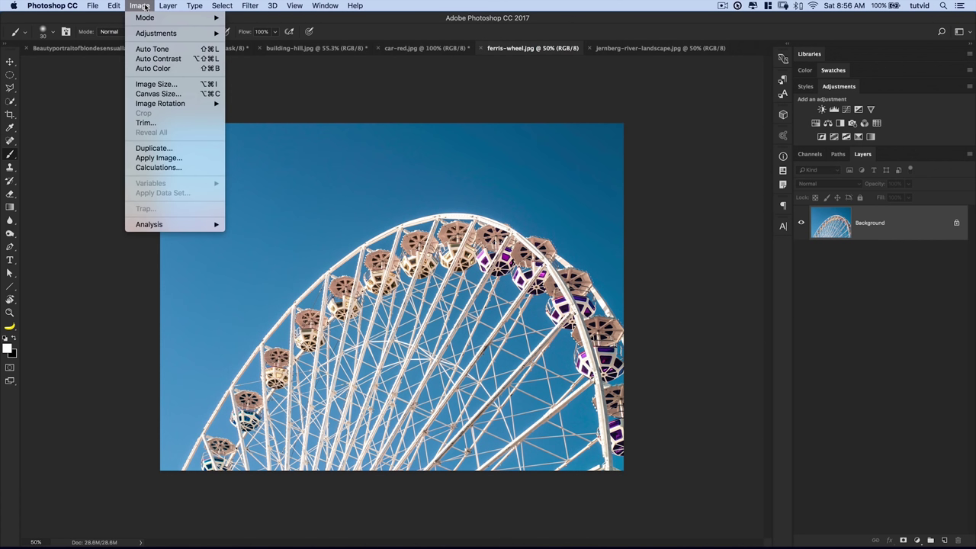
click(158, 167)
drag(635, 124, 766, 83)
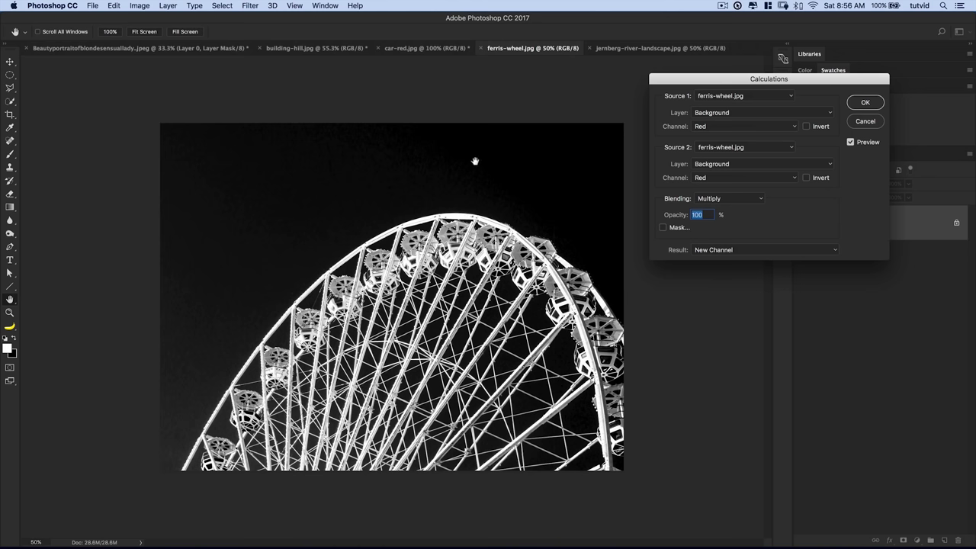
click(724, 200)
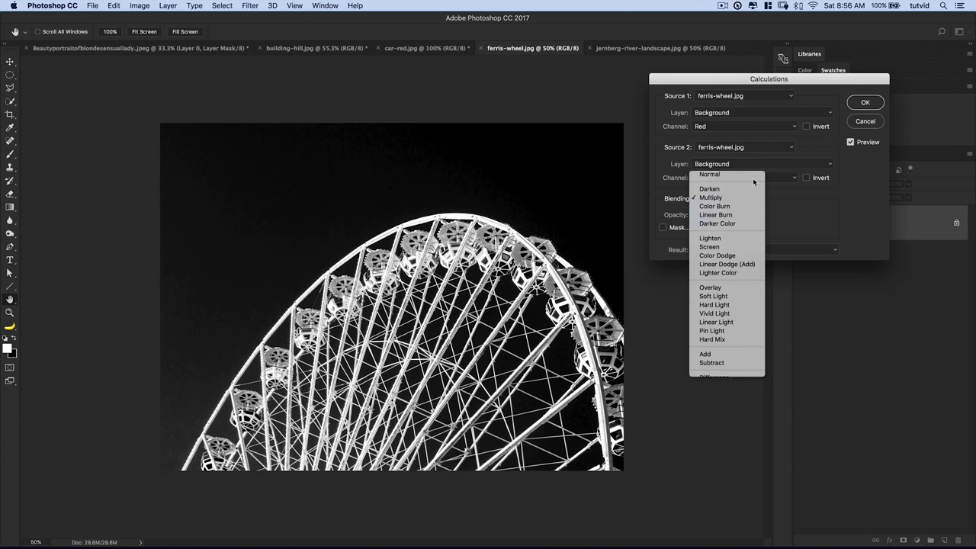
click(717, 198)
Multiply Green with Green, then Blue with Blue, for the two sources.
click(713, 126)
click(708, 135)
click(729, 178)
click(722, 185)
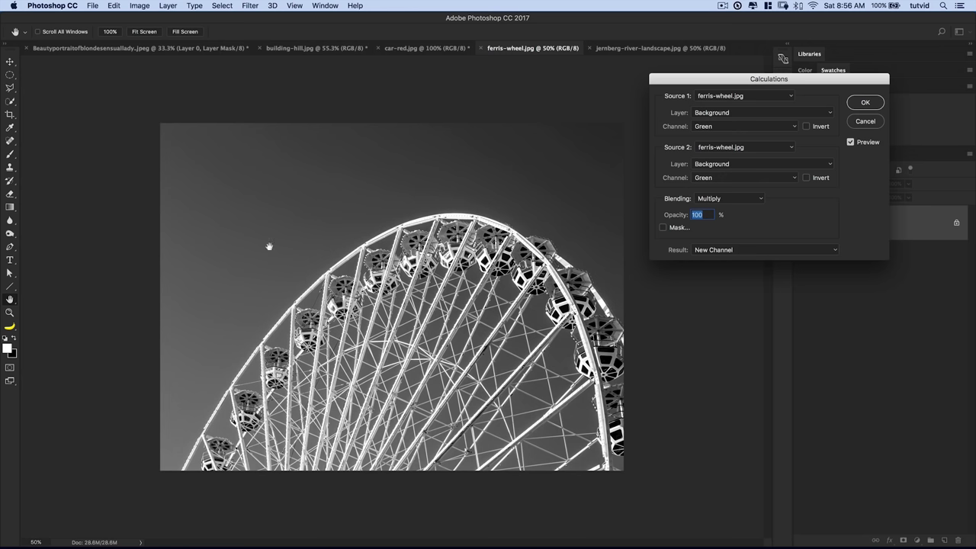
click(737, 178)
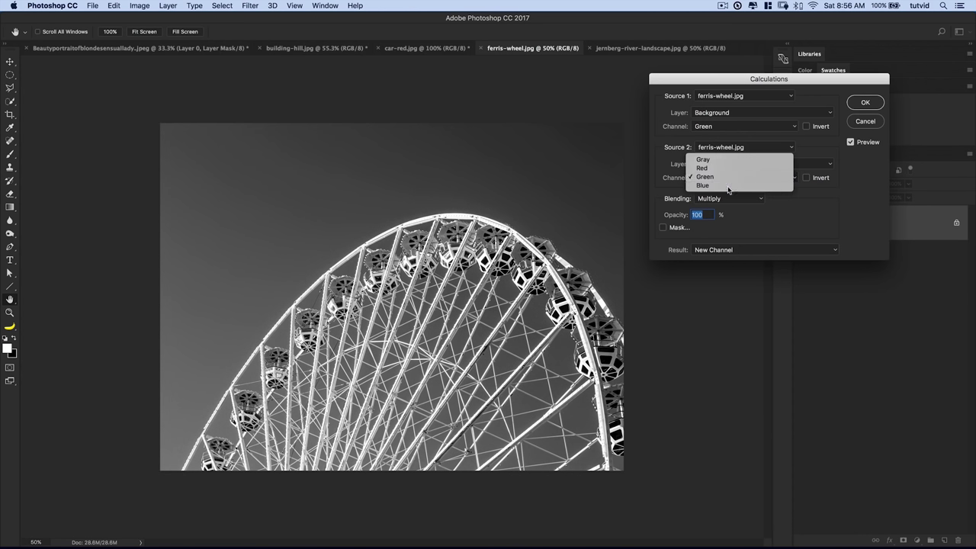
click(732, 185)
click(718, 125)
click(717, 133)
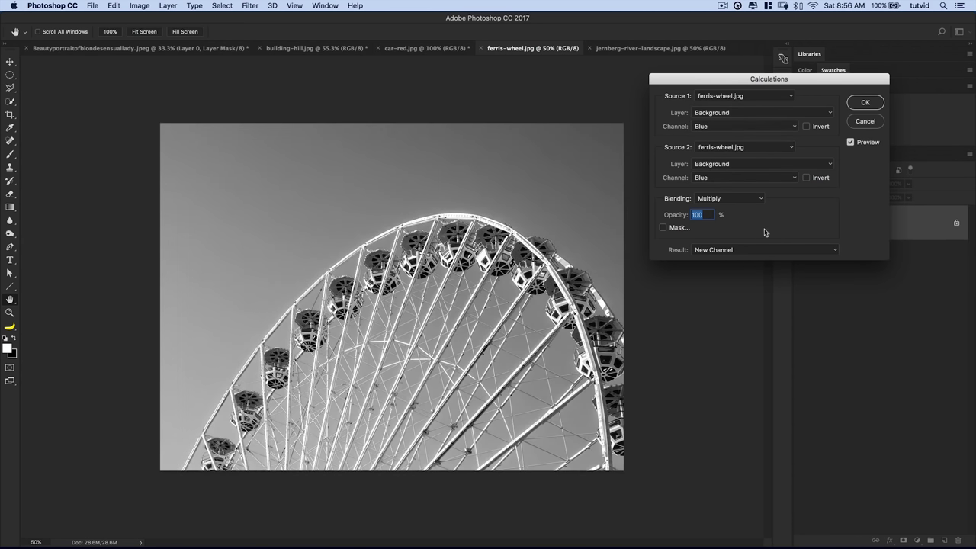
Try Add, then Subtract blending on the Blue channels.
click(743, 199)
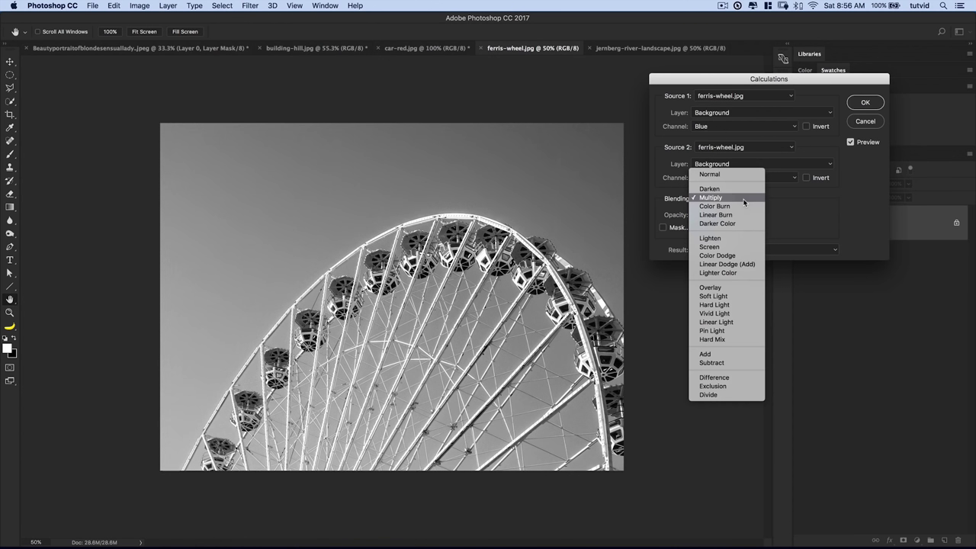
click(713, 354)
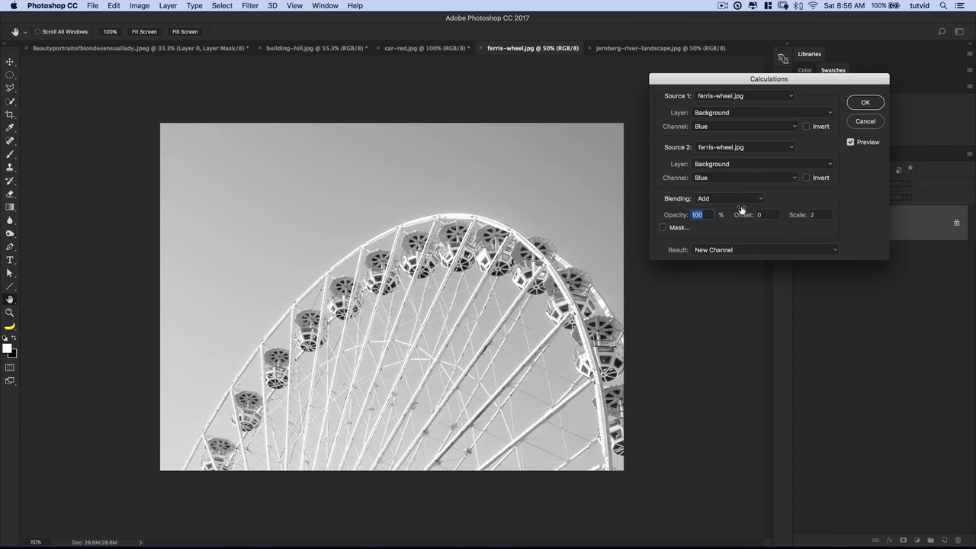
click(744, 198)
click(734, 210)
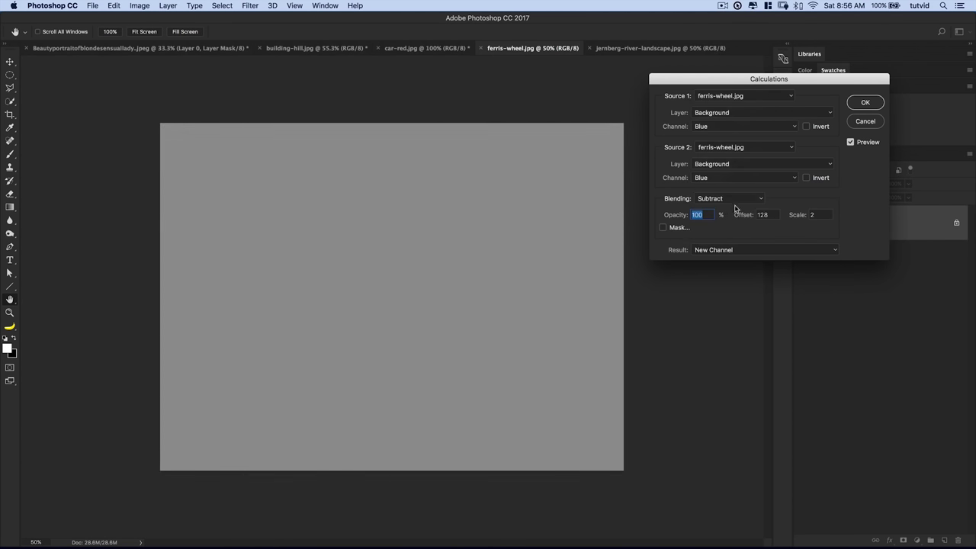
click(711, 200)
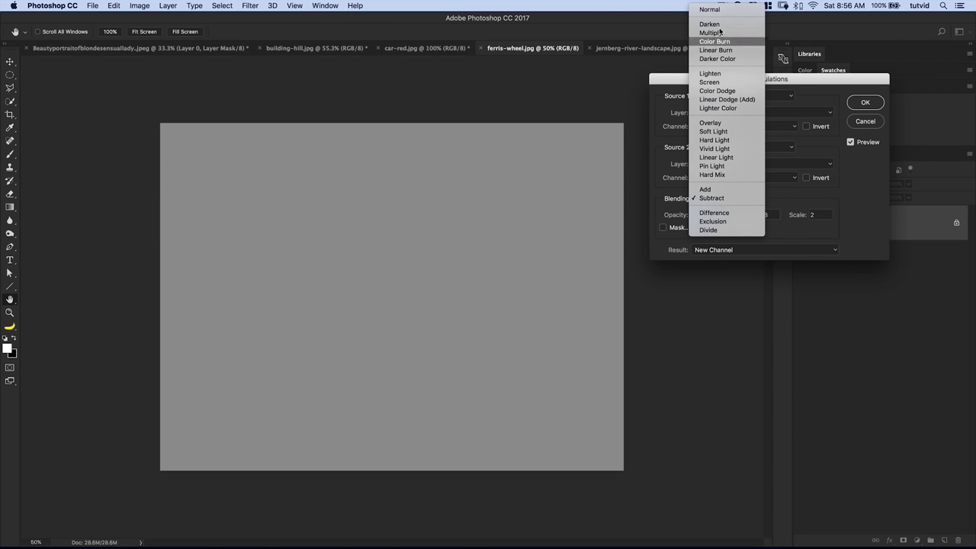
Test the Subtract Offset at 0, then at 128.
key(Escape)
key(Tab)
key(Tab)
key(shift+Tab)
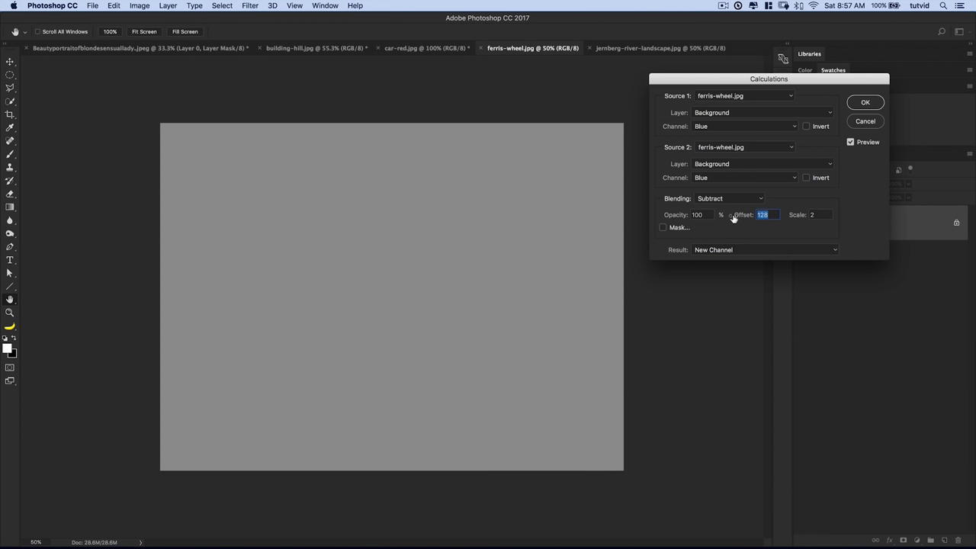
text(0)
key(Tab)
key(shift+Tab)
text(12)
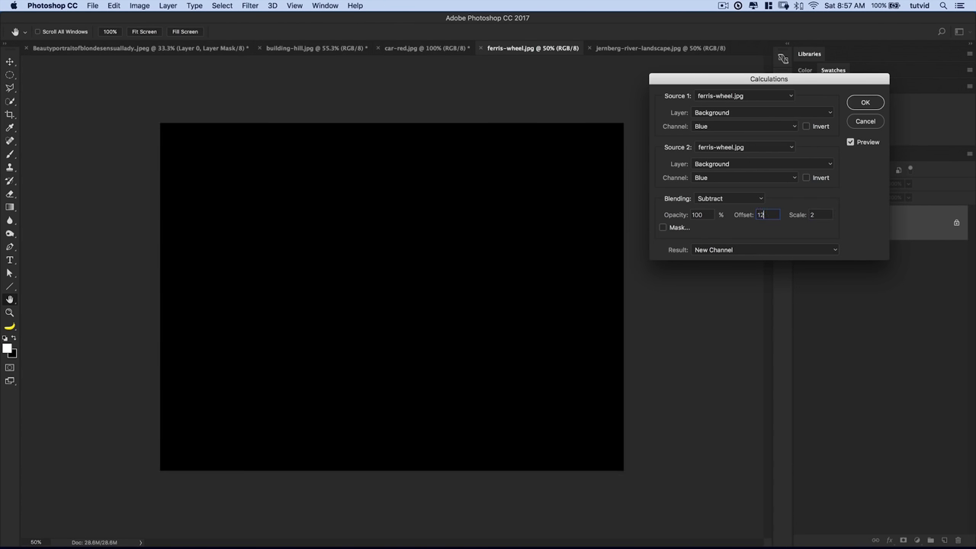
text(8)
key(Tab)
Try inverting the sources, then set both to Red with Invert off.
click(806, 127)
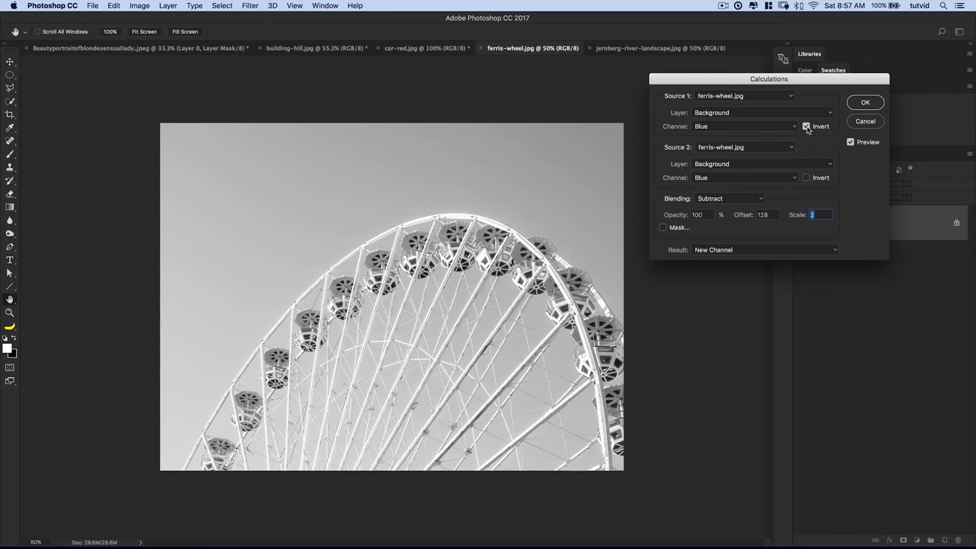
click(806, 177)
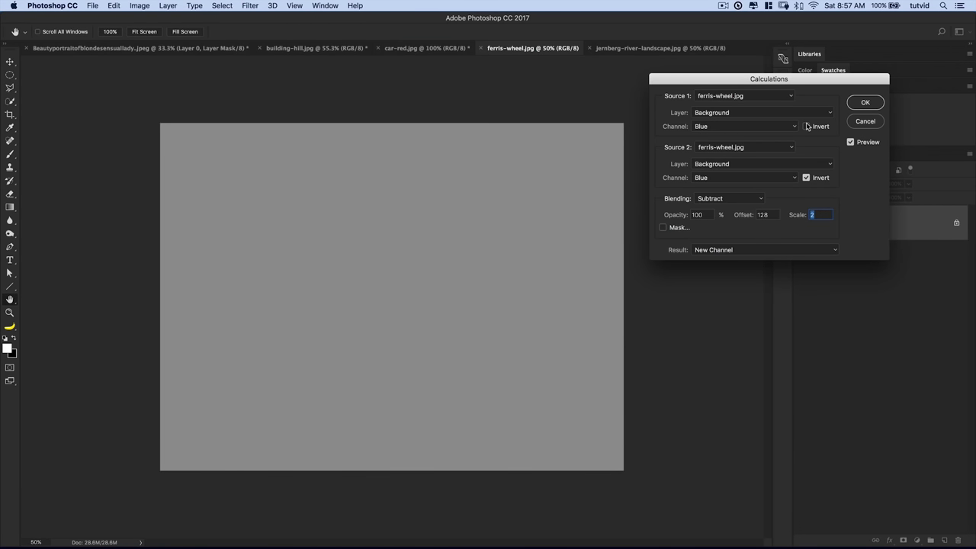
click(807, 126)
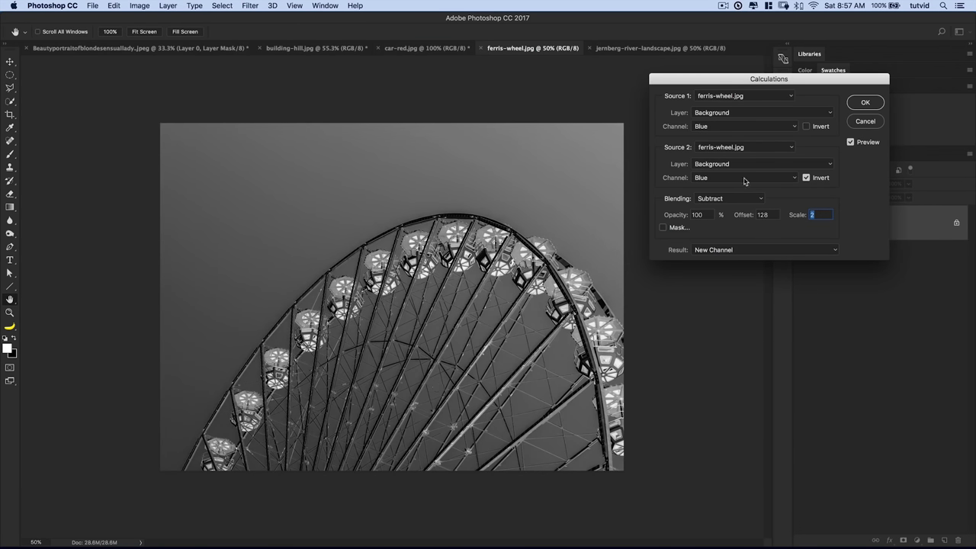
click(741, 127)
click(742, 109)
click(746, 178)
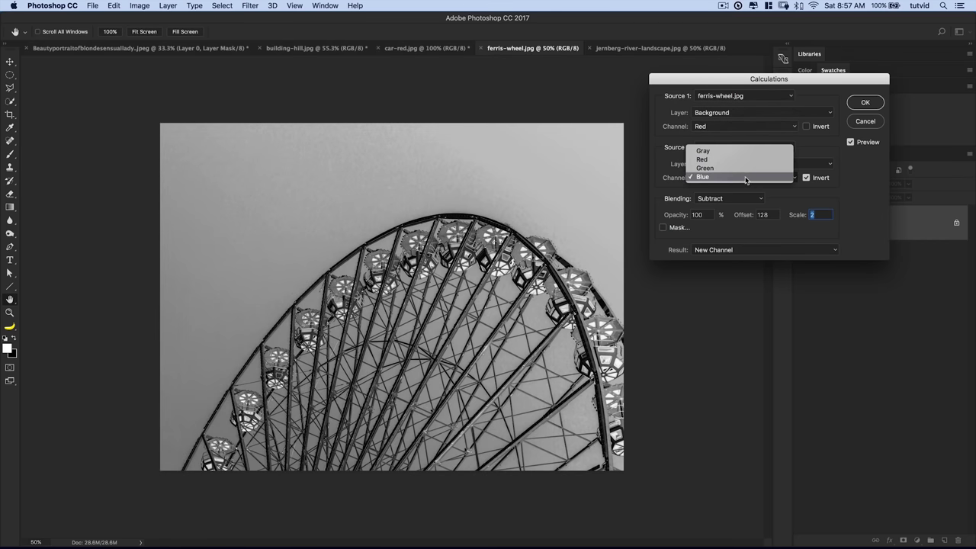
click(746, 159)
click(806, 178)
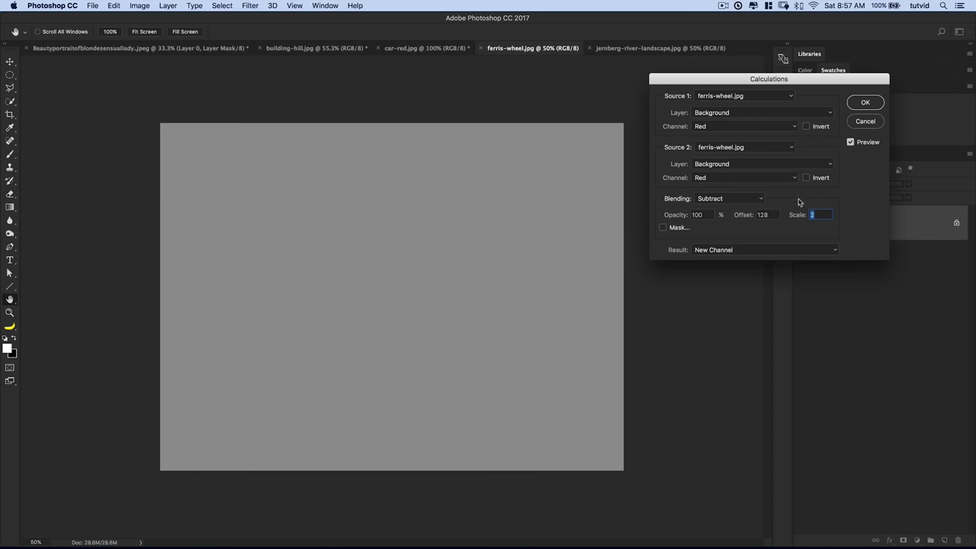
Set blending to Color Burn and output the result as a New Channel.
click(723, 202)
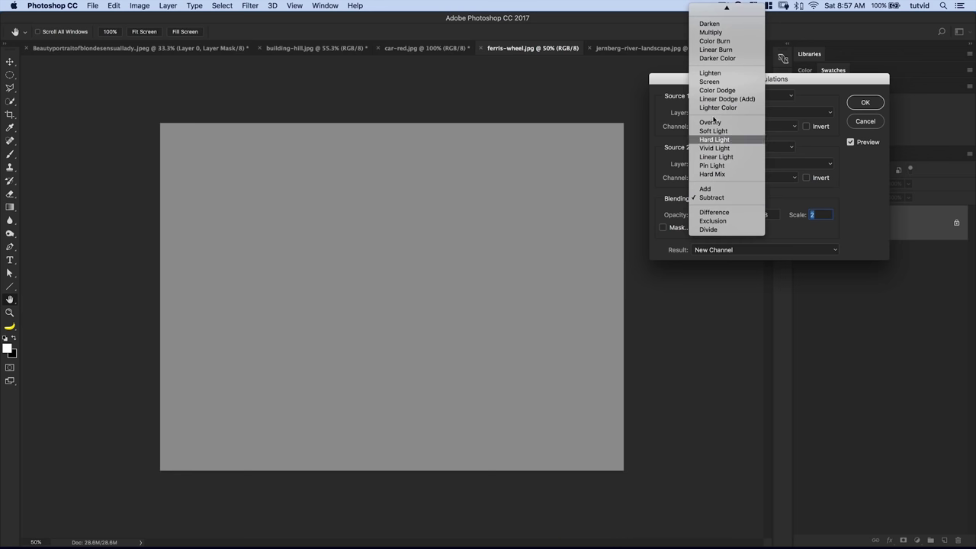
click(714, 40)
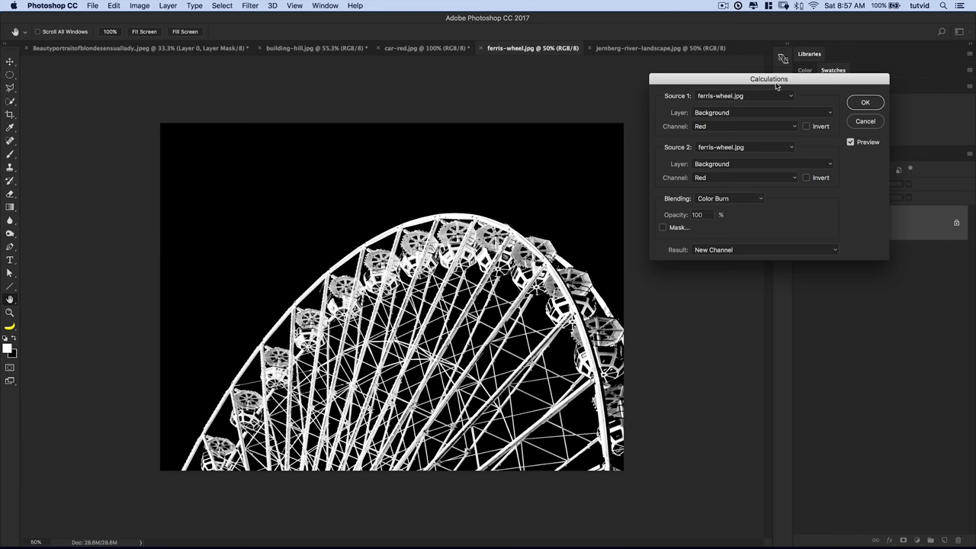
drag(774, 88, 601, 102)
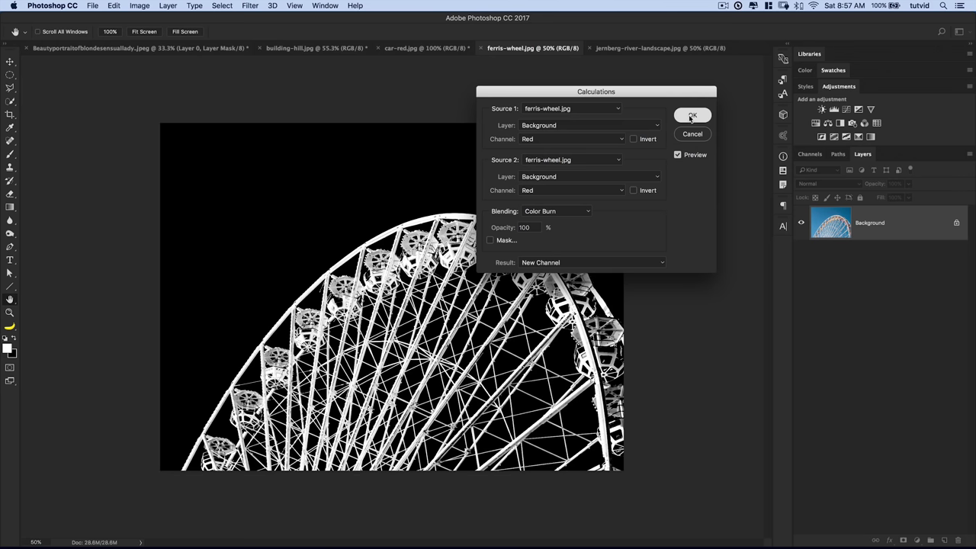
click(534, 262)
click(546, 264)
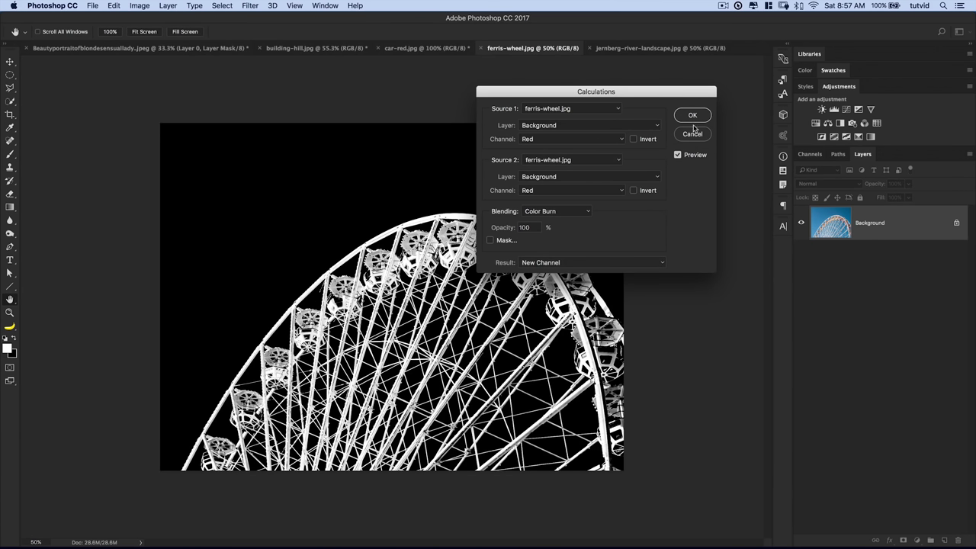
Create the Alpha 1 channel and view it alone in the Channels panel.
click(693, 115)
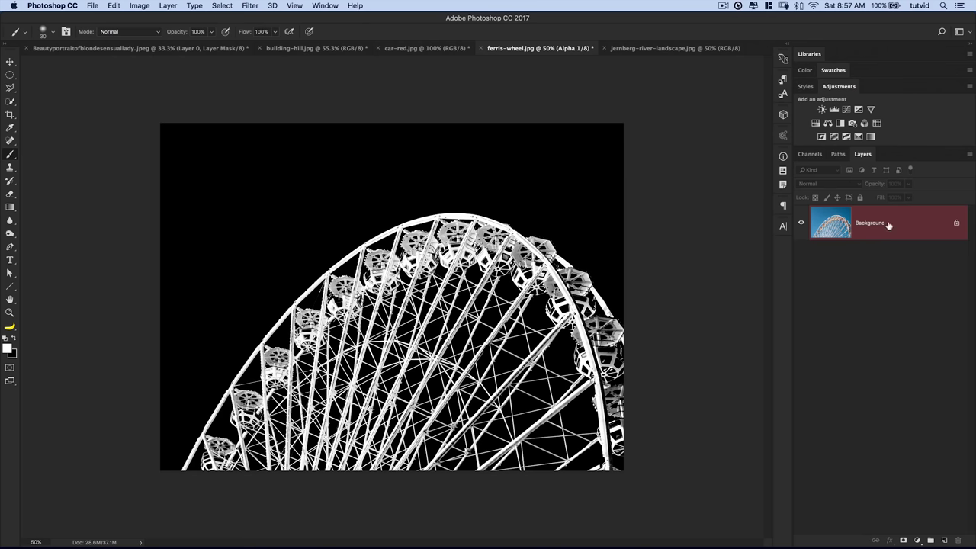
click(809, 154)
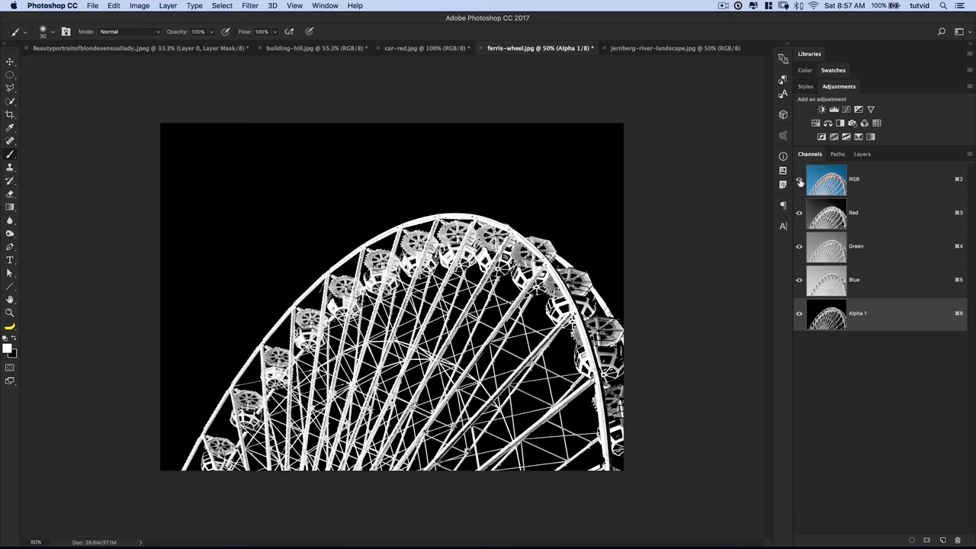
click(799, 181)
click(799, 315)
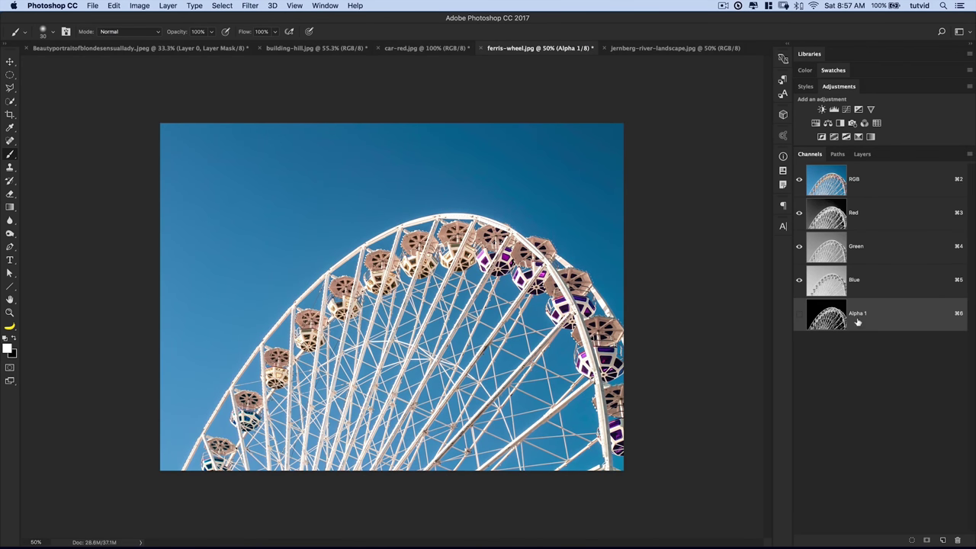
click(862, 154)
click(810, 154)
click(889, 187)
click(862, 154)
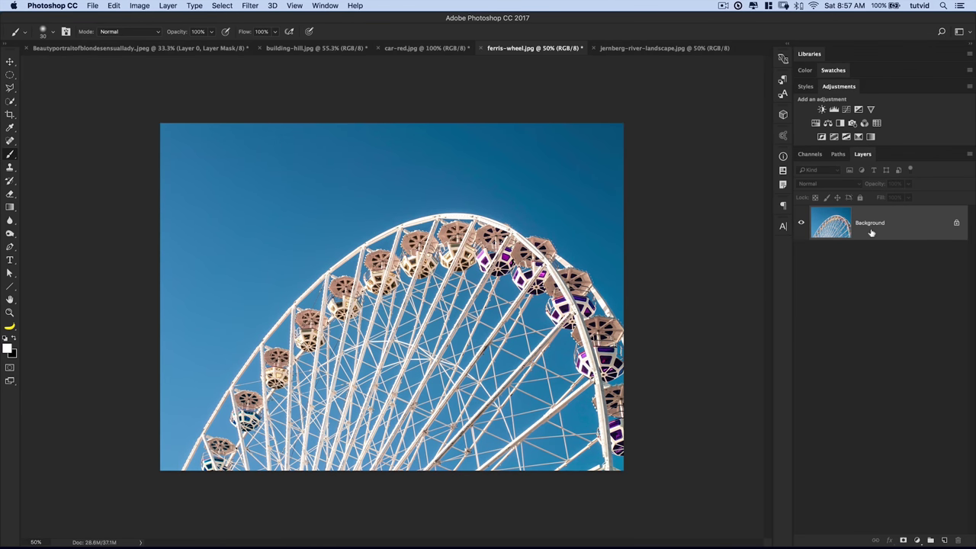
click(809, 154)
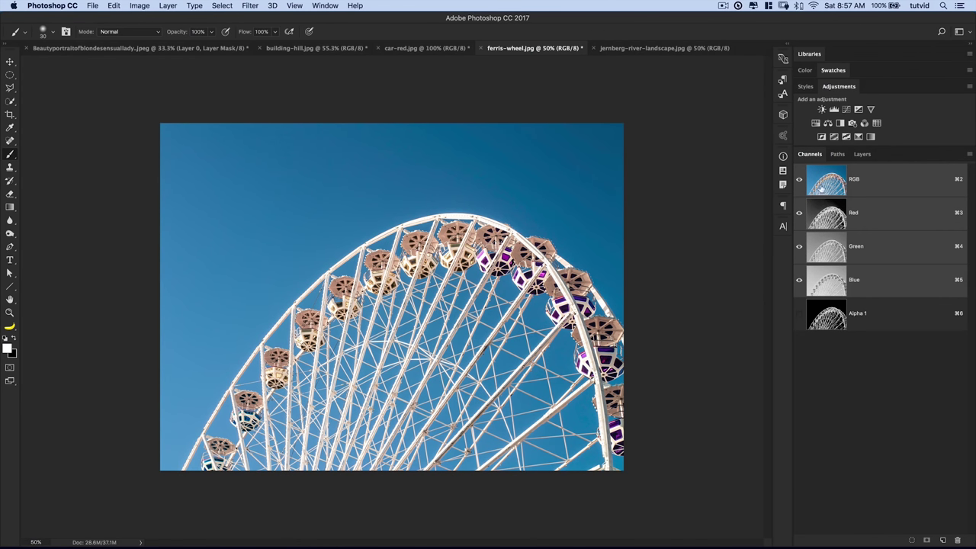
click(813, 321)
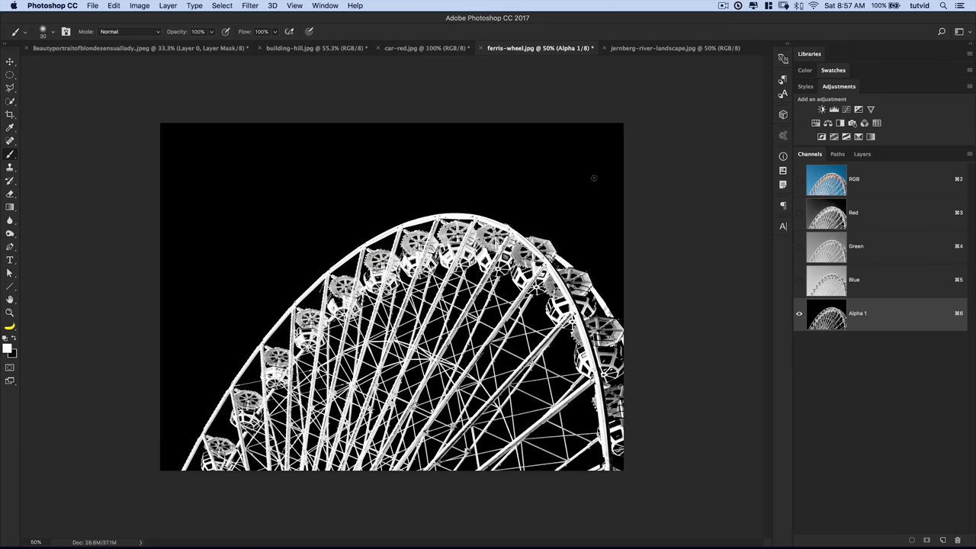
Apply Levels to Alpha 1 with white input at 150, then show the composite.
key(super+i)
drag(747, 262, 692, 270)
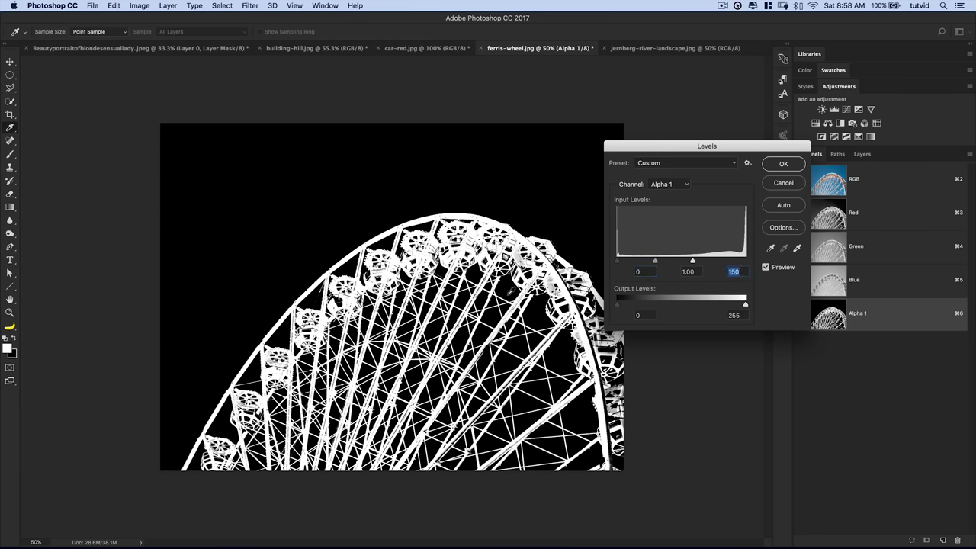
click(784, 164)
key(b)
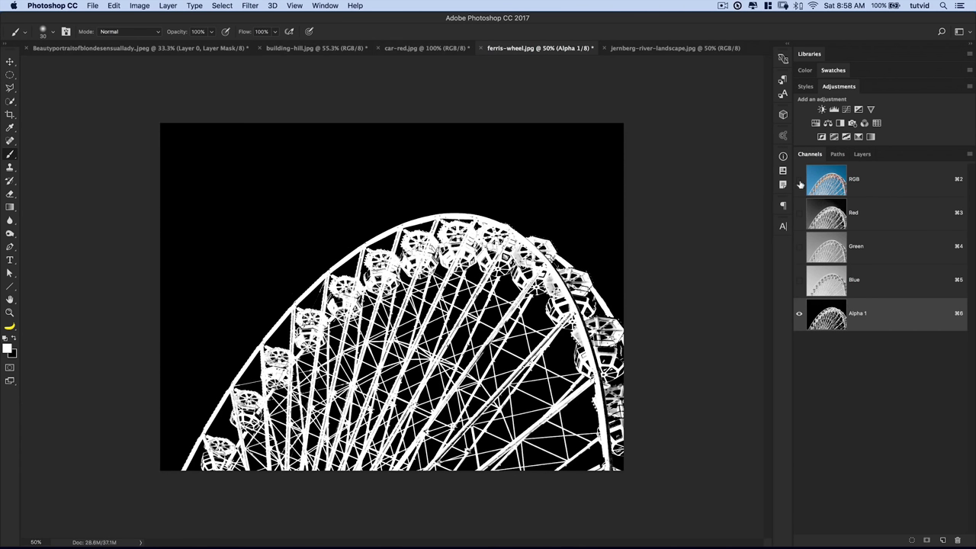
click(799, 179)
Hide Alpha 1 and load it as a selection via Select > Load Selection.
click(799, 314)
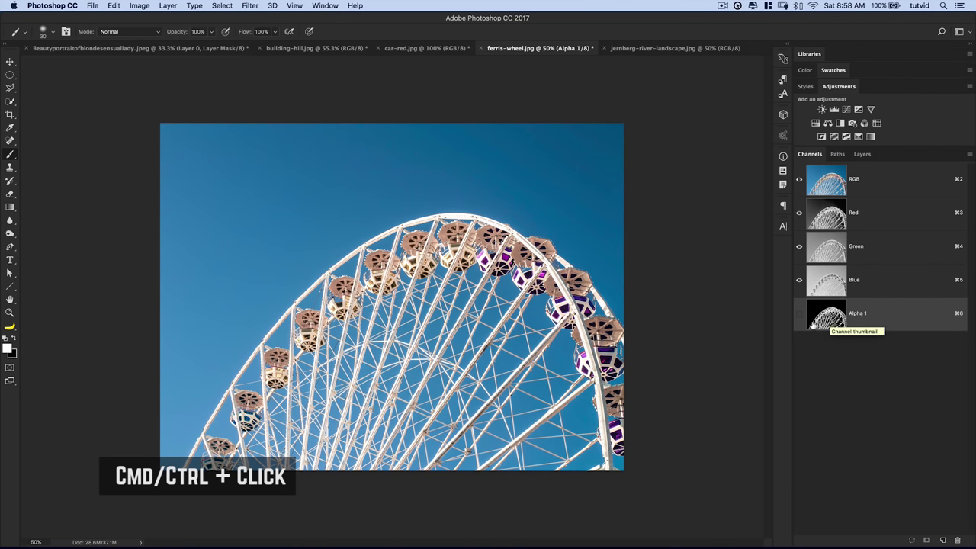
click(222, 5)
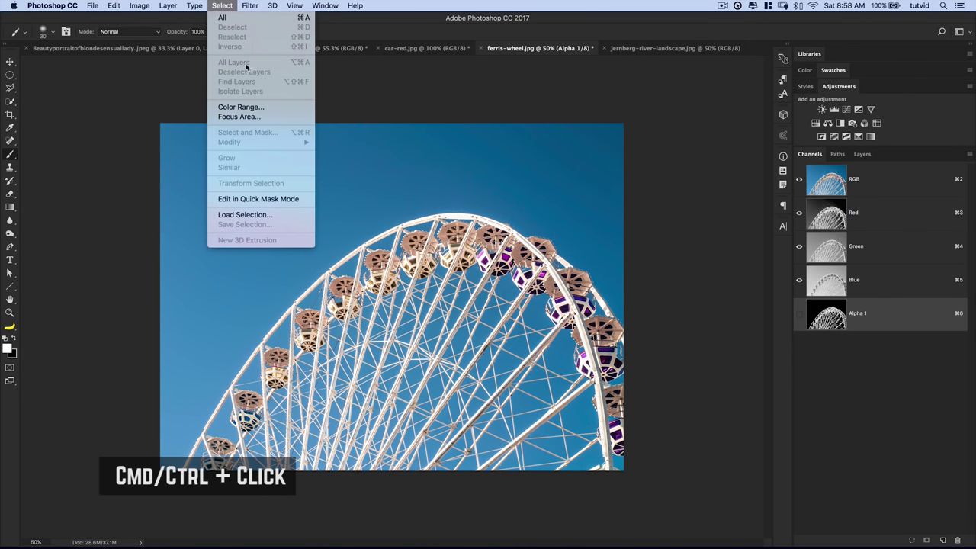
click(244, 215)
click(381, 226)
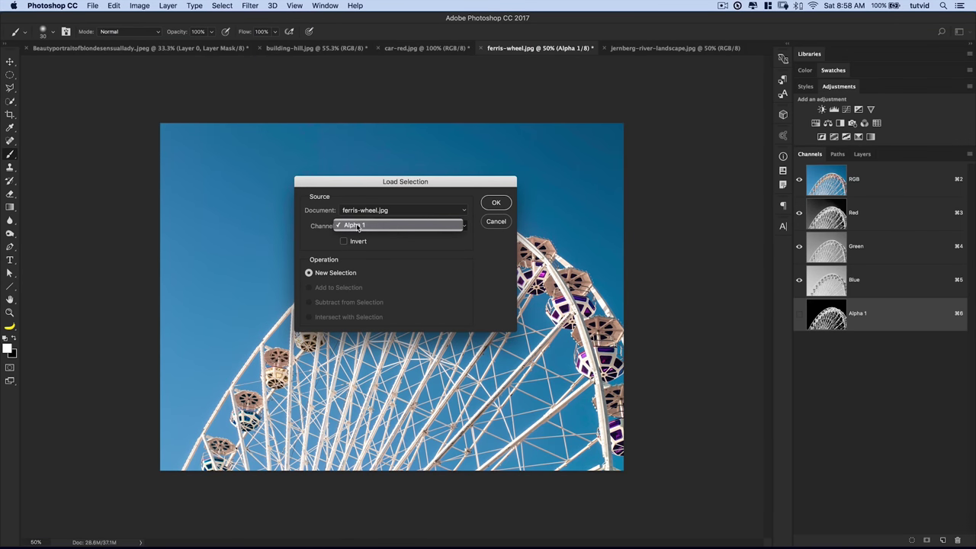
click(356, 226)
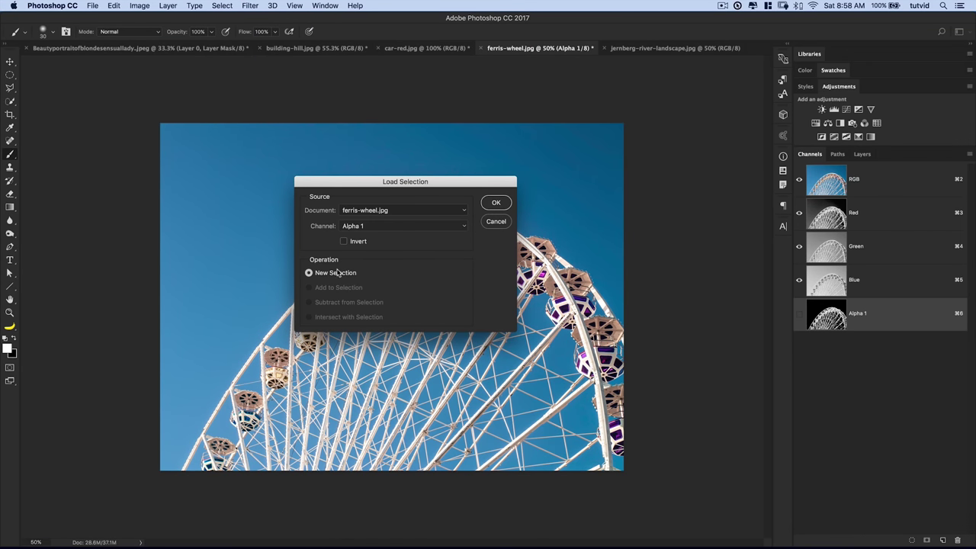
click(497, 204)
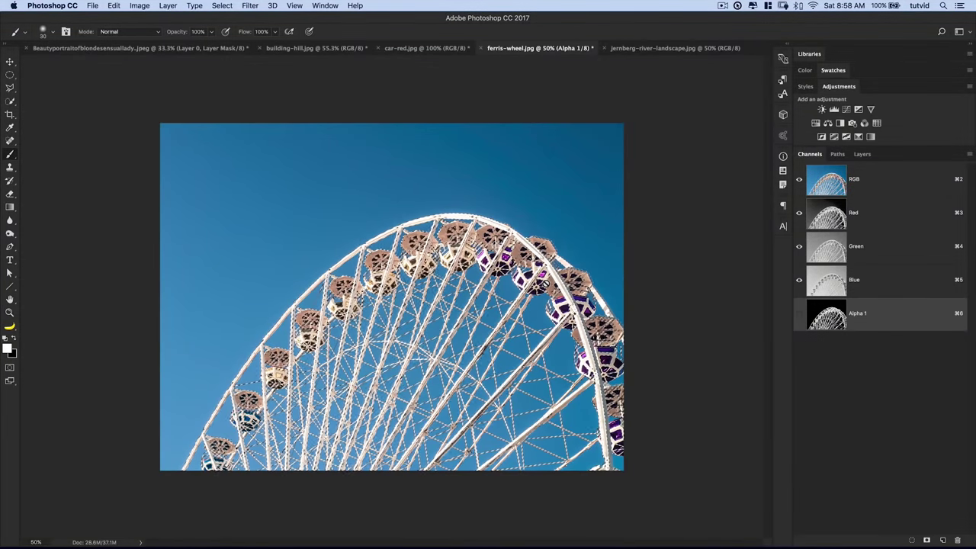
Return to the RGB channel and layers, and copy the selected wheel to a new layer.
click(864, 180)
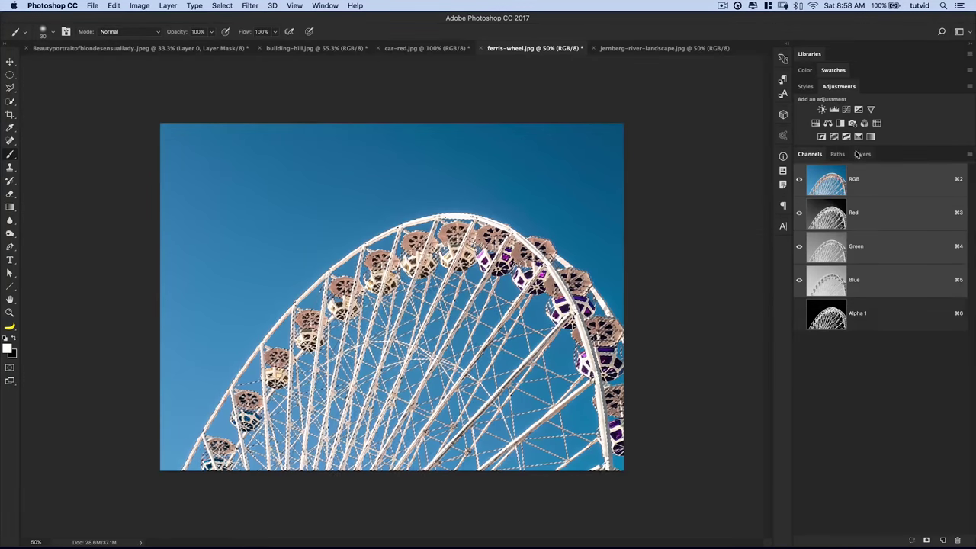
click(863, 154)
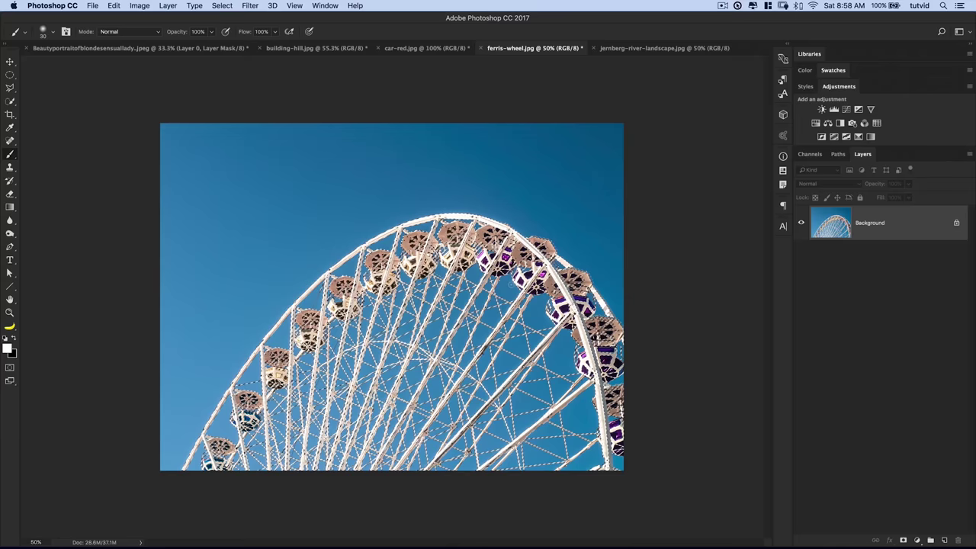
key(super+j)
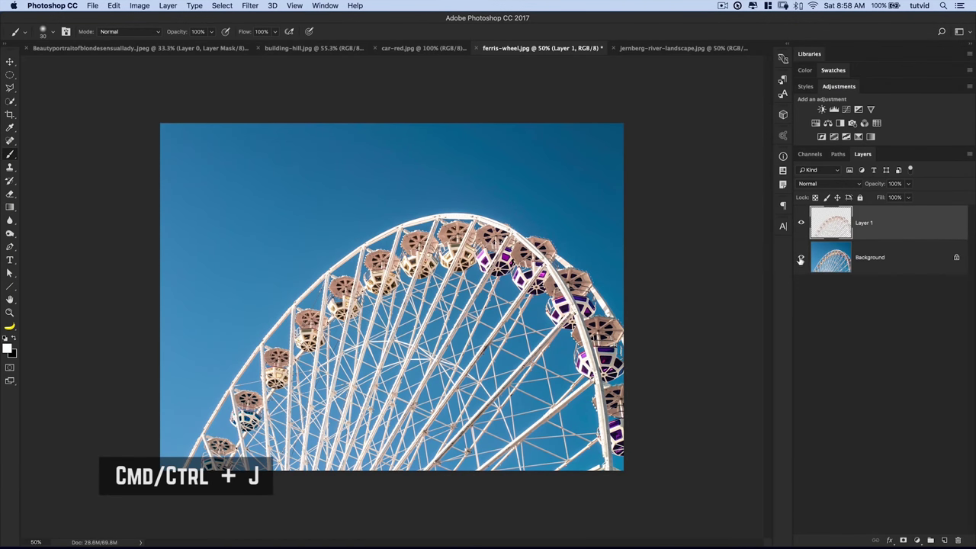
Check the cut-out wheel by toggling Background visibility, undo a trial mask, and leave both layers visible.
click(801, 258)
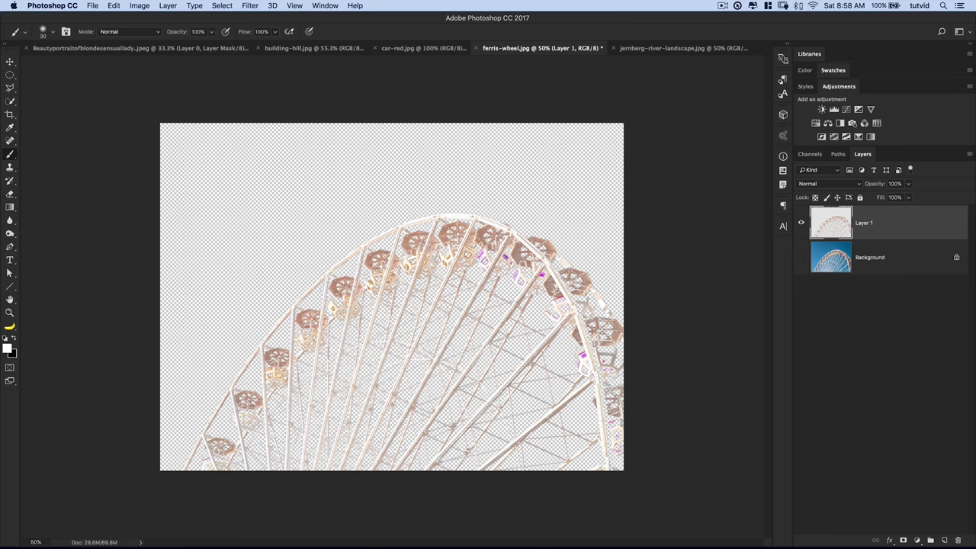
click(801, 257)
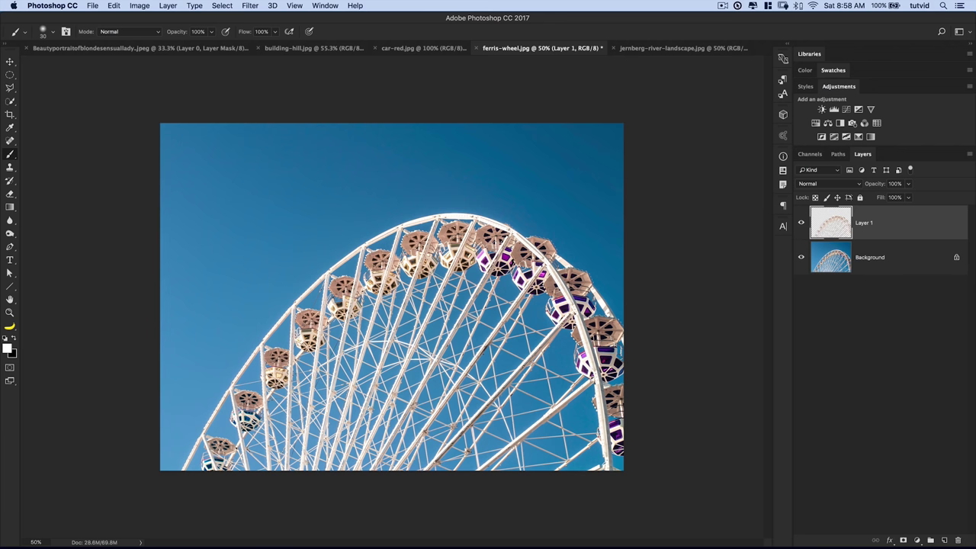
click(801, 257)
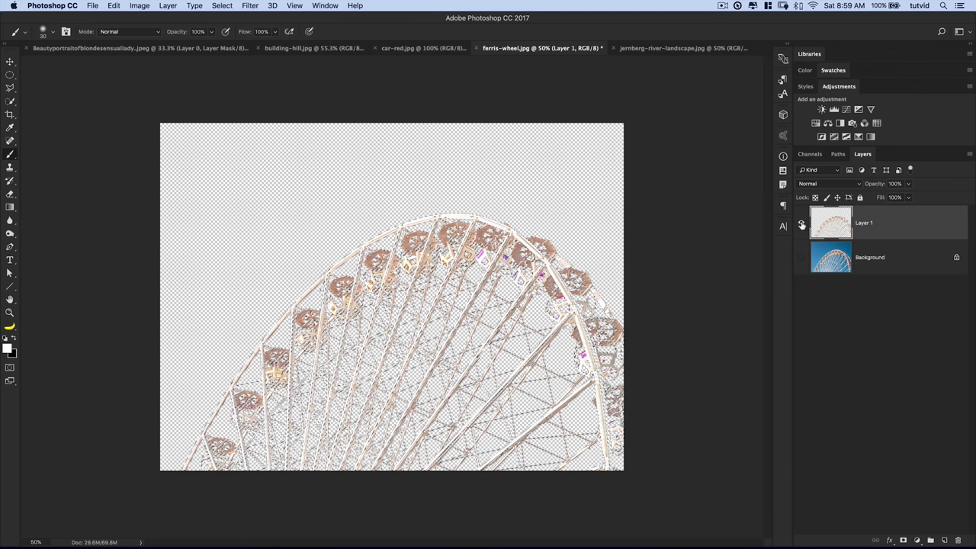
alt+click(801, 257)
click(839, 259)
key(F2)
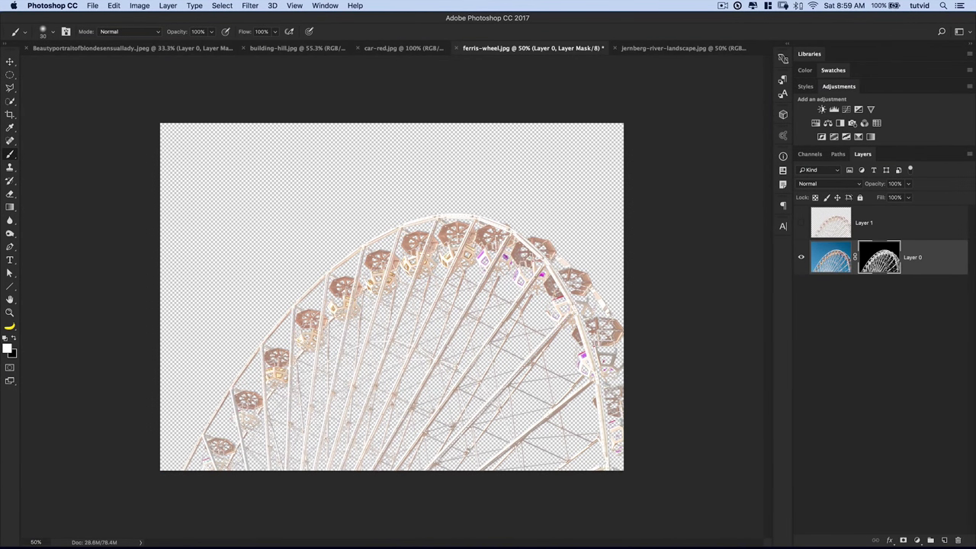
key(super+alt+z)
key(super+alt+z)
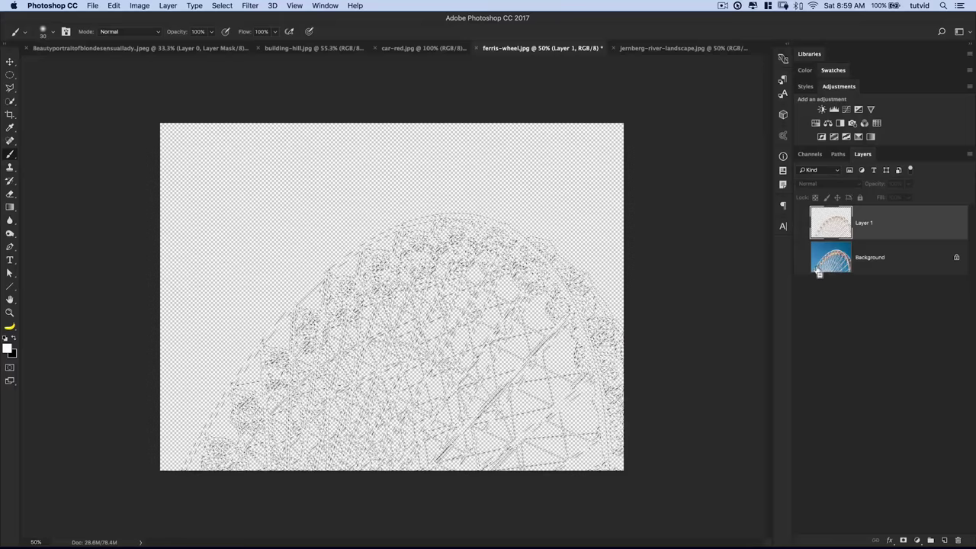
click(801, 257)
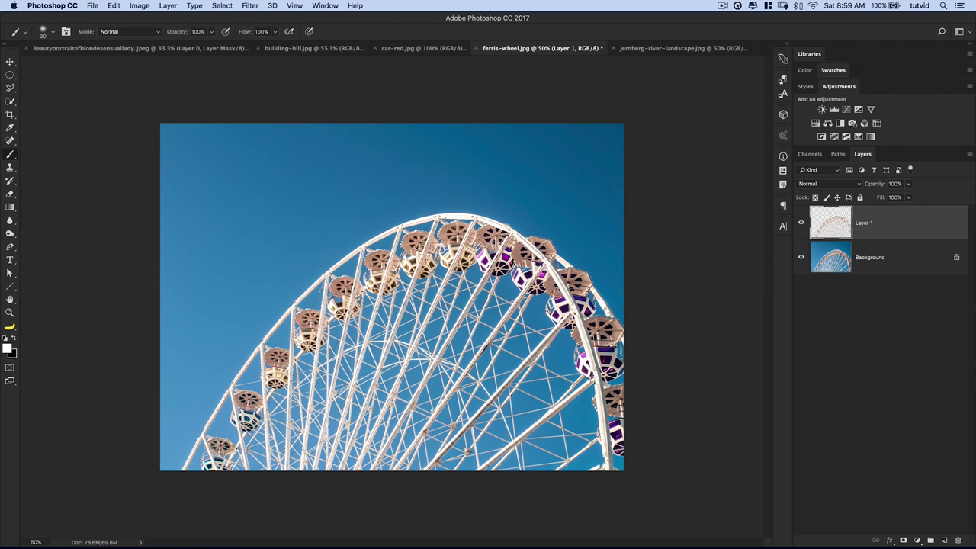
Switch to car-red.jpg, deselect the door-part-01 path, and zoom out to fit the photo.
click(424, 48)
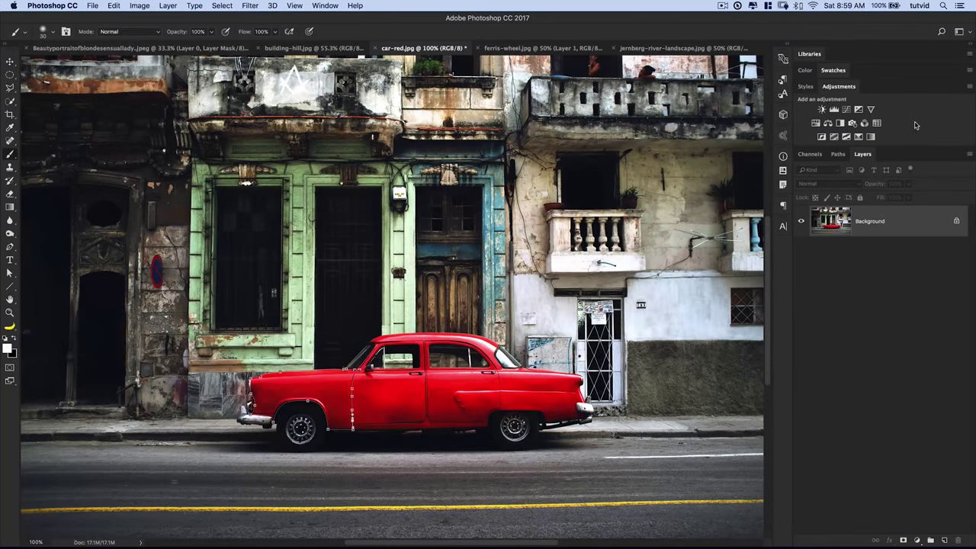
click(838, 154)
click(861, 277)
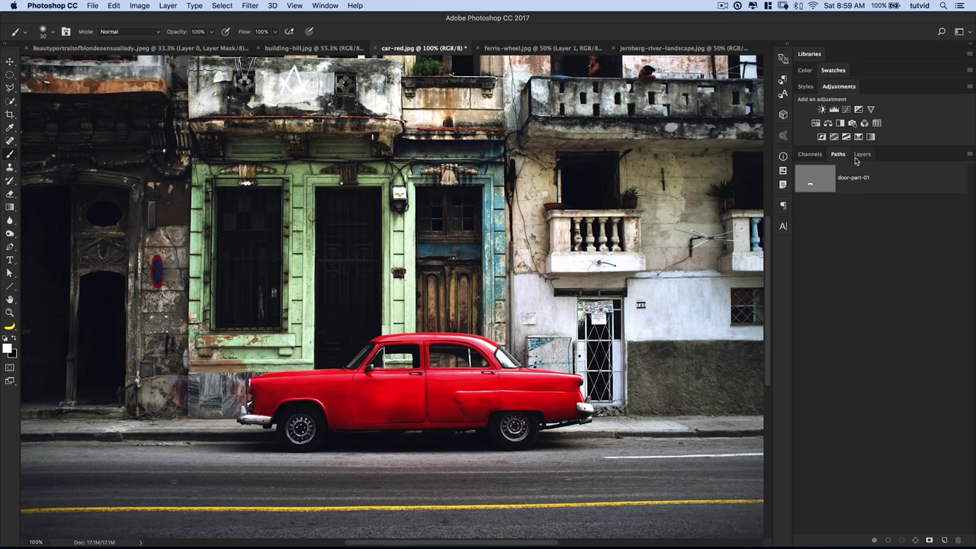
click(862, 155)
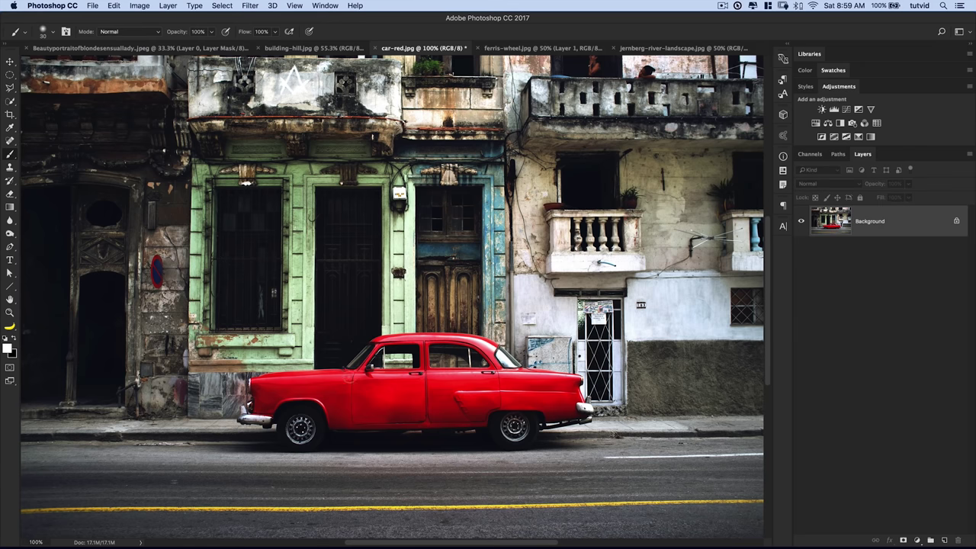
key(super+minus)
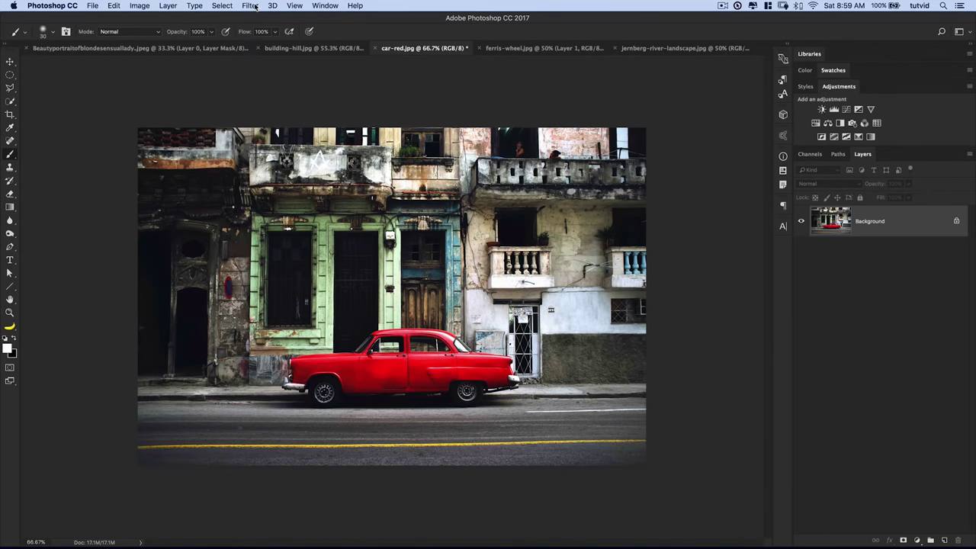
Select the yellow road line with Color Range set to Yellows, then deselect it.
click(222, 5)
key(Escape)
click(222, 5)
click(241, 107)
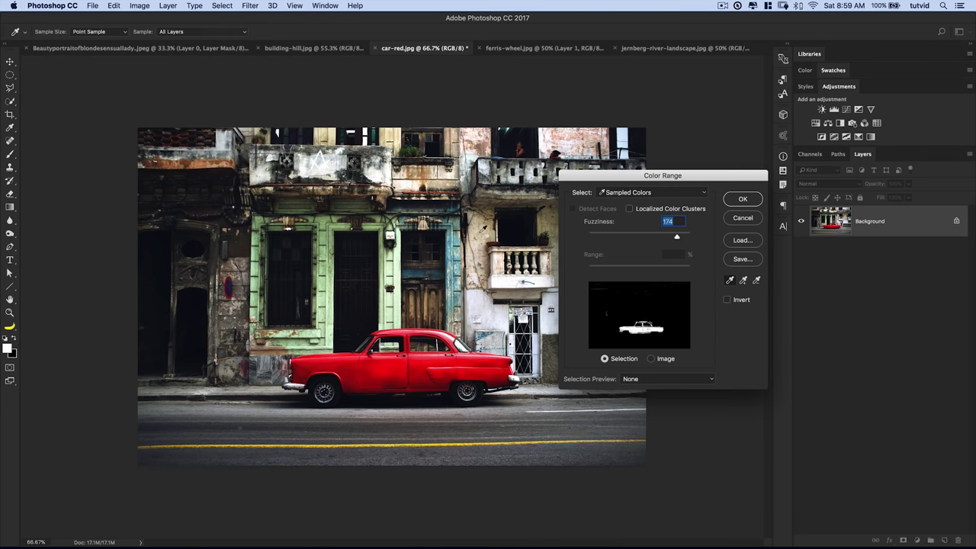
drag(712, 175, 648, 116)
click(614, 134)
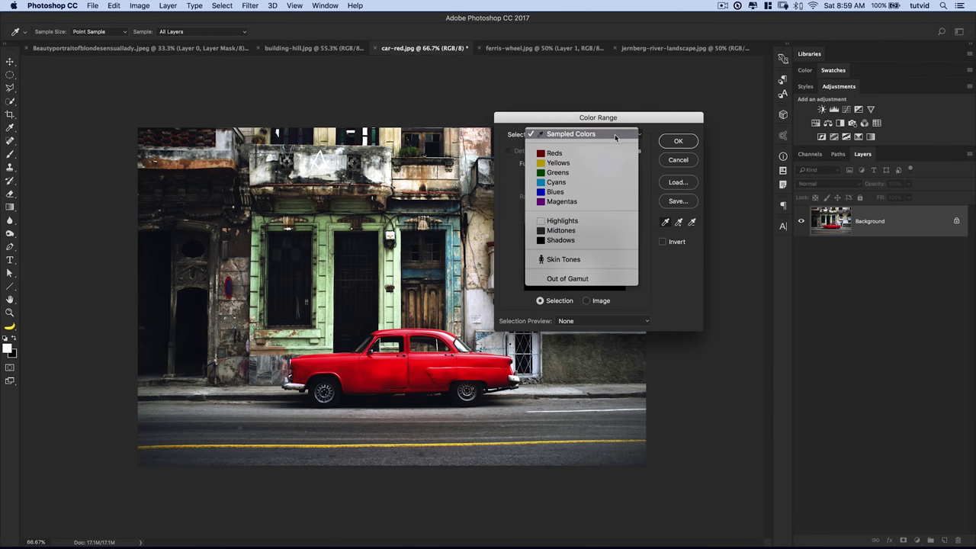
click(561, 164)
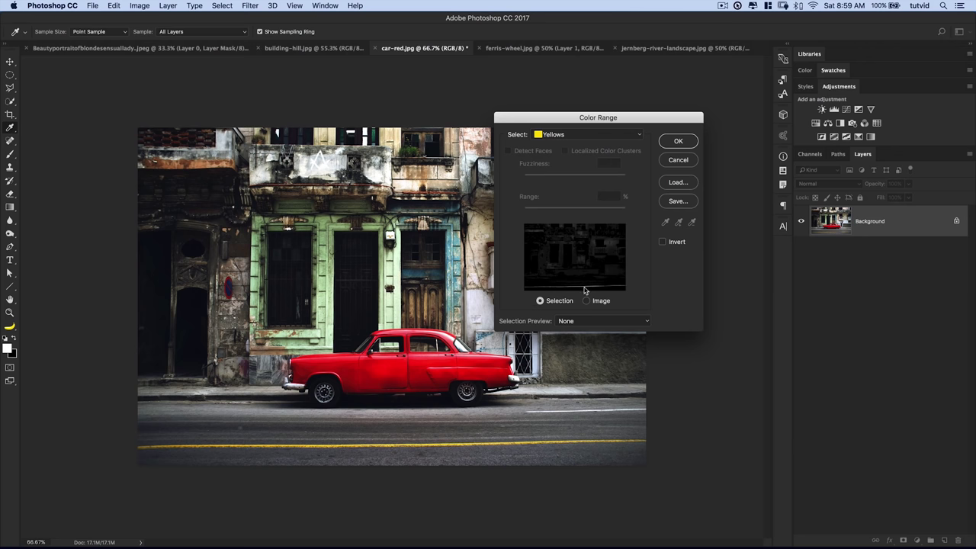
click(676, 142)
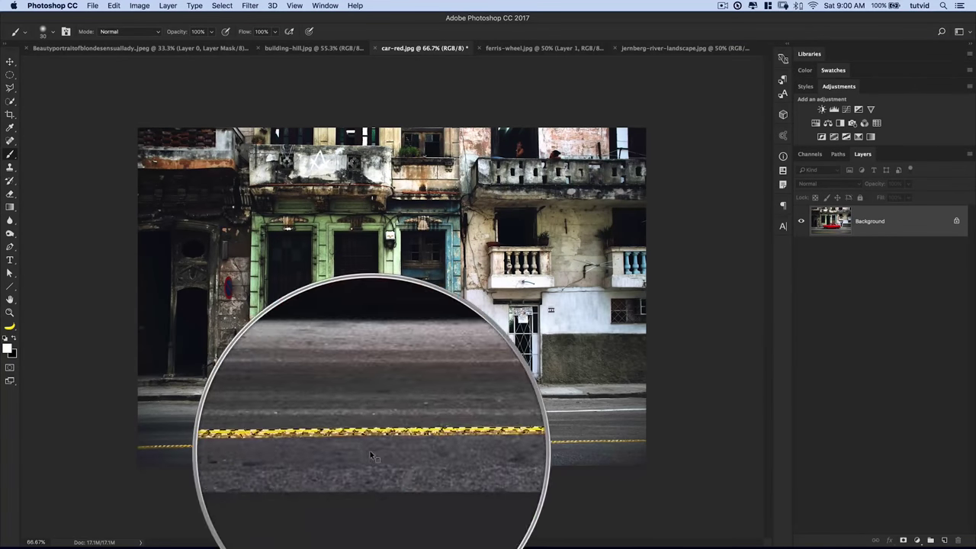
key(super+d)
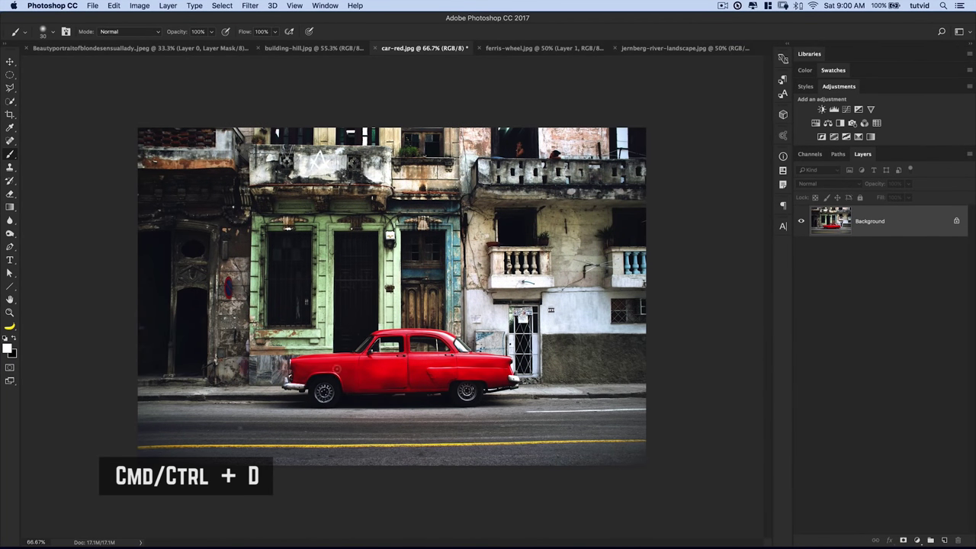
click(220, 5)
Open Color Range, try Reds, then switch back to Sampled Colors.
click(241, 107)
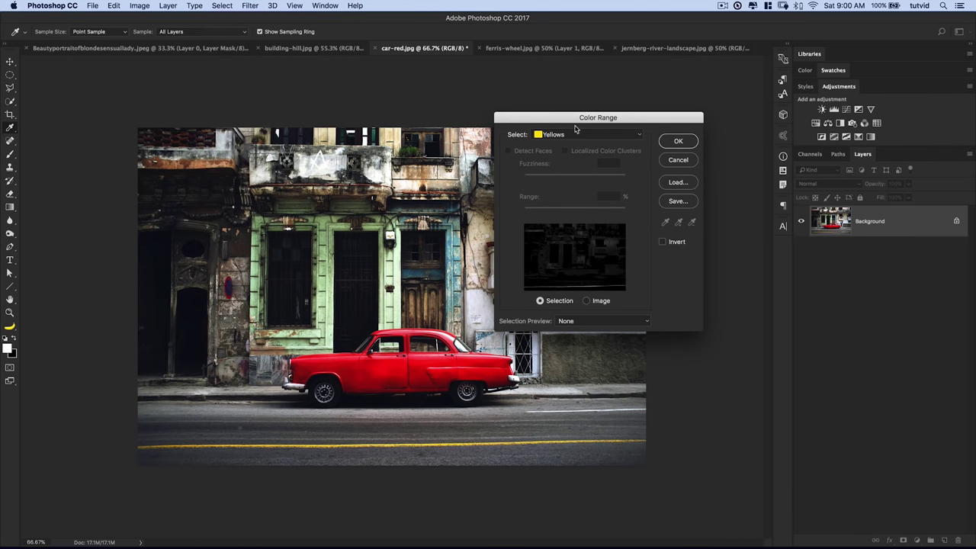
click(603, 134)
click(553, 131)
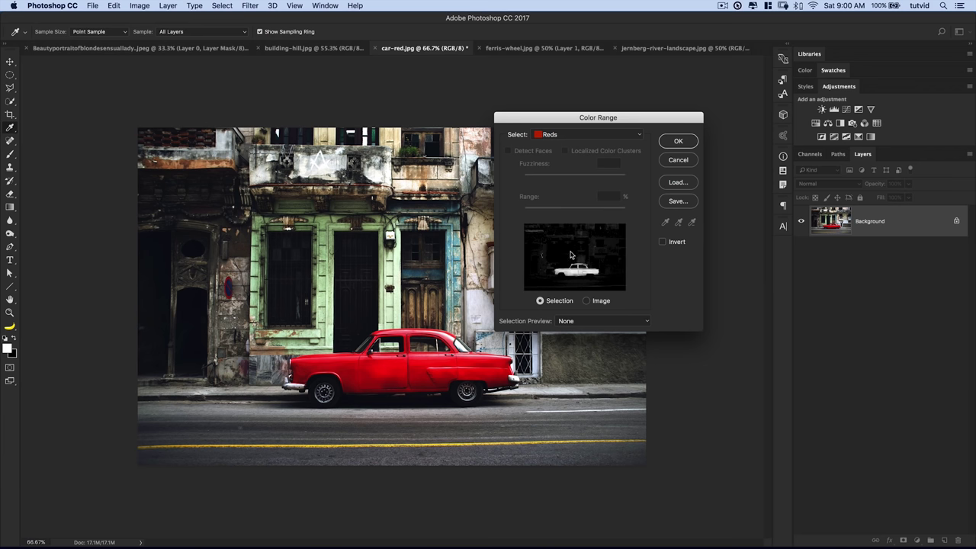
click(583, 134)
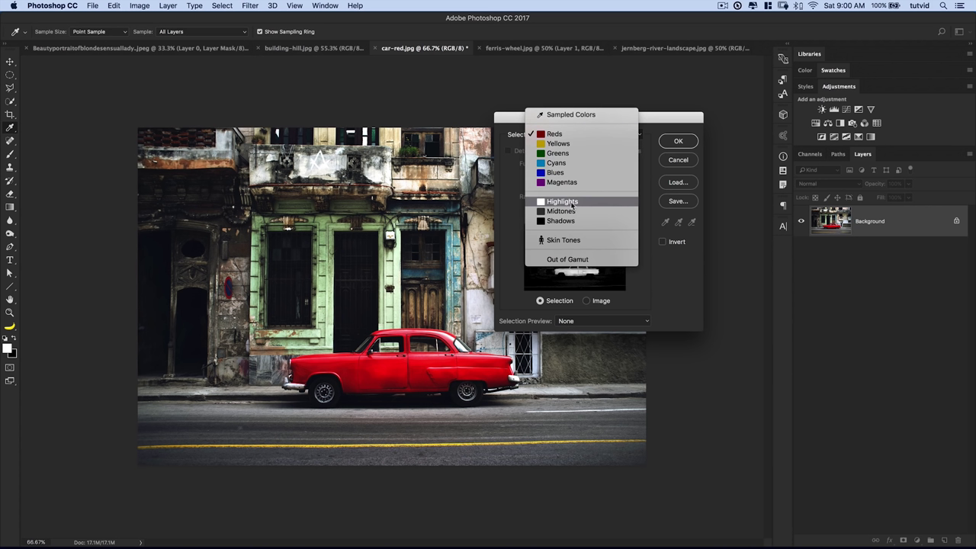
click(575, 115)
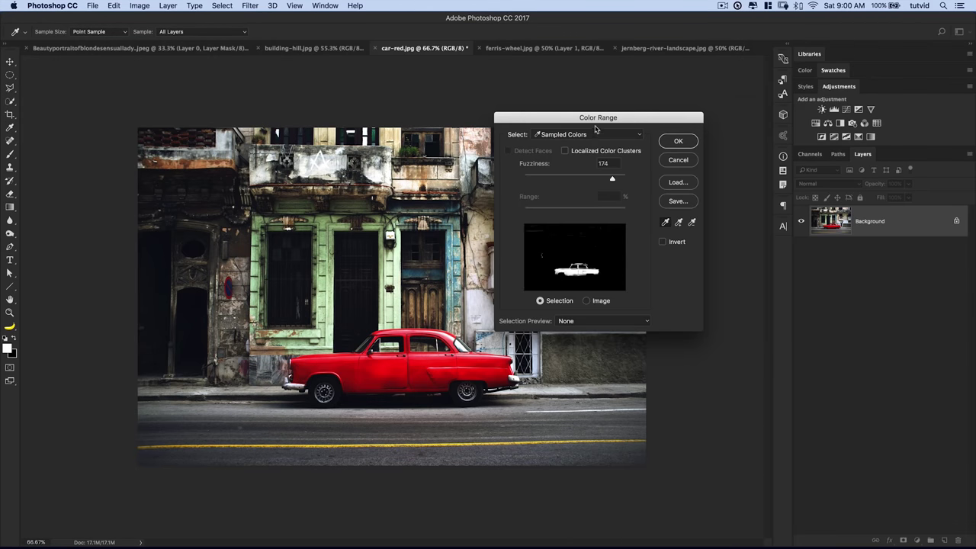
Sample the car body's reds in Color Range, adjust Fuzziness, and accept the car selection.
drag(600, 118, 688, 100)
click(682, 161)
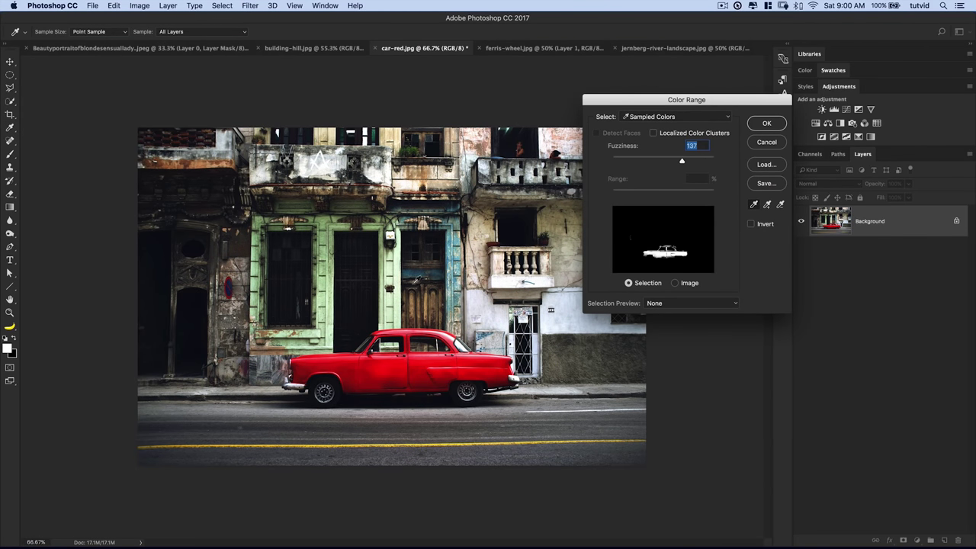
click(418, 293)
click(330, 370)
shift+click(343, 364)
shift+click(375, 363)
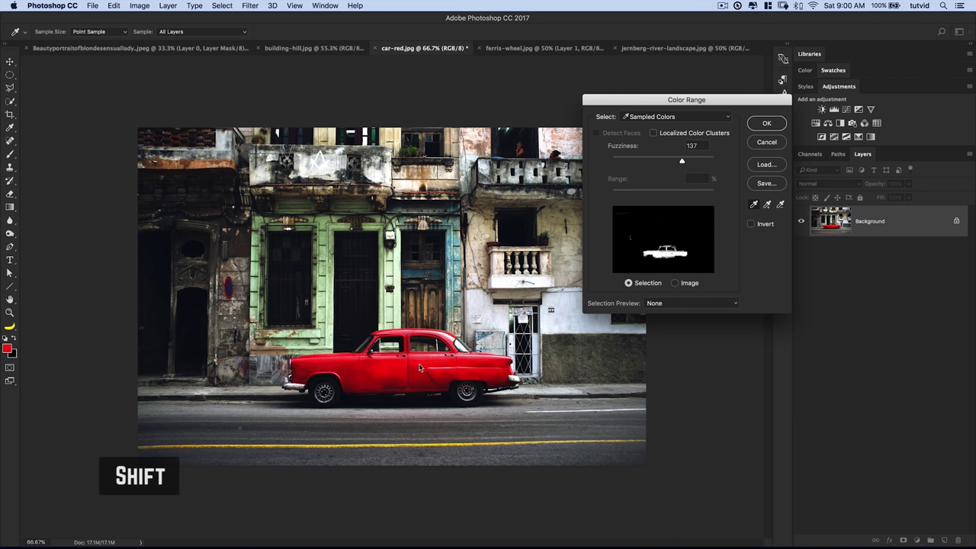
mouse_move(682, 161)
mouse_down()
mouse_move(650, 163)
mouse_move(689, 168)
mouse_up()
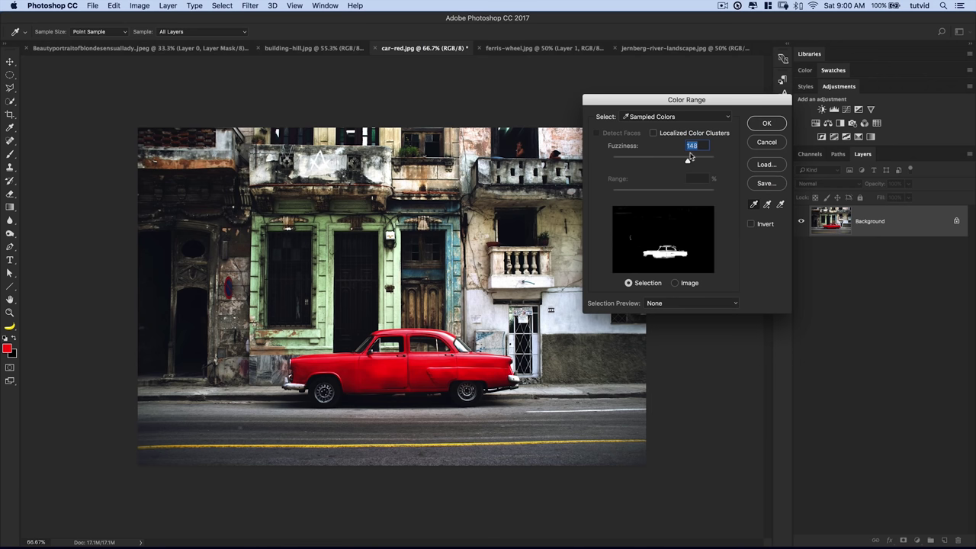
drag(714, 102, 689, 102)
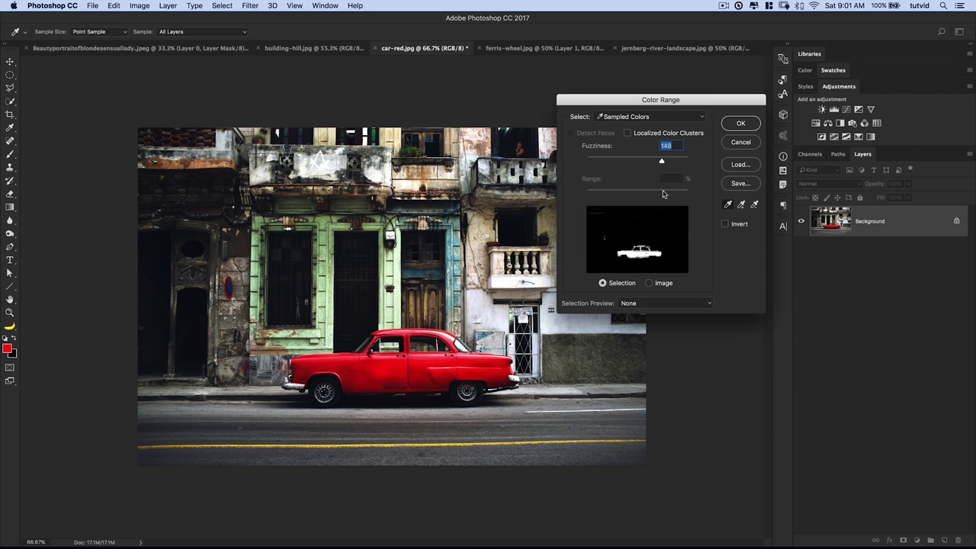
click(746, 127)
key(b)
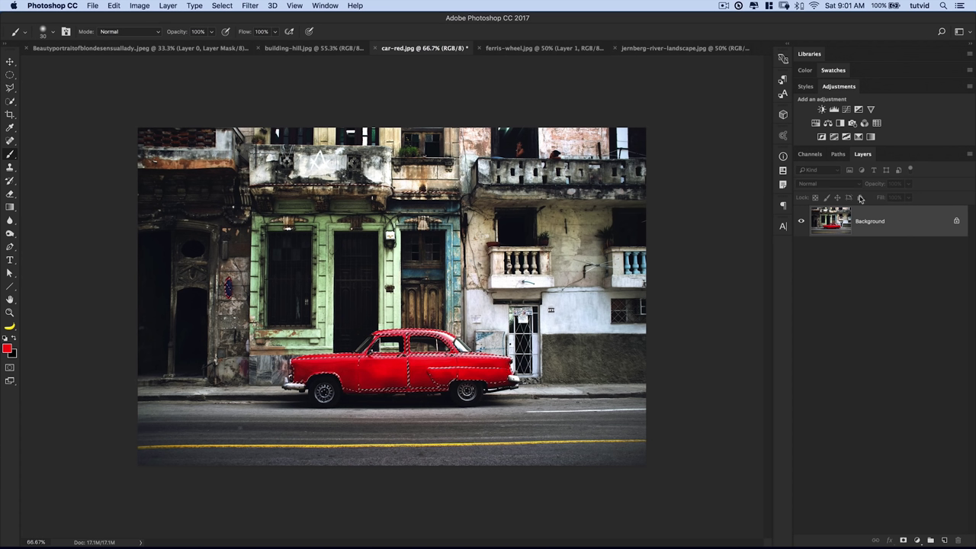
Add a car-masked Hue/Saturation layer with Hue -26, Saturation +58, Lightness -26, then reload the mask selection.
click(817, 126)
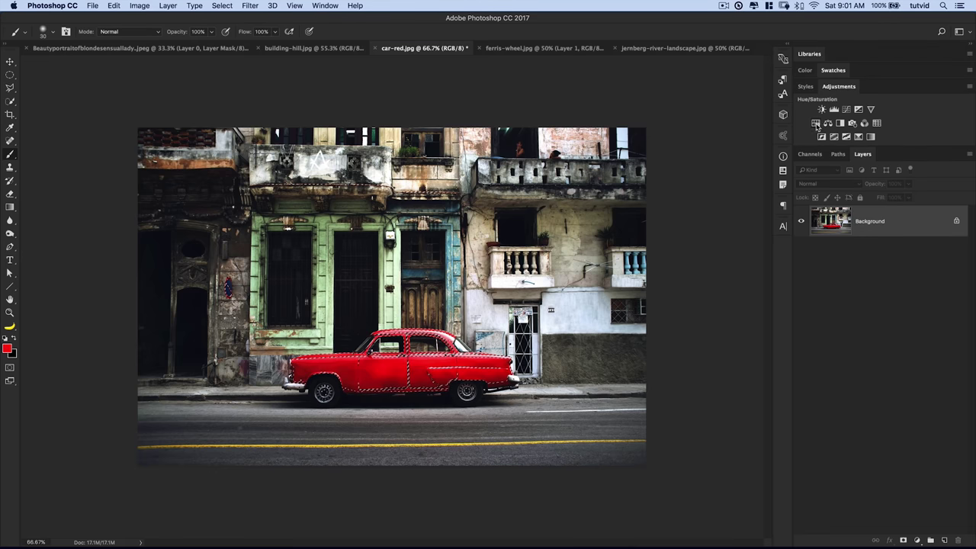
drag(814, 238, 733, 125)
drag(712, 202, 748, 221)
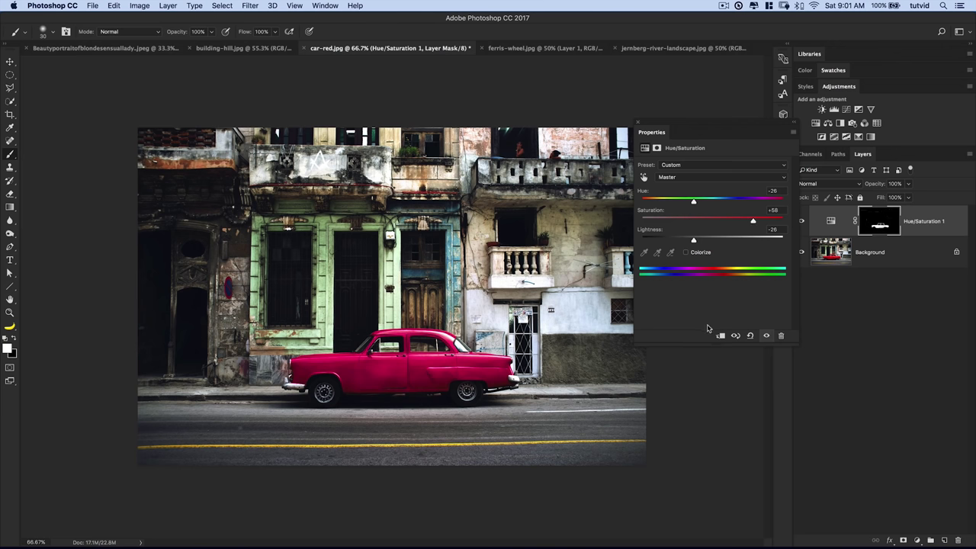
drag(657, 126, 782, 248)
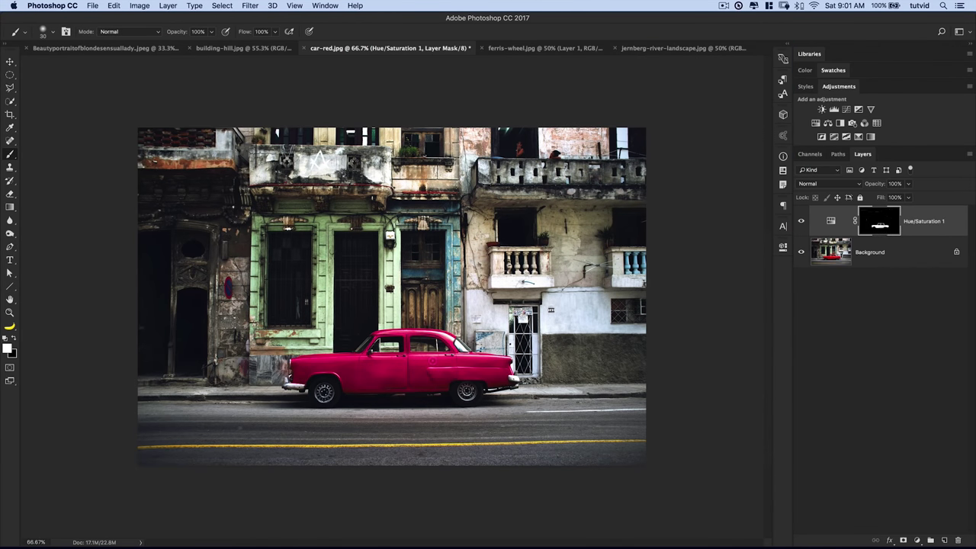
super+click(873, 221)
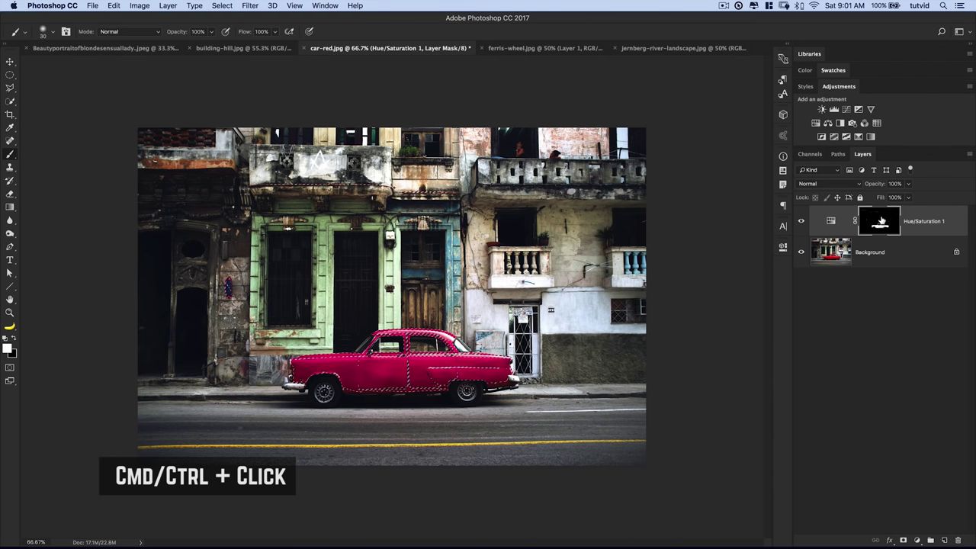
Copy the red car from Background to Layer 1, hide it, and reselect the visible Hue/Saturation layer.
click(801, 221)
click(870, 258)
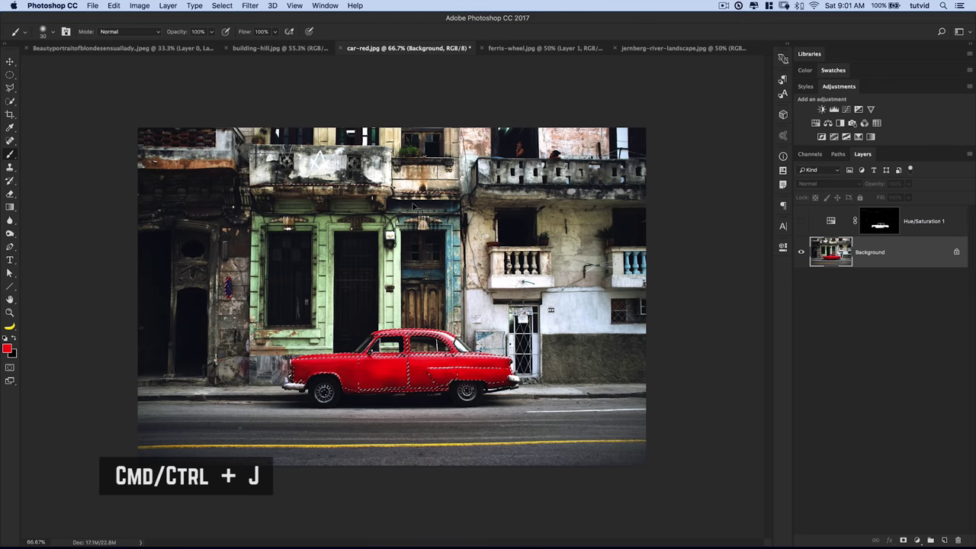
key(super+j)
click(801, 283)
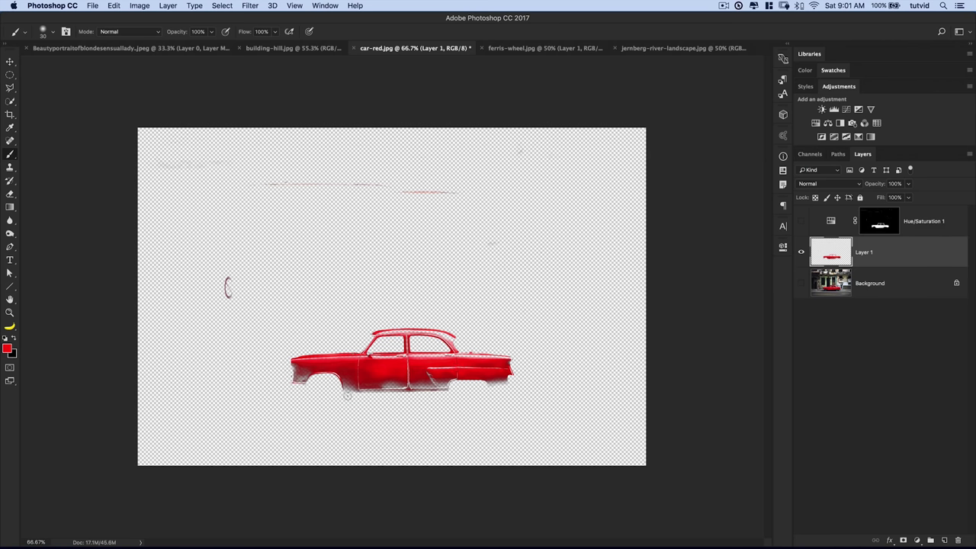
click(801, 283)
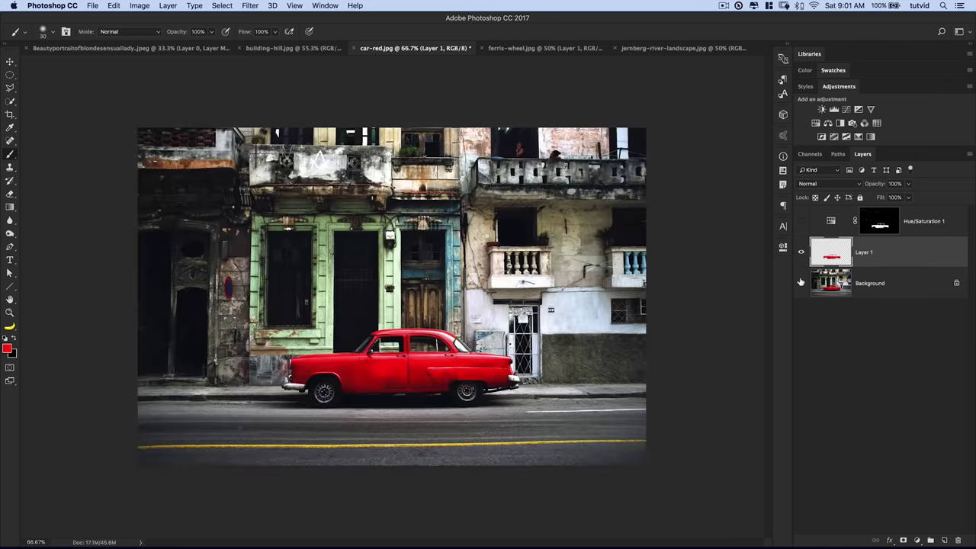
click(801, 251)
click(801, 221)
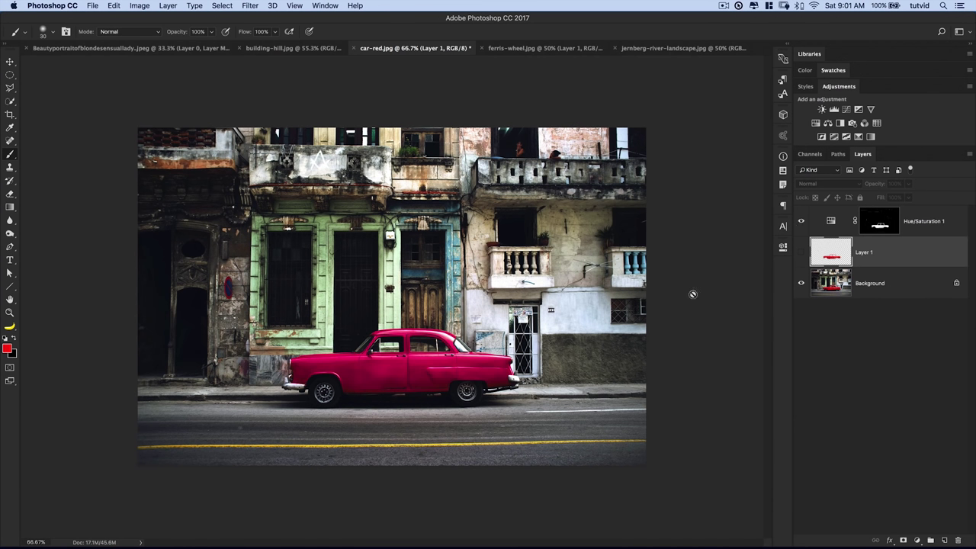
click(837, 225)
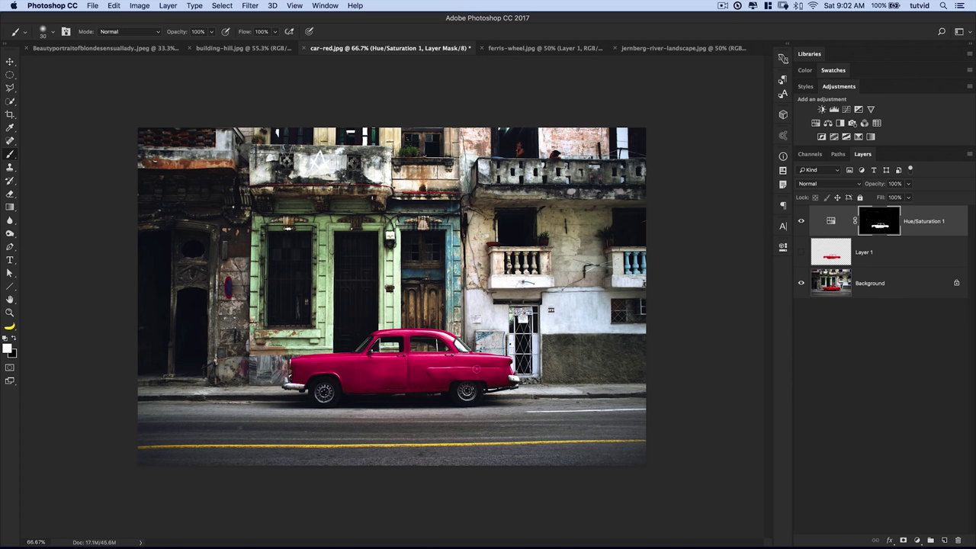
Preview the car's adjustment mask alone, then bring up the jernberg-river-landscape.jpg waterfall image.
alt+click(880, 223)
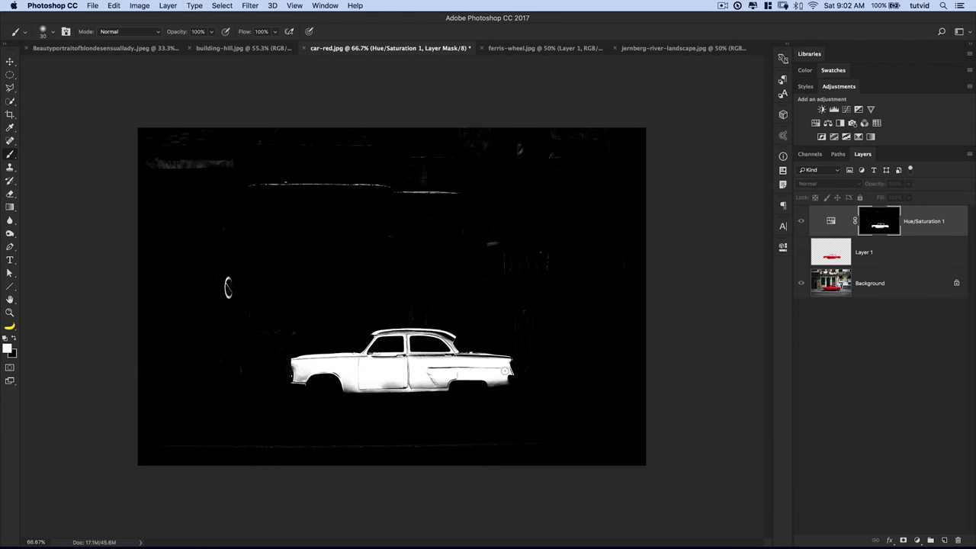
alt+click(879, 225)
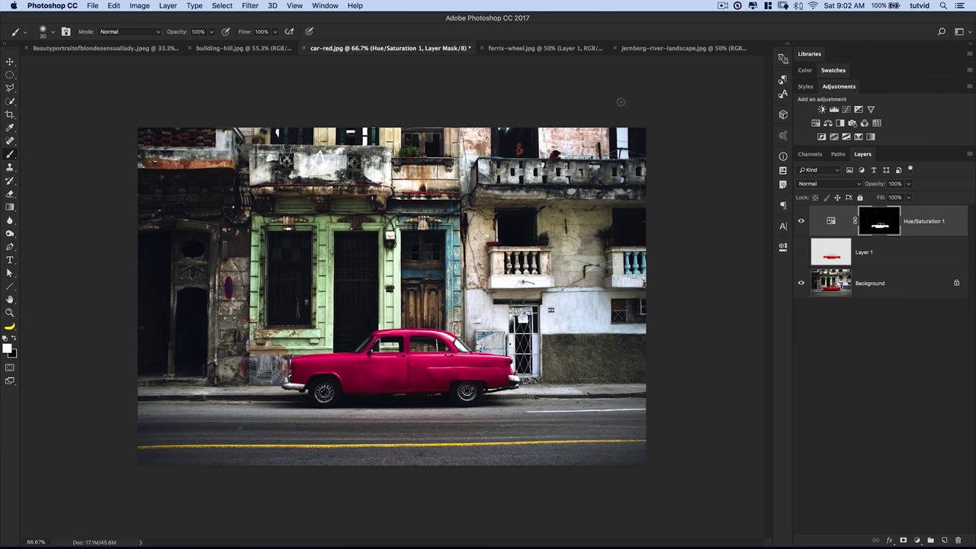
click(660, 49)
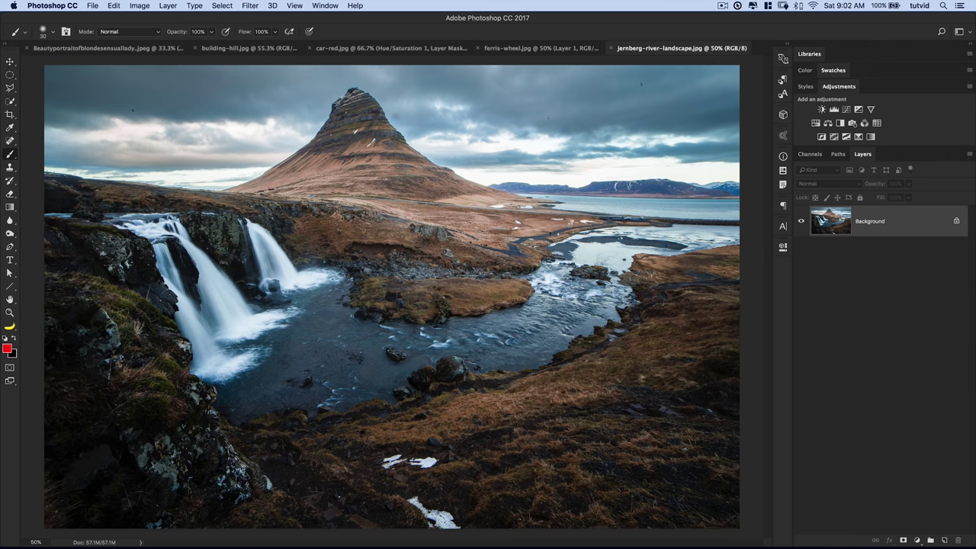
Set Quick Mask options to indicate Selected Areas with a red overlay at 85% opacity.
double_click(10, 369)
drag(326, 260, 244, 206)
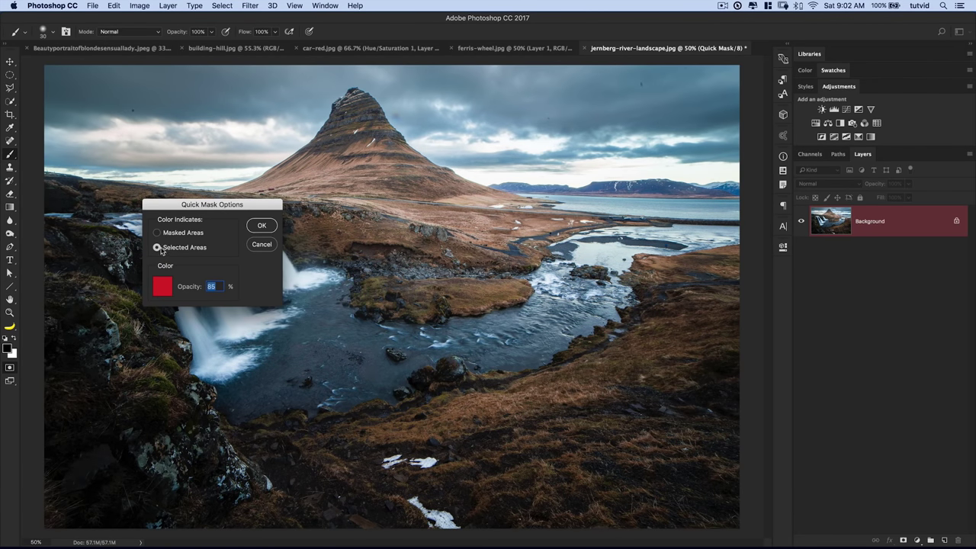
click(161, 251)
click(165, 286)
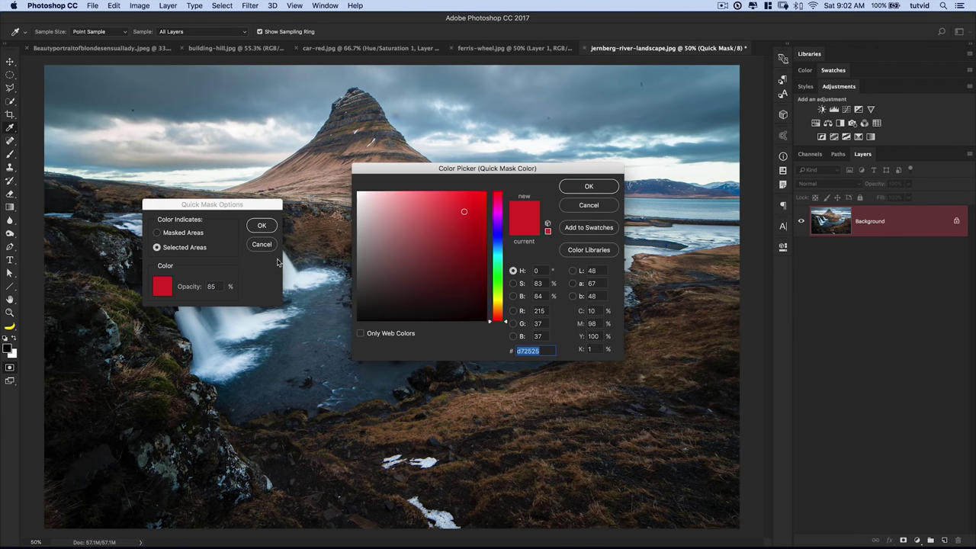
click(602, 190)
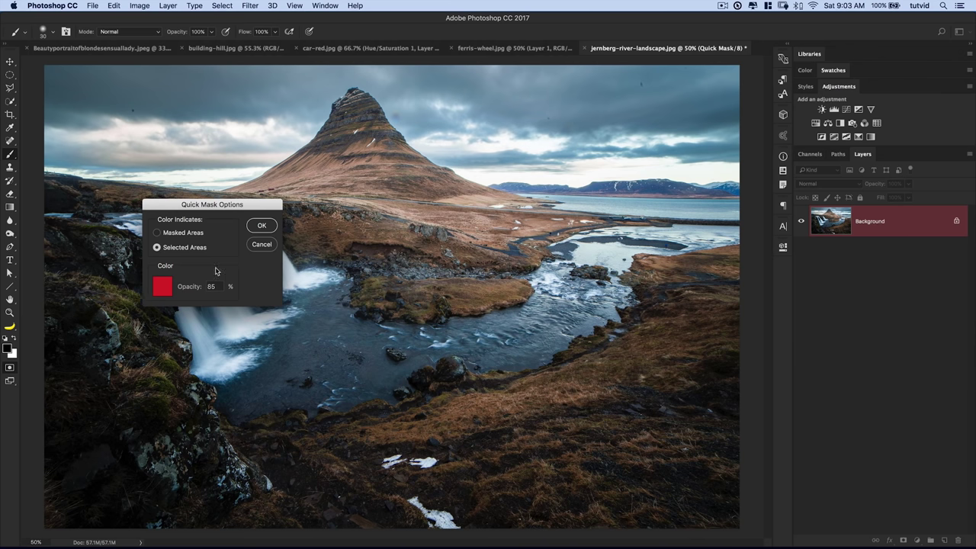
click(262, 226)
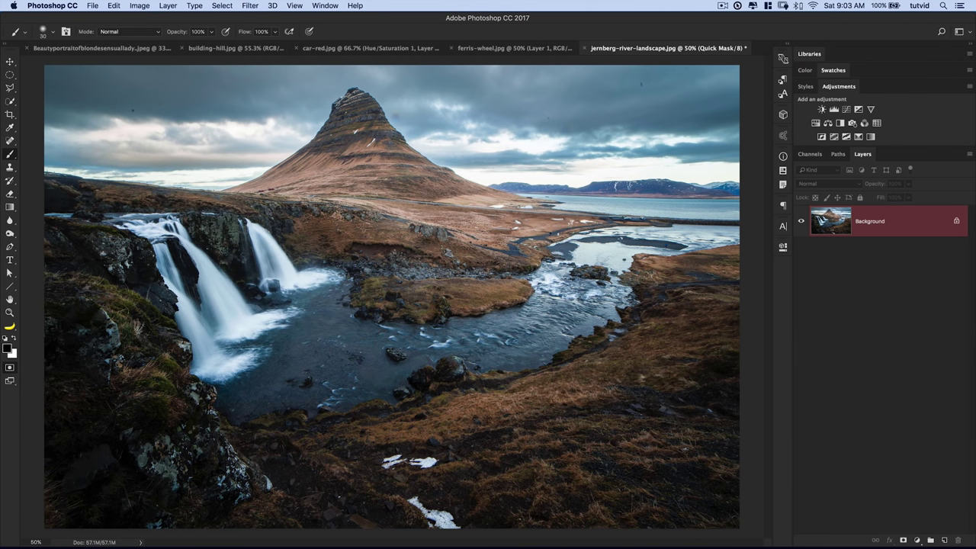
Enlarge the brush to 200 and paint Quick Mask over the waterfall base and pool.
key(bracketright)
key(bracketright)
key(bracketright)
key(bracketright)
key(bracketright)
key(bracketright)
key(bracketright)
key(bracketright)
key(bracketright)
key(bracketright)
mouse_move(220, 370)
mouse_down()
mouse_move(238, 402)
mouse_move(259, 396)
mouse_up()
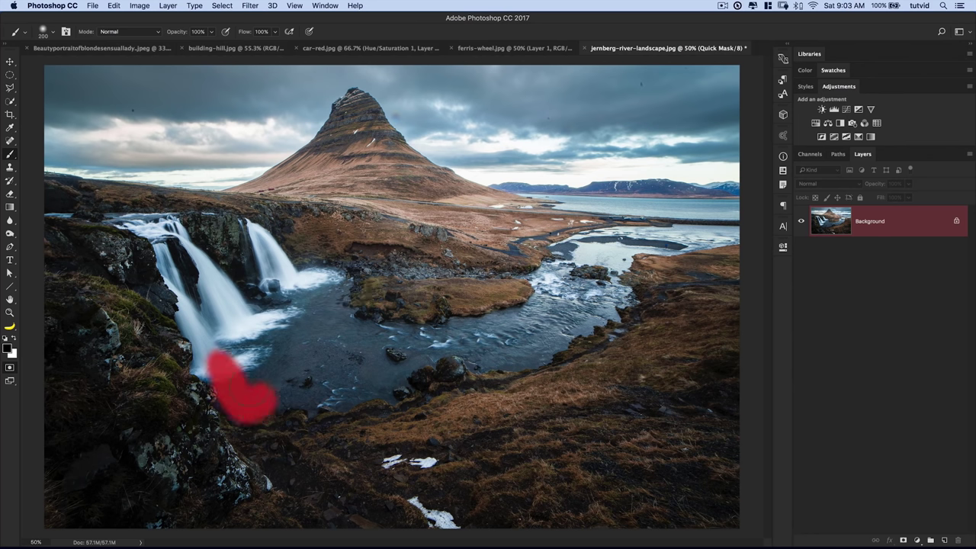
mouse_move(222, 363)
mouse_down()
mouse_move(264, 321)
mouse_move(309, 303)
mouse_up()
mouse_move(307, 293)
mouse_down()
mouse_move(327, 316)
mouse_move(317, 284)
mouse_move(338, 281)
mouse_move(344, 331)
mouse_move(407, 341)
mouse_move(321, 332)
mouse_move(334, 331)
mouse_move(272, 401)
mouse_move(327, 402)
mouse_move(385, 386)
mouse_move(333, 357)
mouse_move(405, 370)
mouse_move(425, 363)
mouse_move(379, 351)
mouse_move(517, 321)
mouse_move(548, 304)
mouse_move(451, 349)
mouse_move(525, 357)
mouse_move(514, 359)
mouse_move(607, 311)
mouse_move(609, 298)
mouse_move(545, 297)
mouse_move(560, 279)
mouse_move(545, 280)
mouse_move(594, 293)
mouse_move(618, 287)
mouse_move(602, 322)
mouse_up()
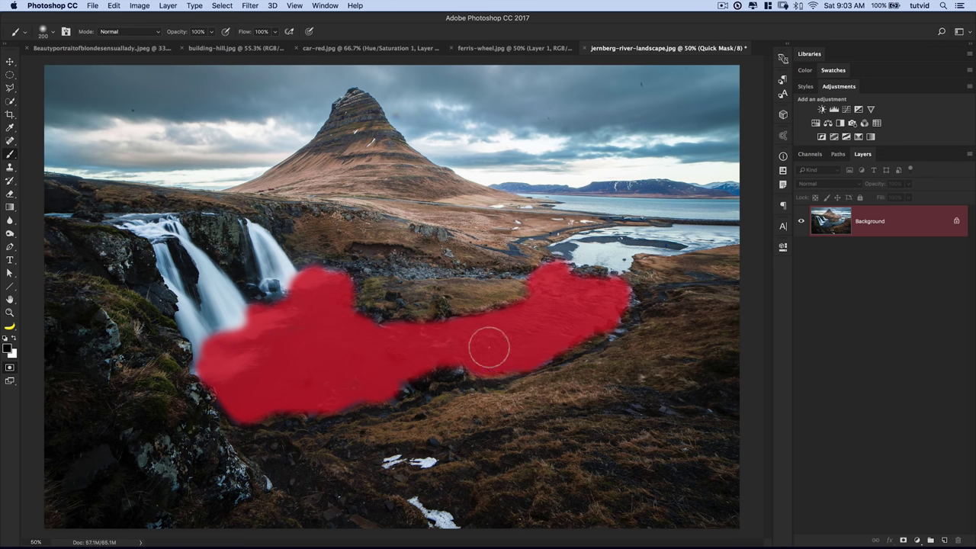
Exit Quick Mask to turn the painted pool into a live selection.
key(q)
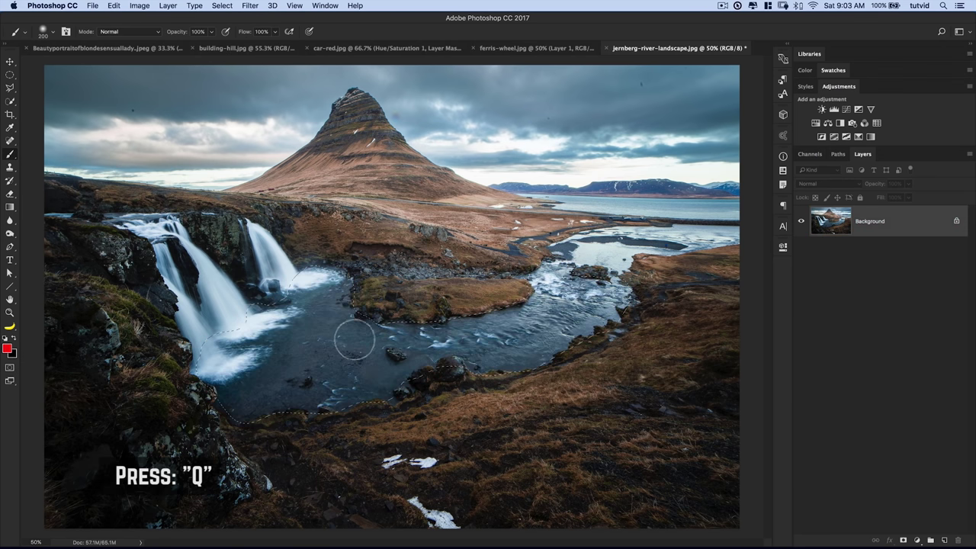
click(10, 379)
click(10, 379)
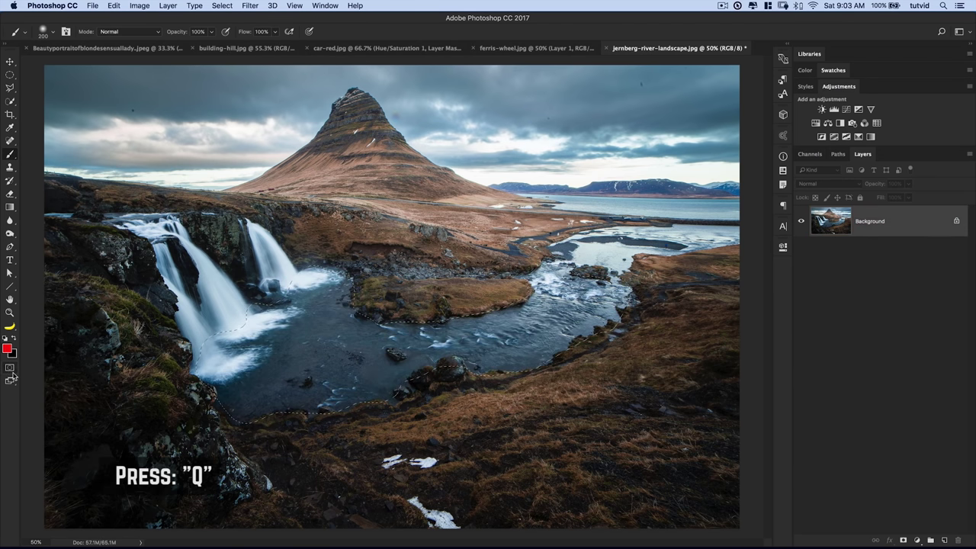
click(10, 379)
click(10, 379)
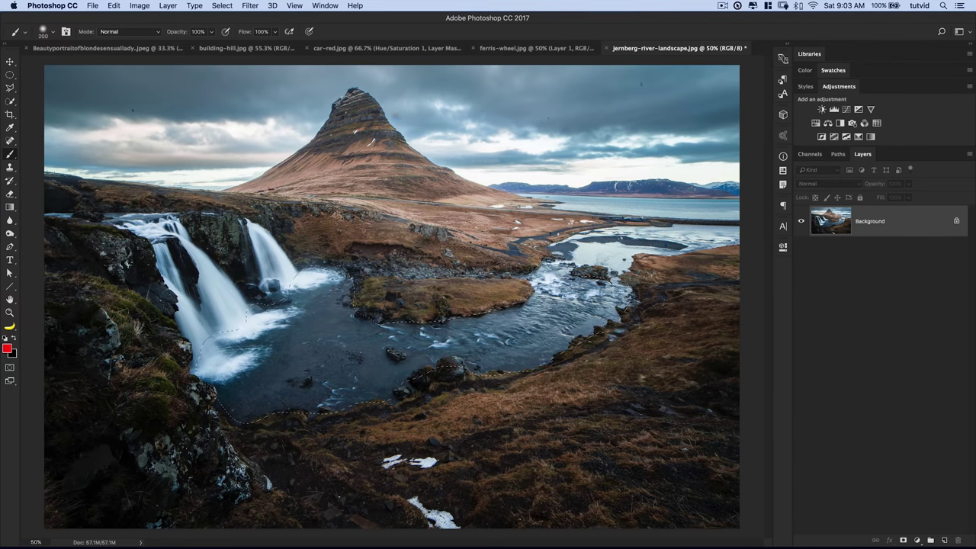
Add a Color Balance layer: midtones Cyan -55, Magenta -15, Blue -28, shadows -47.
click(830, 123)
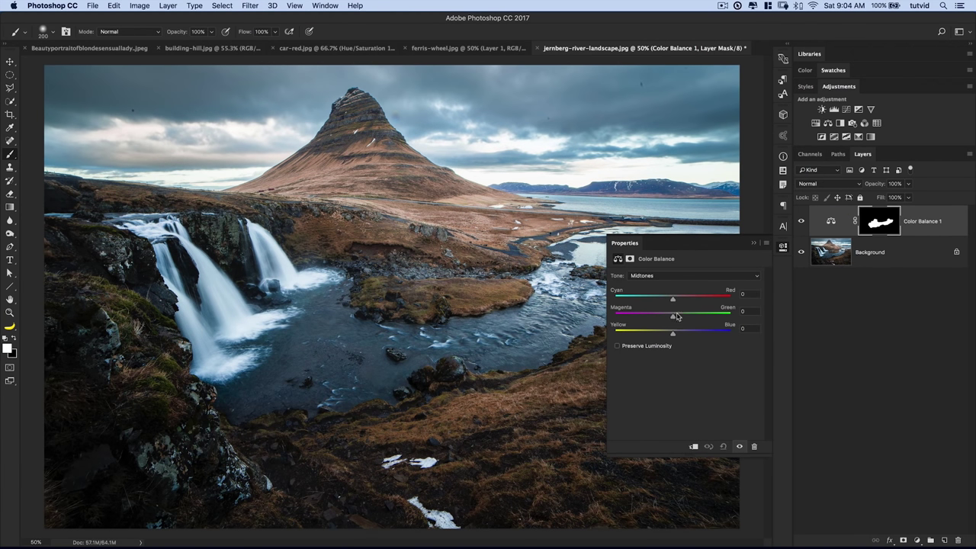
drag(674, 301, 643, 303)
mouse_move(676, 337)
mouse_down()
mouse_move(699, 333)
mouse_move(648, 337)
mouse_move(671, 320)
mouse_up()
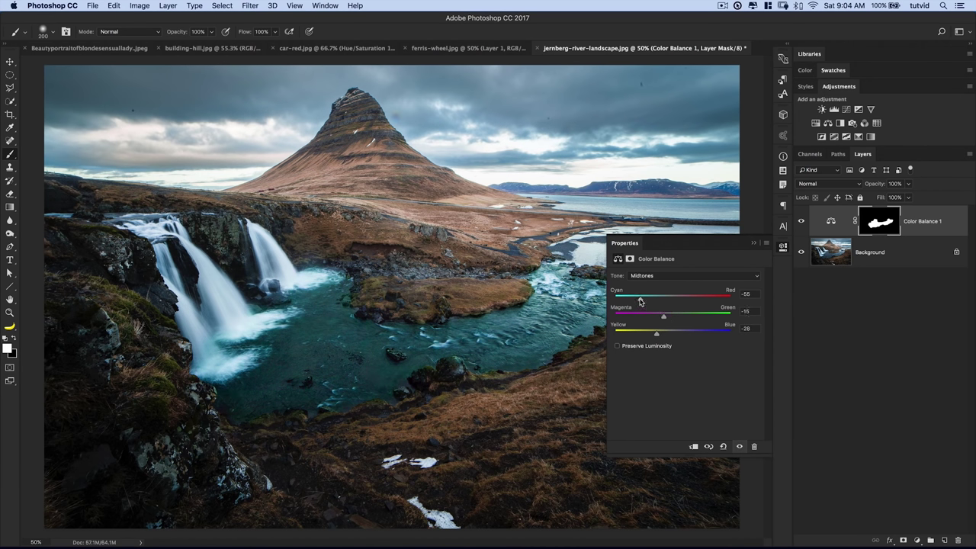
click(656, 276)
click(647, 266)
click(783, 247)
Toggle the Color Balance 1 layer's visibility to compare the teal water before and after.
click(802, 222)
click(802, 222)
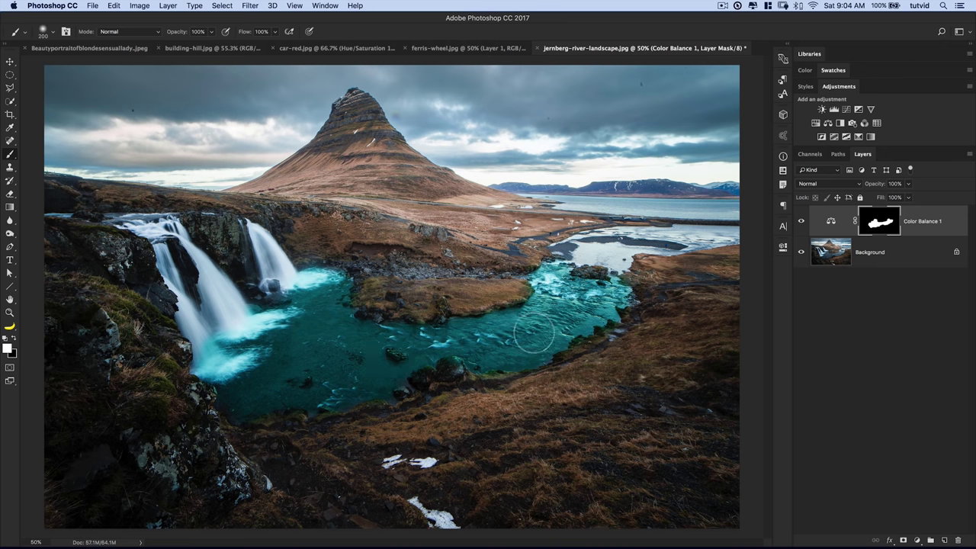
click(802, 222)
click(801, 222)
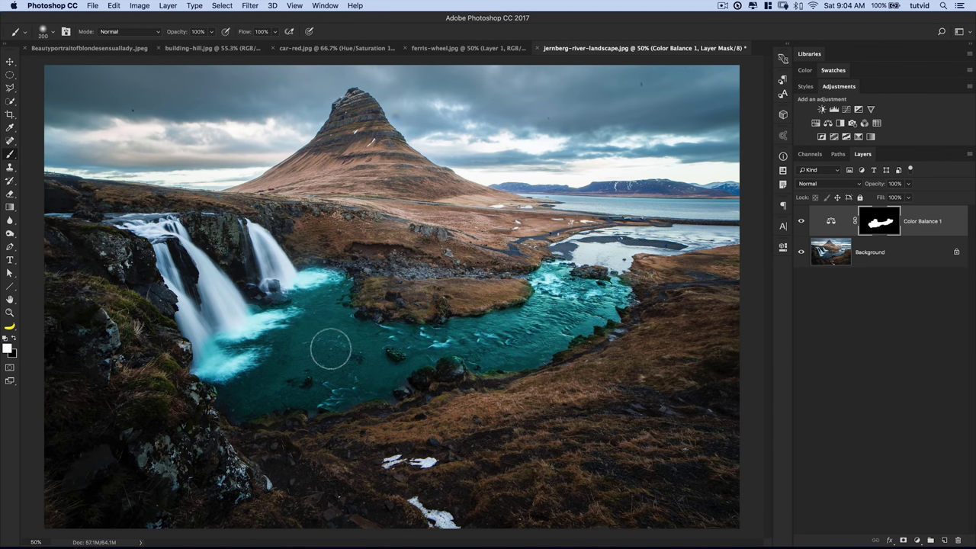
Switch to the curly-haired woman portrait and view its Channels panel.
click(109, 48)
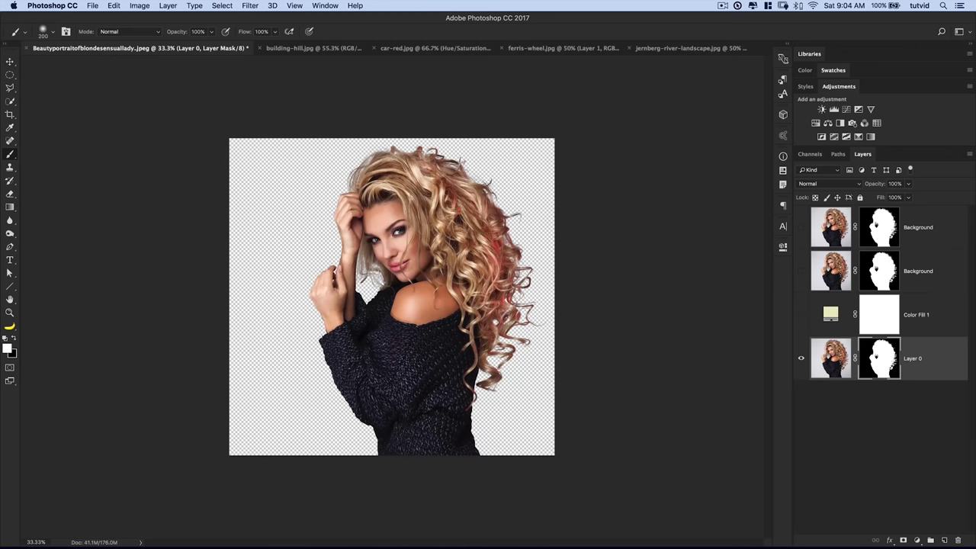
click(223, 5)
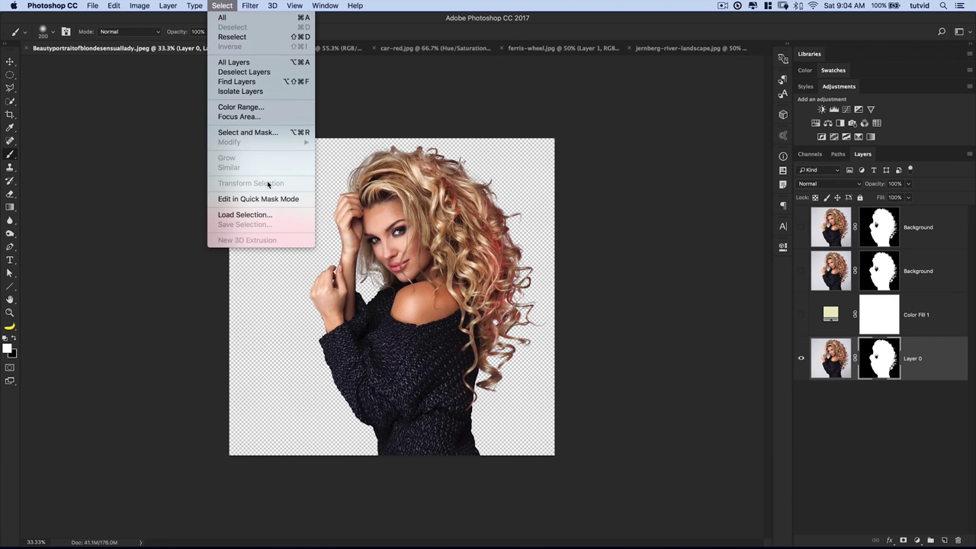
click(832, 156)
click(810, 154)
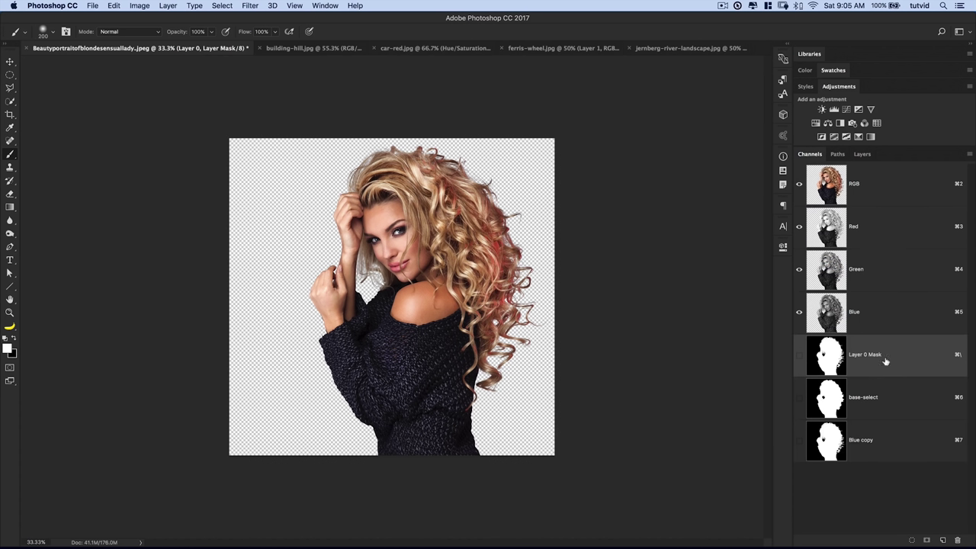
Show the building-hill image's layers, pick the Move tool, then go to ferris-wheel.jpg.
click(309, 49)
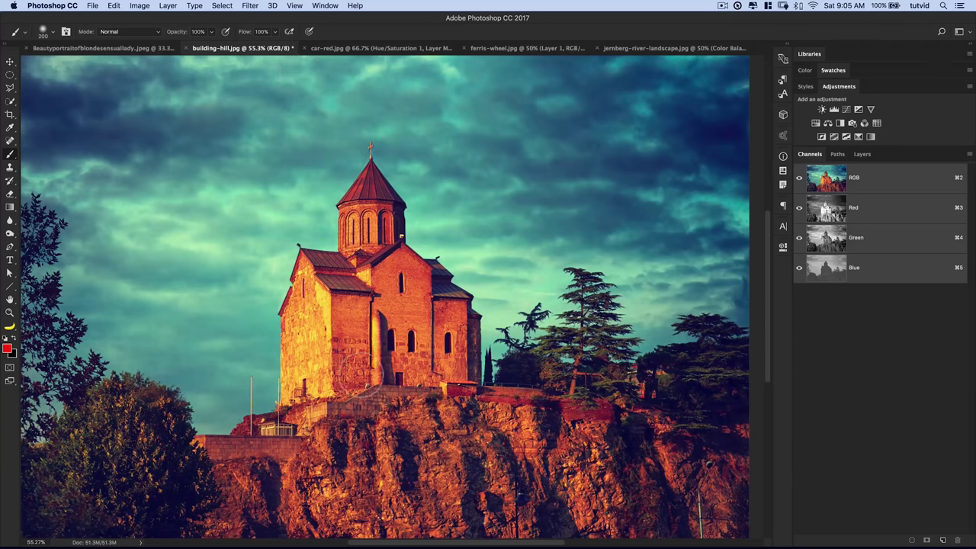
click(864, 154)
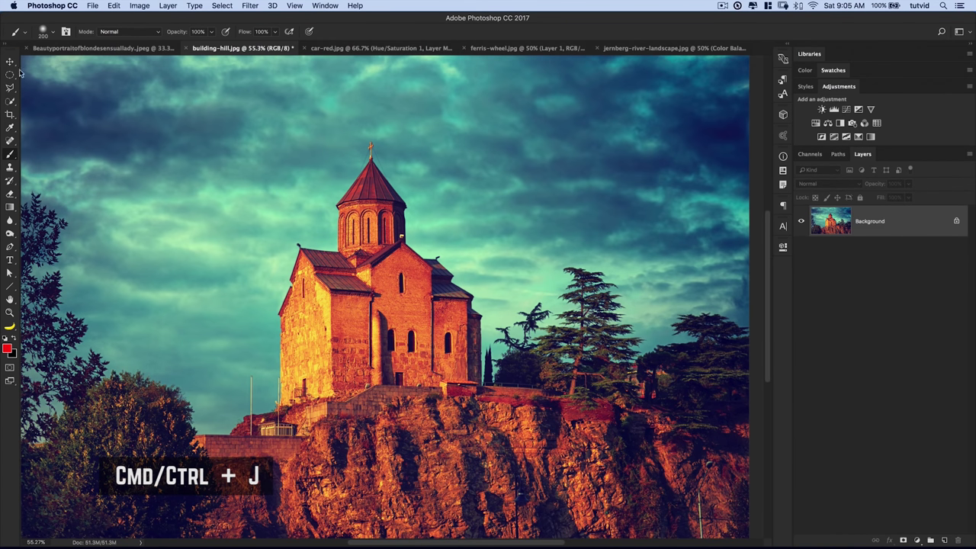
click(10, 62)
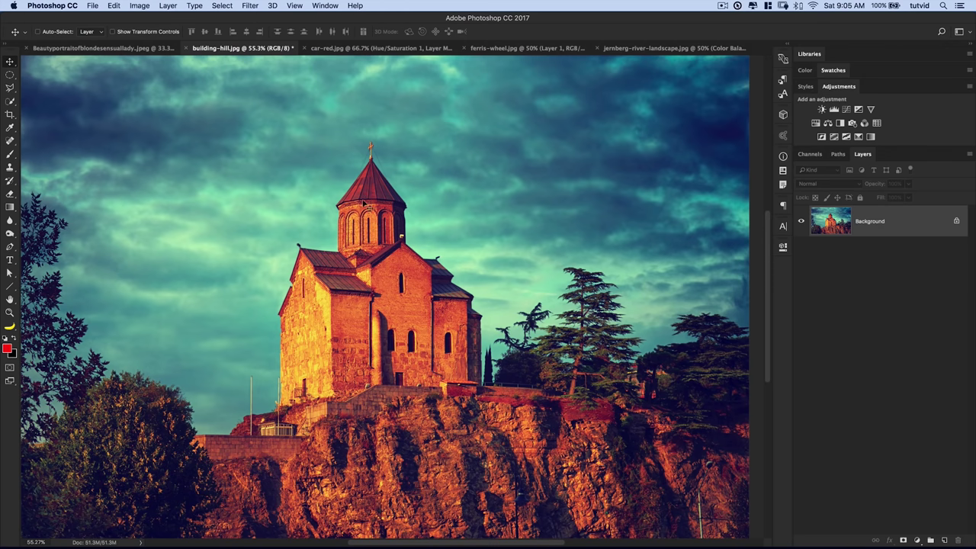
click(113, 5)
key(Escape)
click(518, 48)
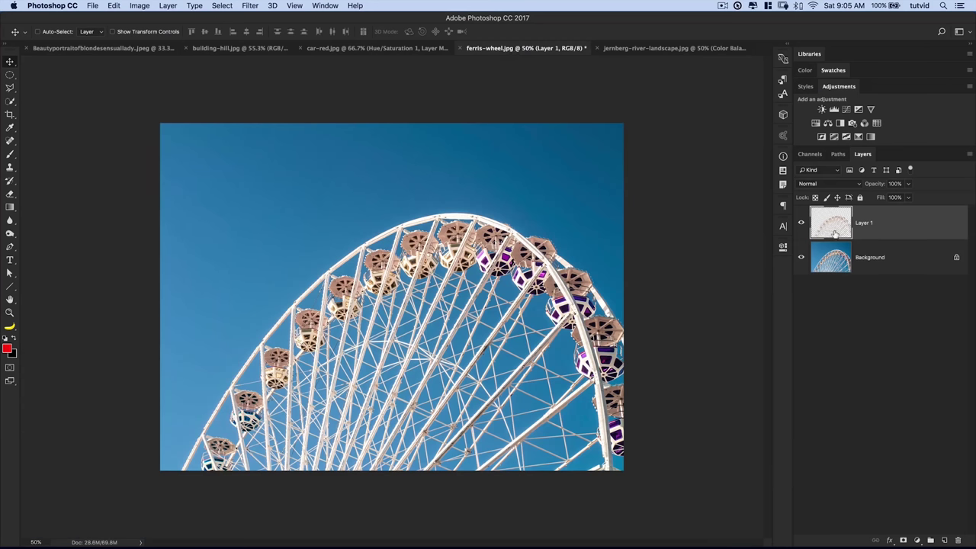
Load the ferris wheel's Alpha 1 channel as a selection.
click(811, 155)
super+click(830, 319)
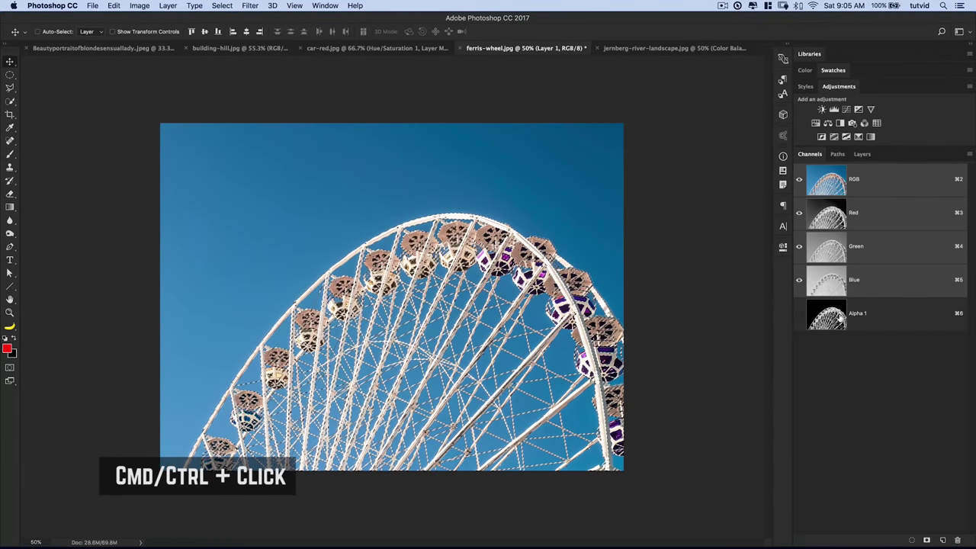
click(862, 154)
Try masking the Background with the spoke selection, undo it, deselect, and return to jernberg-river-landscape.
click(897, 269)
click(801, 222)
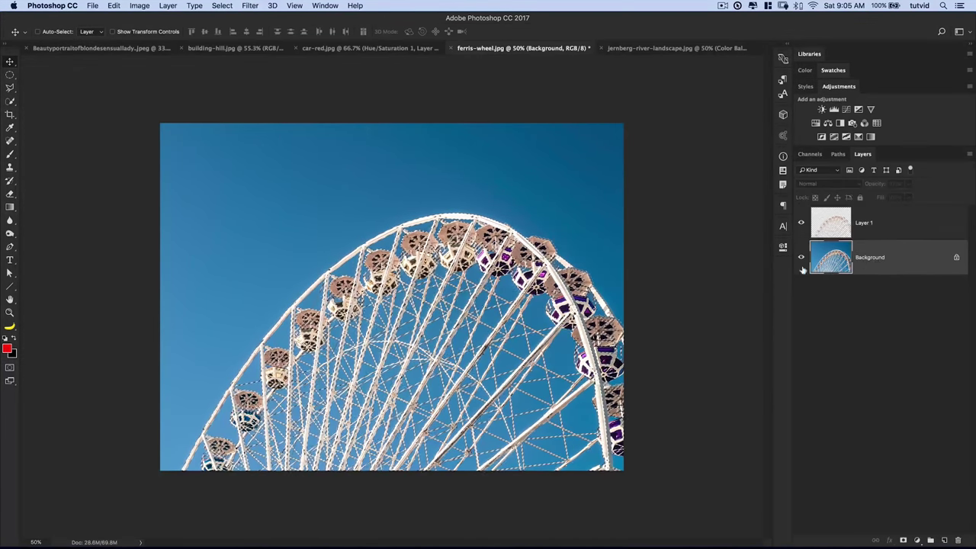
click(904, 539)
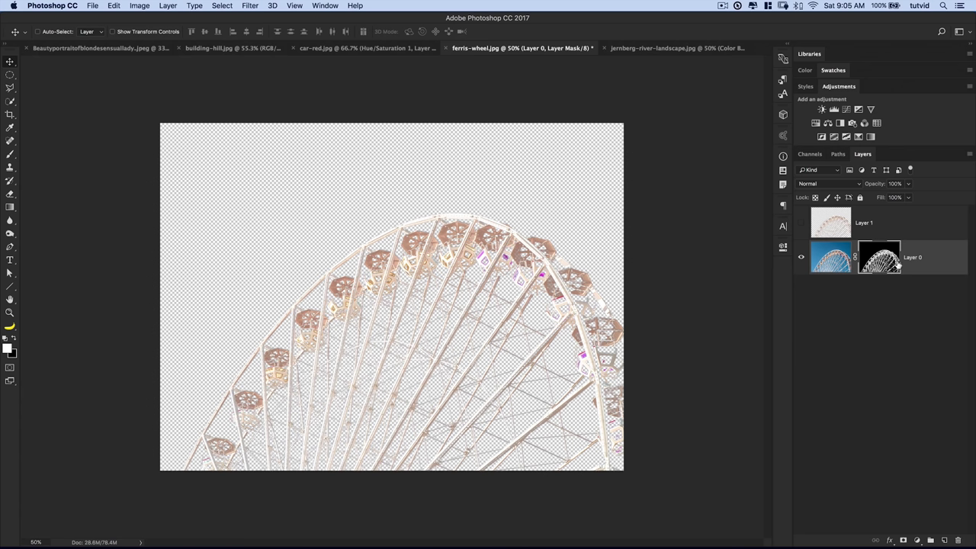
key(super+z)
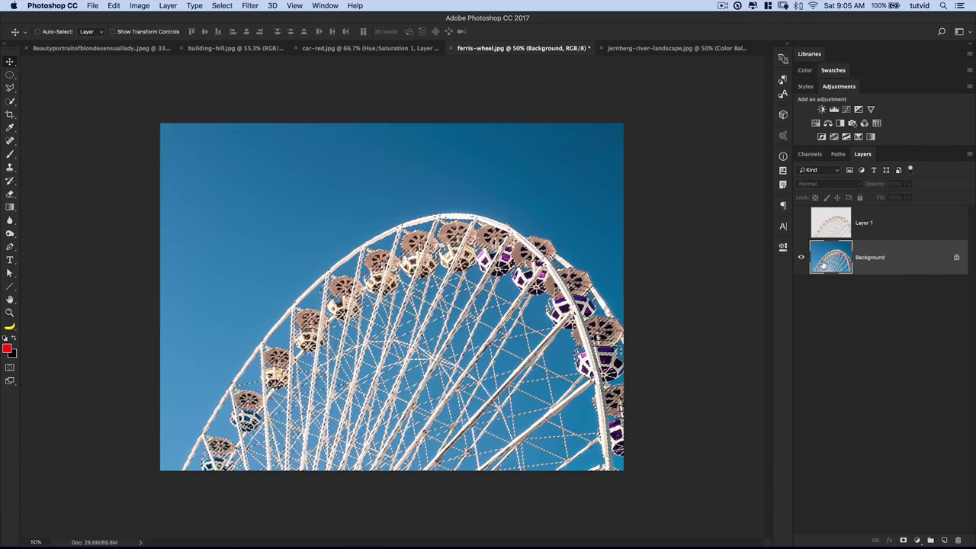
key(super+d)
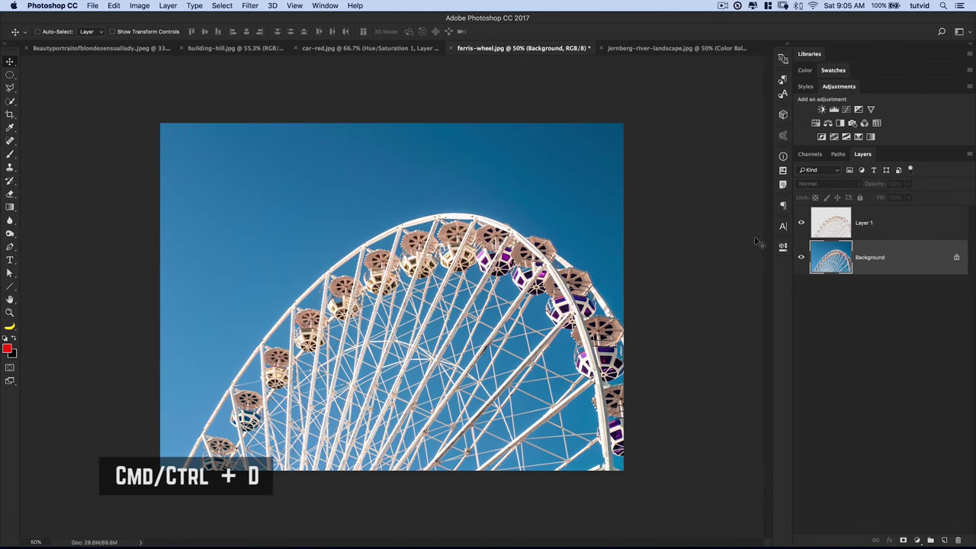
click(673, 48)
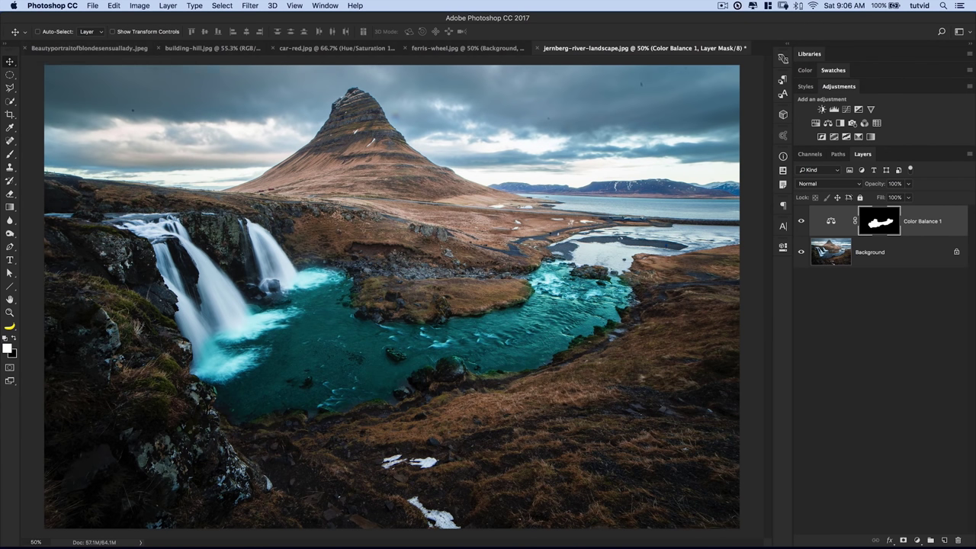
Delete Color Balance 1 and make the portrait's top Background layer visible and active.
drag(829, 221, 958, 540)
click(102, 52)
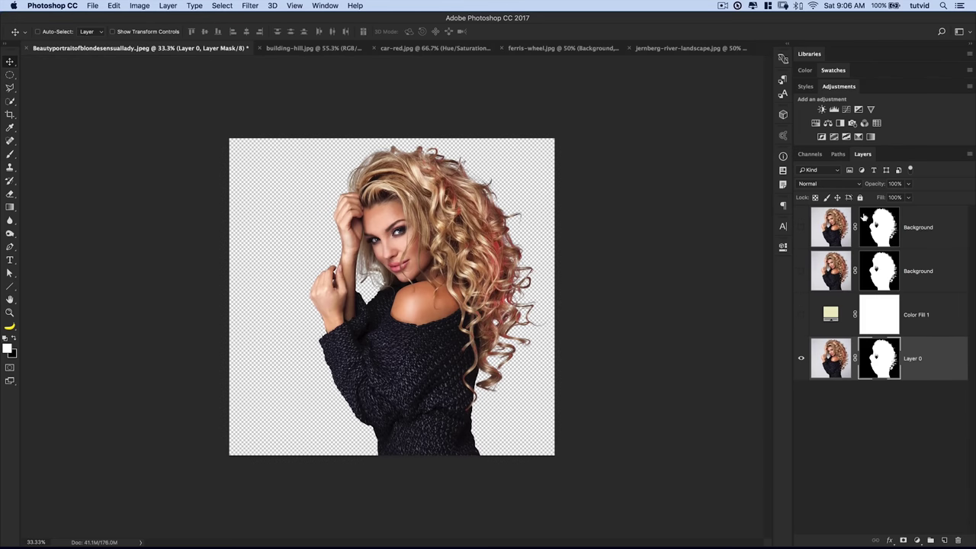
click(801, 226)
click(831, 227)
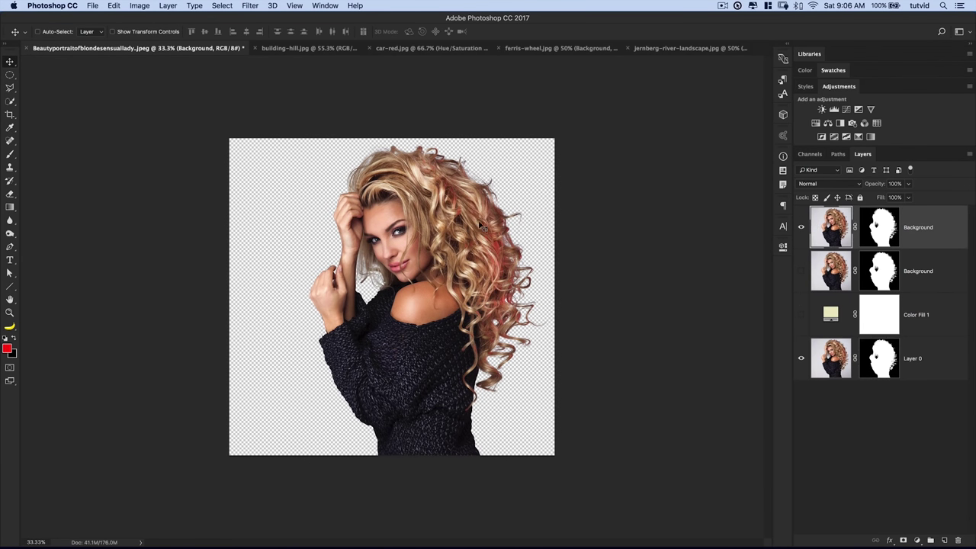
Drag the masked woman layer into the landscape, position her, and view her mask alone.
drag(480, 229, 691, 48)
drag(417, 285, 516, 432)
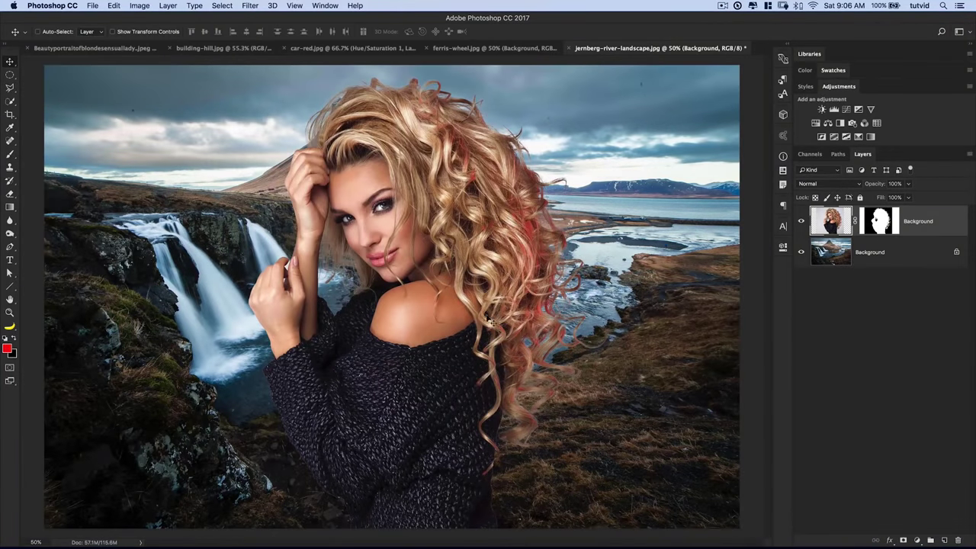
drag(491, 314, 481, 309)
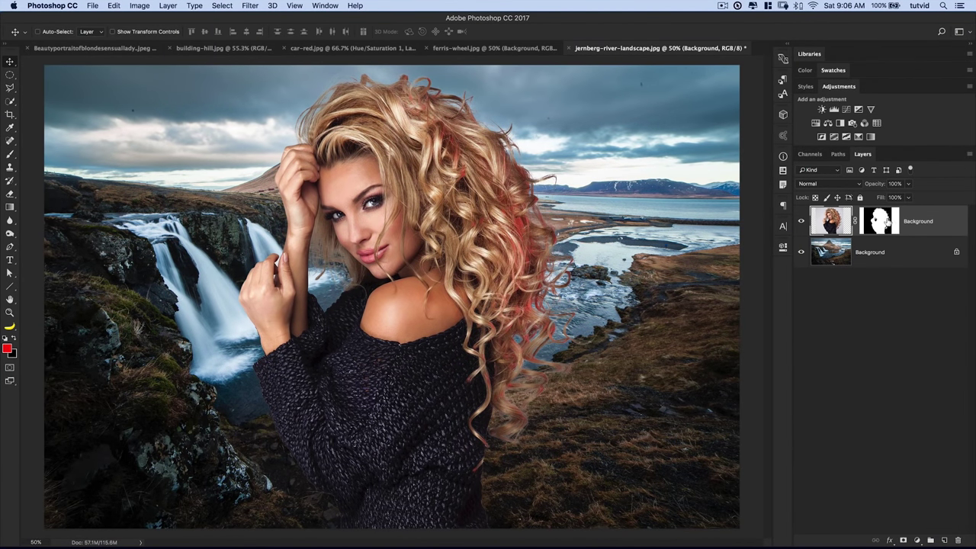
alt+click(887, 223)
key(super+minus)
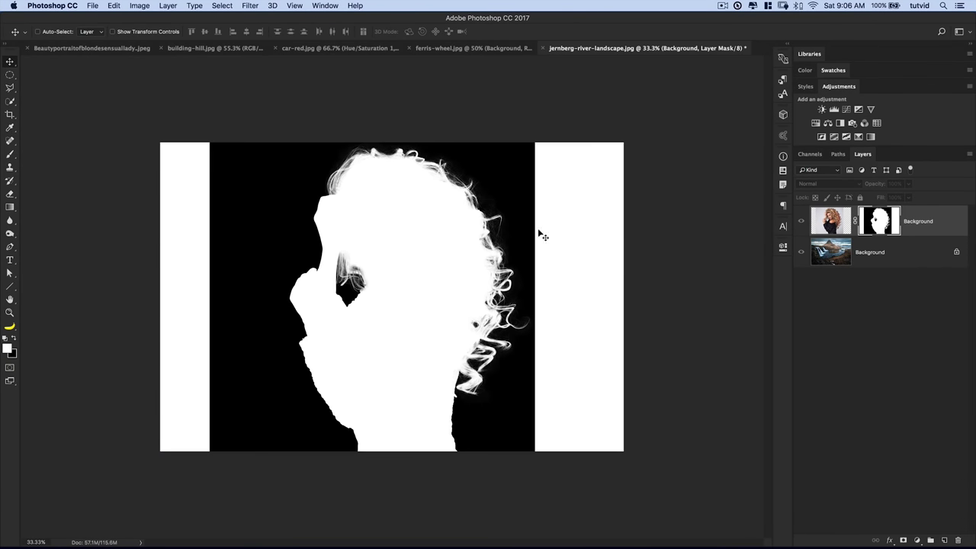
Select the white strips at both mask edges with the Rectangular Marquee in Normal style.
click(10, 74)
click(61, 72)
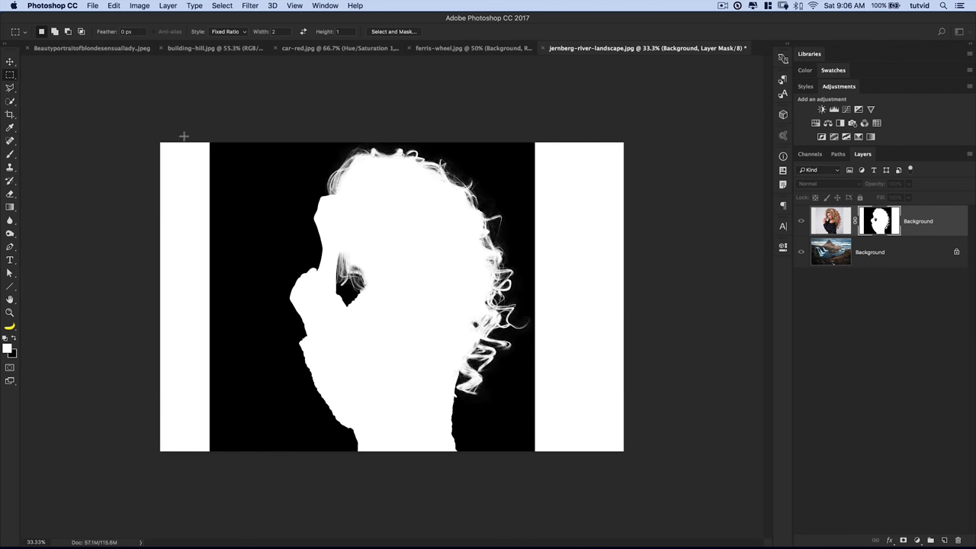
click(92, 48)
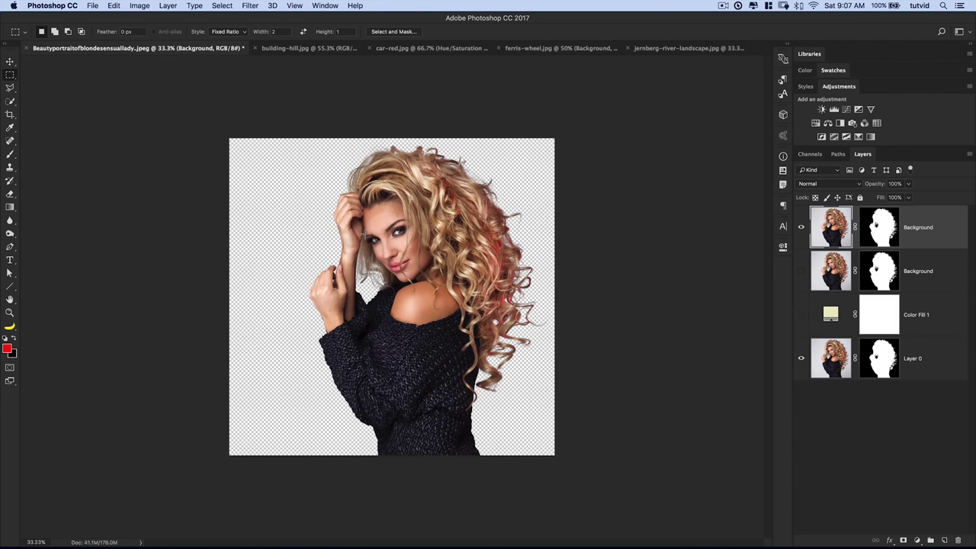
click(656, 49)
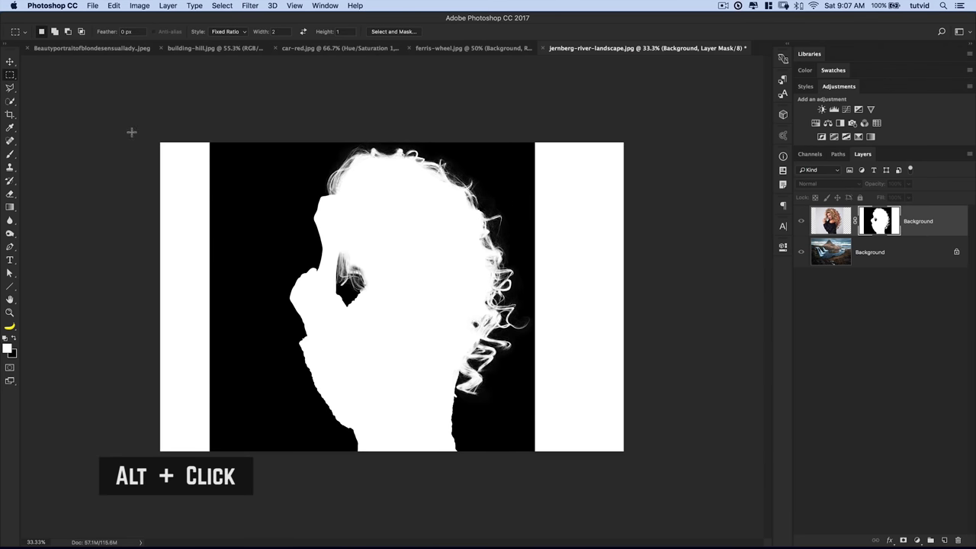
click(227, 32)
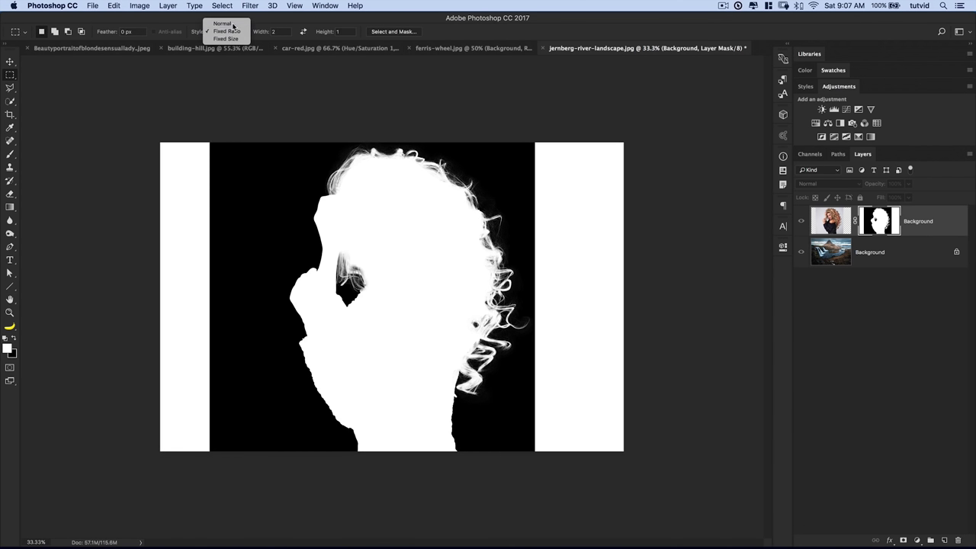
click(221, 23)
drag(137, 115, 202, 491)
drag(219, 505, 219, 505)
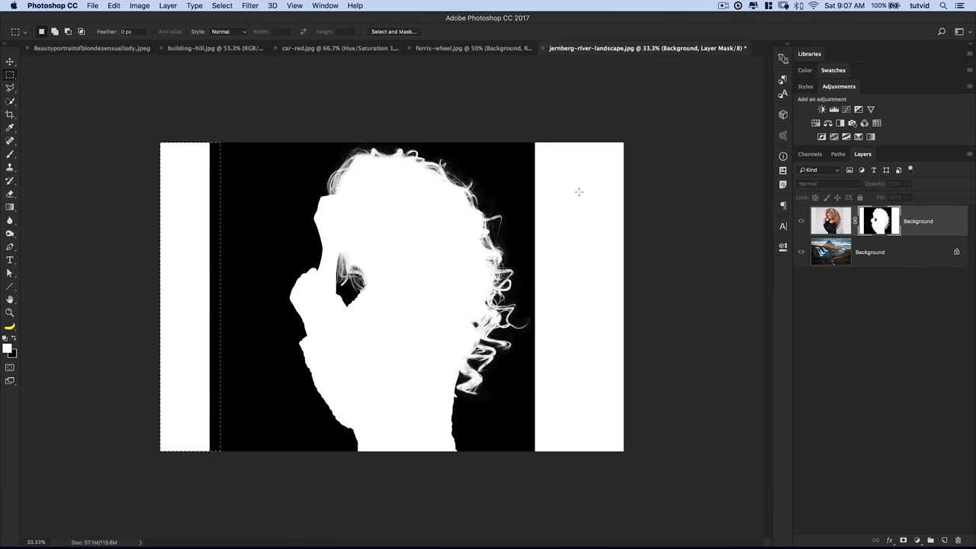
drag(530, 135, 652, 442)
Fill the selected strips with Black, deselect, and return to the composite view at 50%.
click(114, 5)
click(114, 5)
click(114, 6)
click(122, 168)
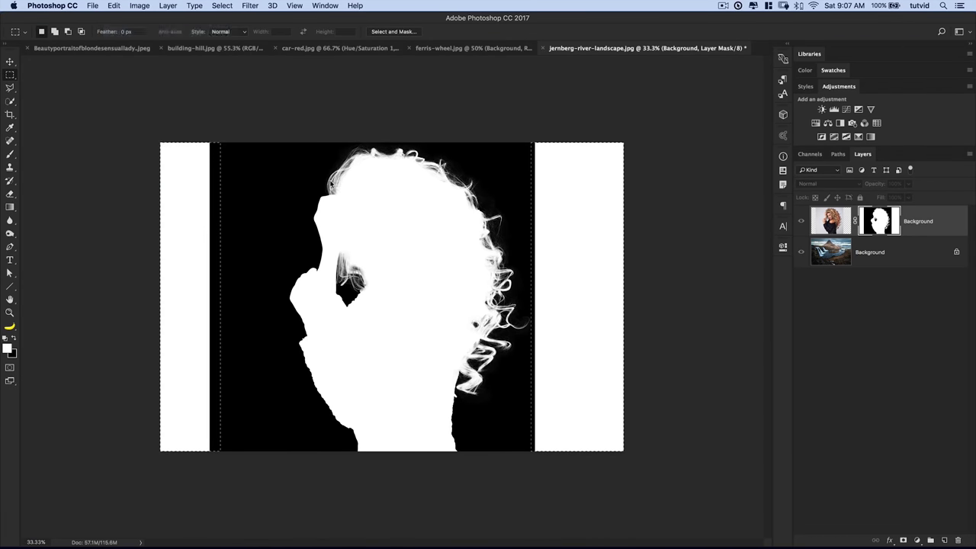
click(420, 258)
click(400, 248)
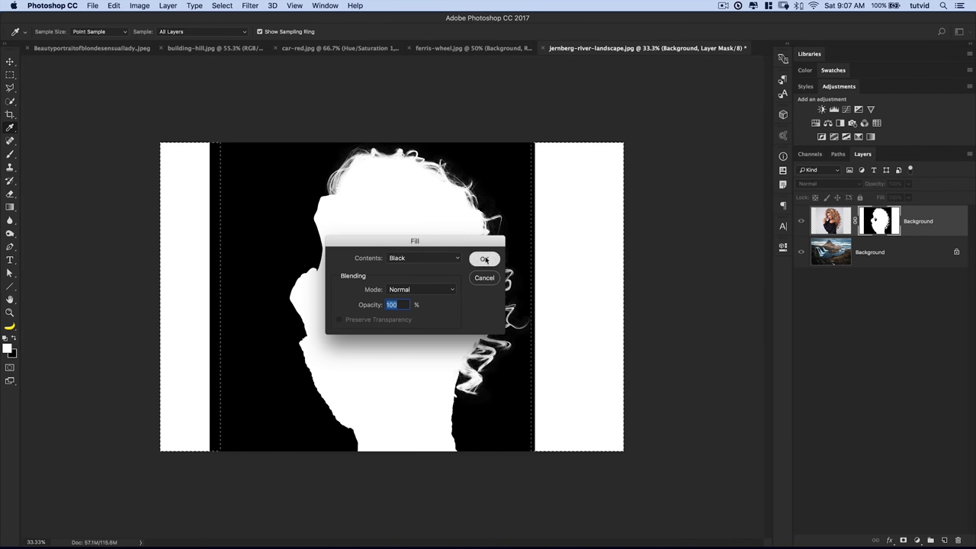
click(484, 259)
key(m)
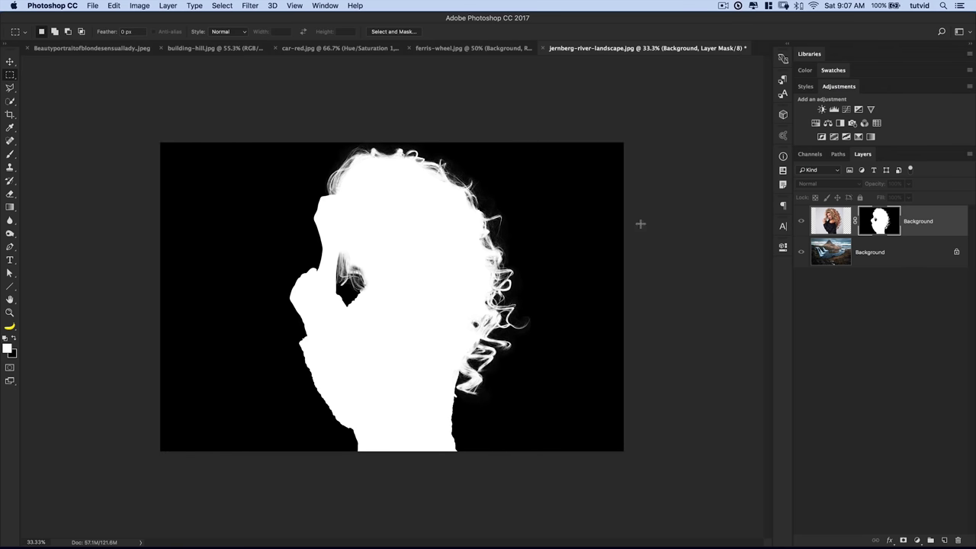
key(super+d)
alt+click(877, 221)
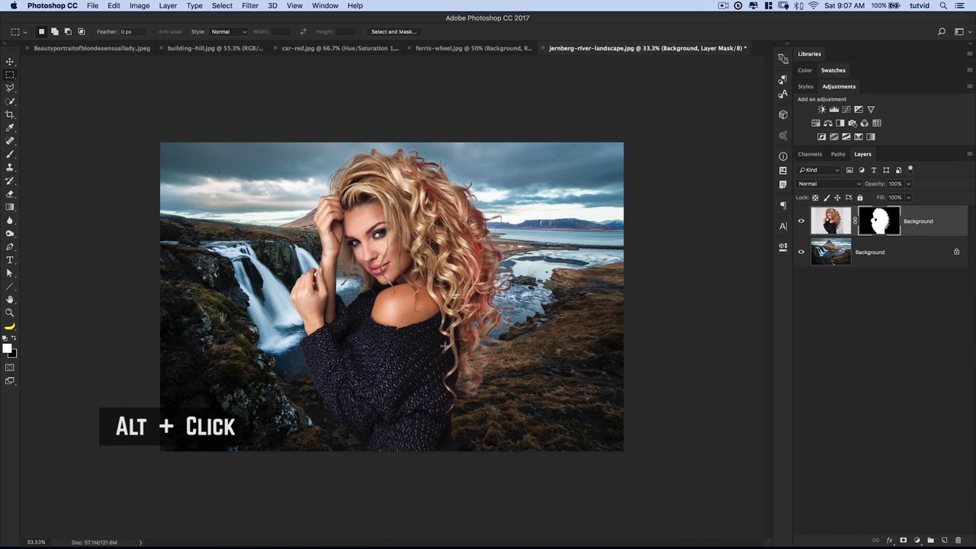
key(super+equal)
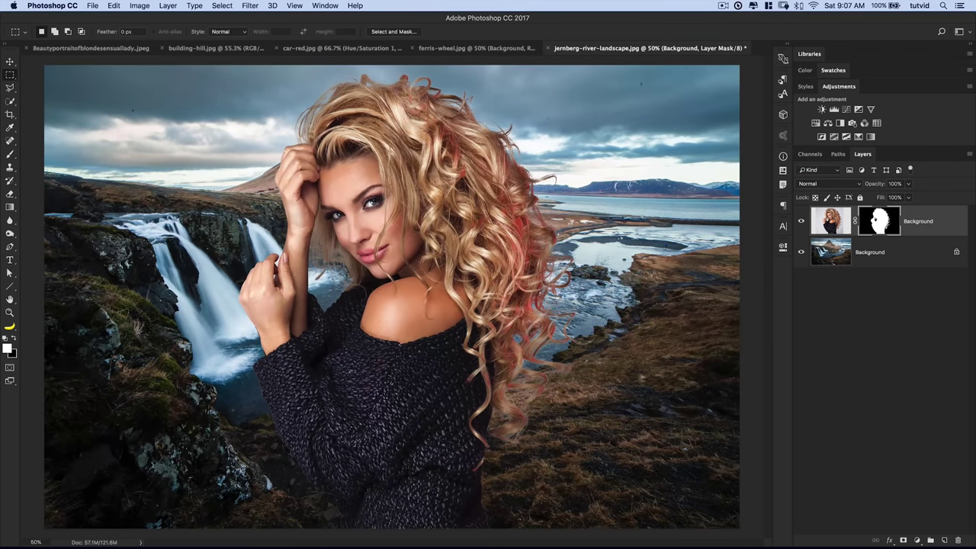
Enter Select and Mask, leave without changes, then bring up the Layer menu.
click(392, 32)
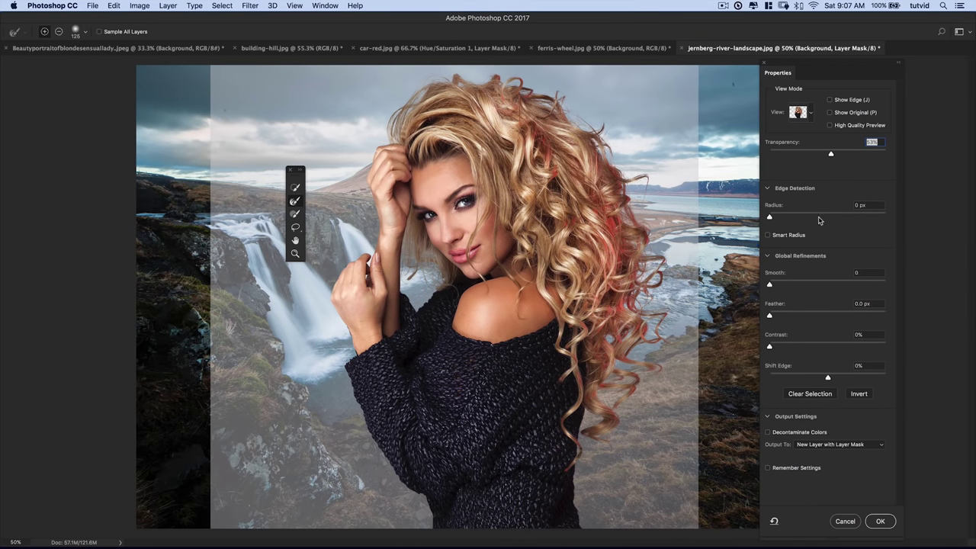
click(844, 522)
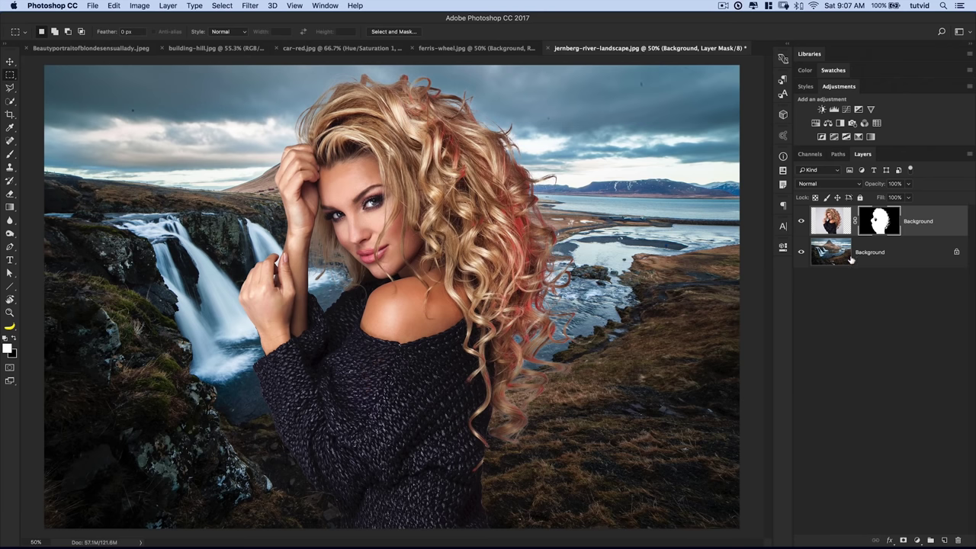
click(167, 6)
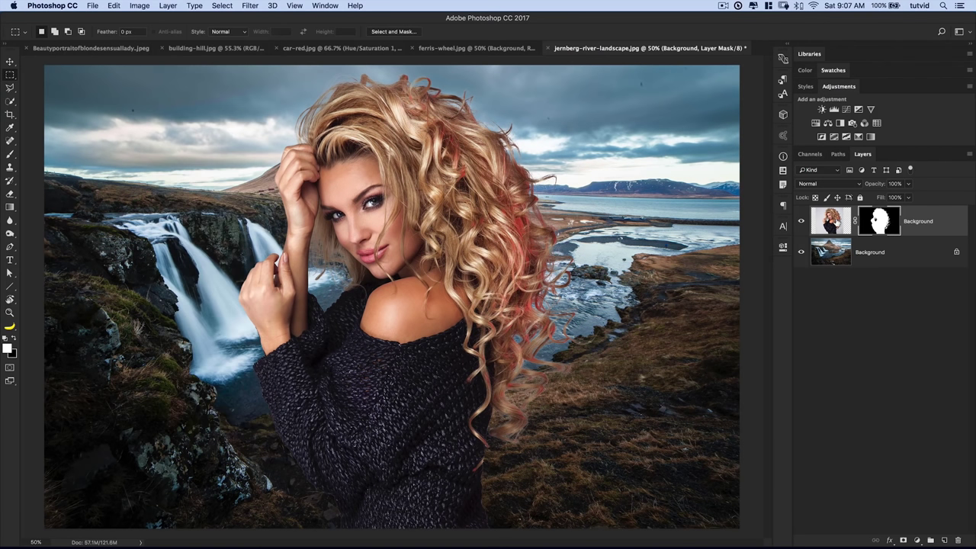
Apply Layer > Matting > Color Decontaminate to the woman's image layer at 64% amount.
click(833, 222)
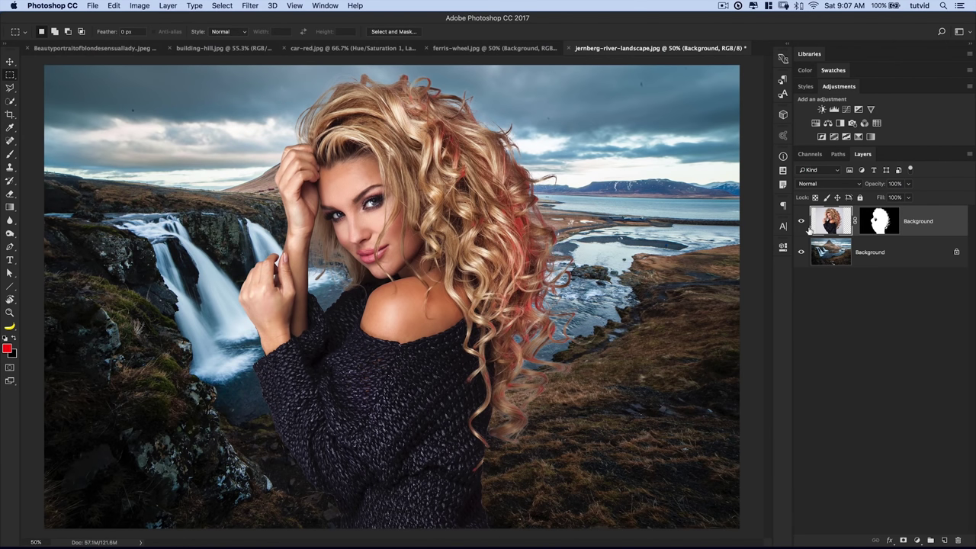
click(164, 6)
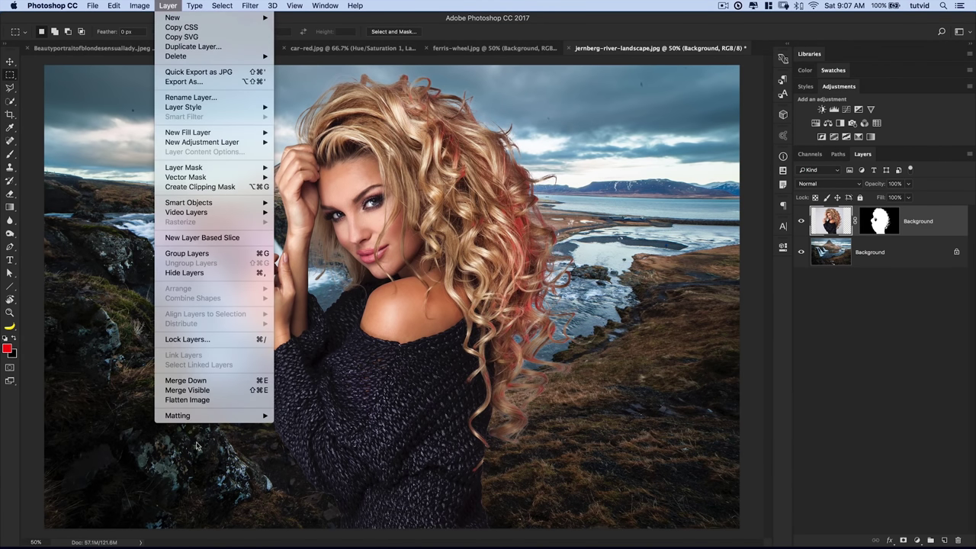
mouse_move(213, 418)
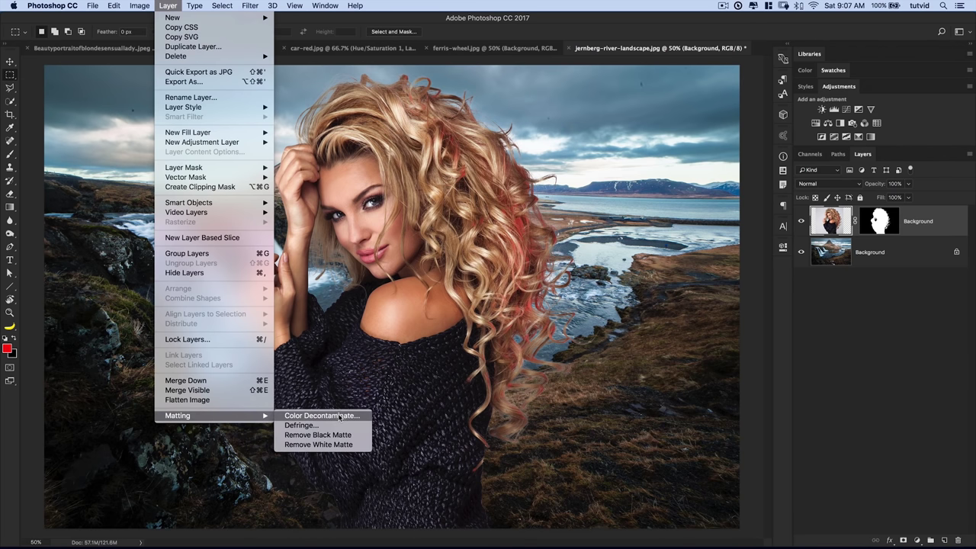
click(339, 417)
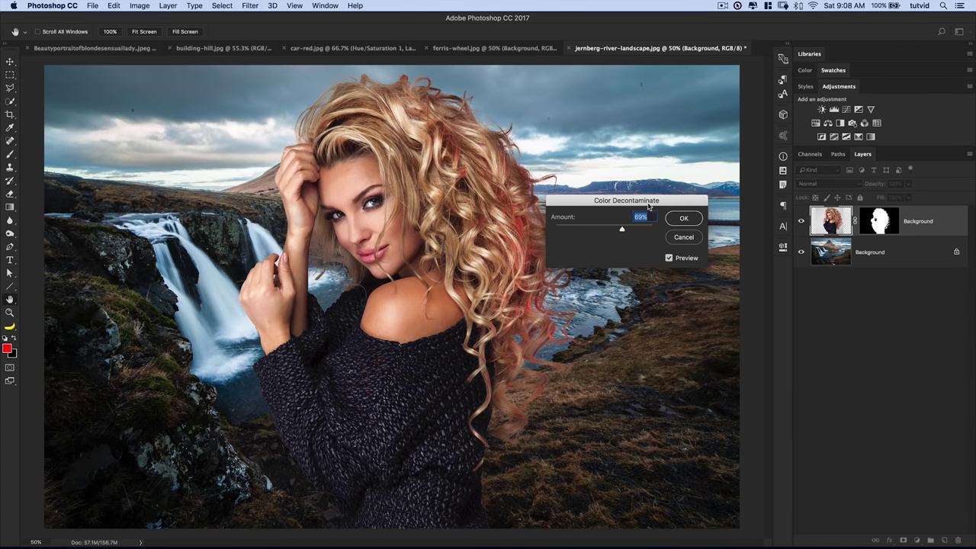
drag(649, 206, 143, 374)
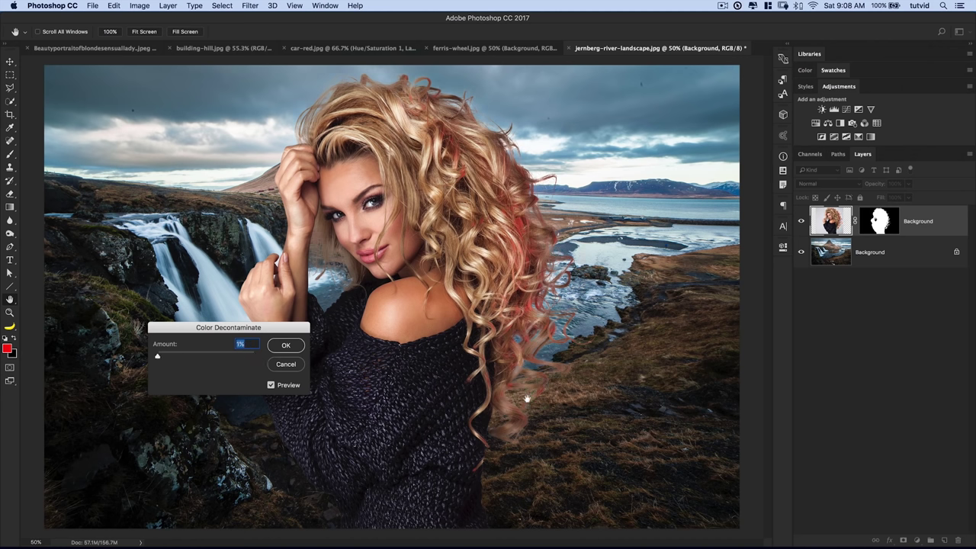
drag(217, 359, 235, 353)
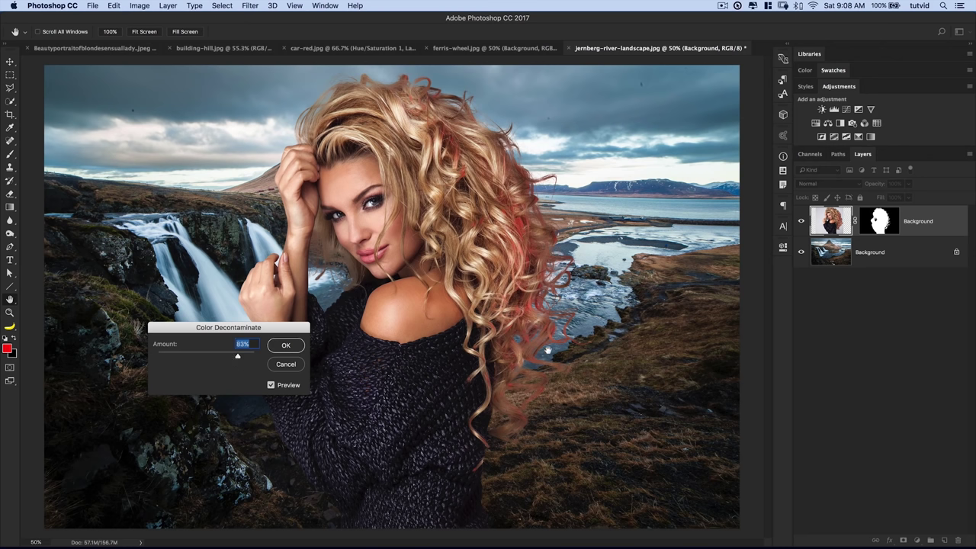
drag(237, 355, 220, 358)
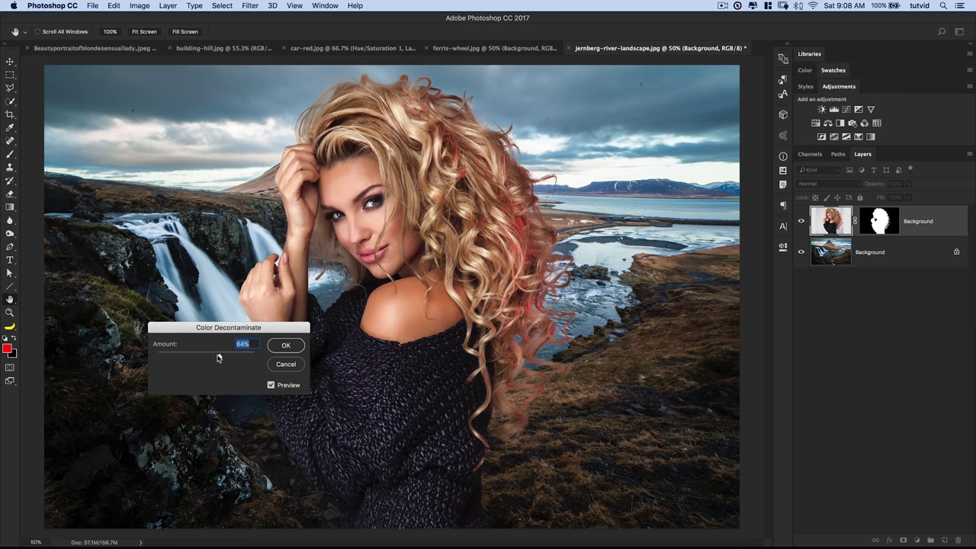
key(shift+Up)
key(shift+Up)
key(shift+Up)
key(shift+Up)
drag(241, 355, 220, 358)
click(286, 345)
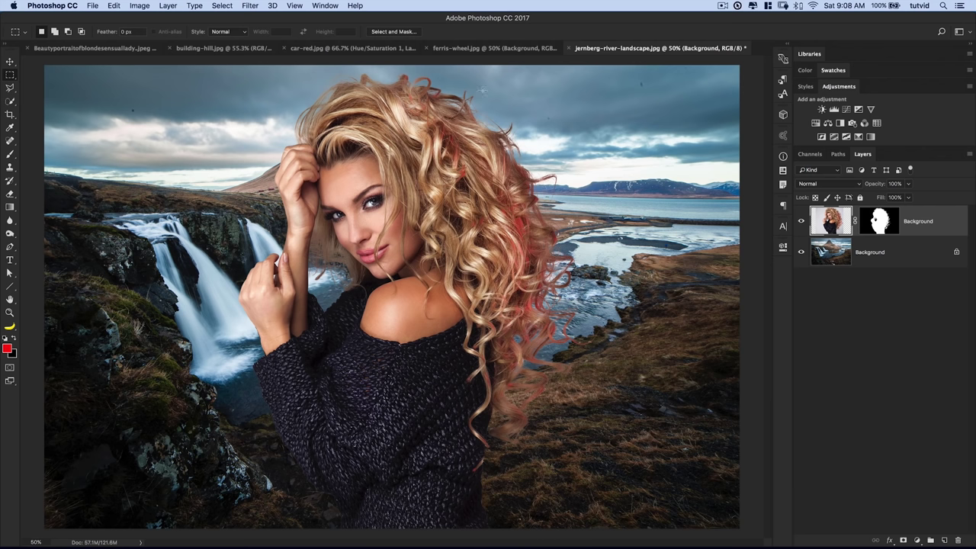
click(496, 48)
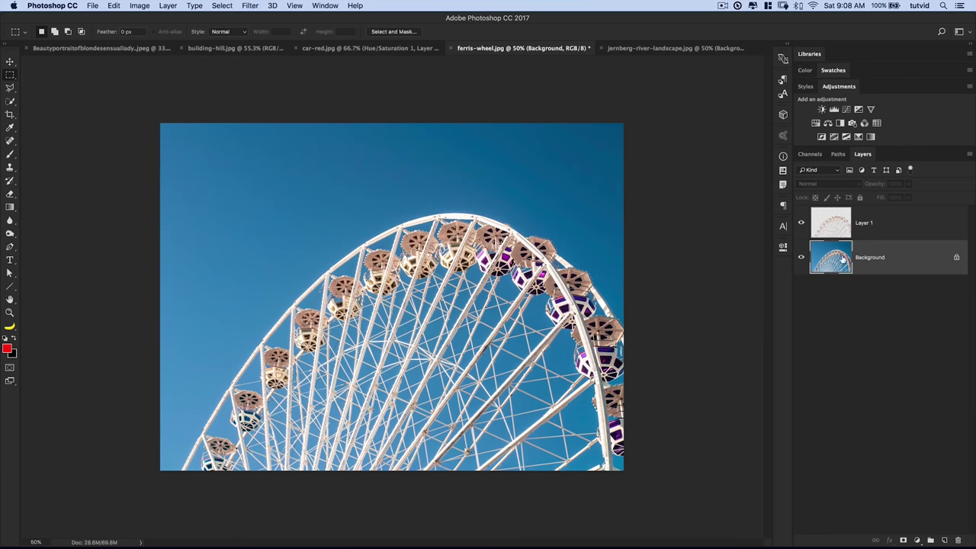
Add a red Solid Color fill layer directly above the Background layer.
click(881, 233)
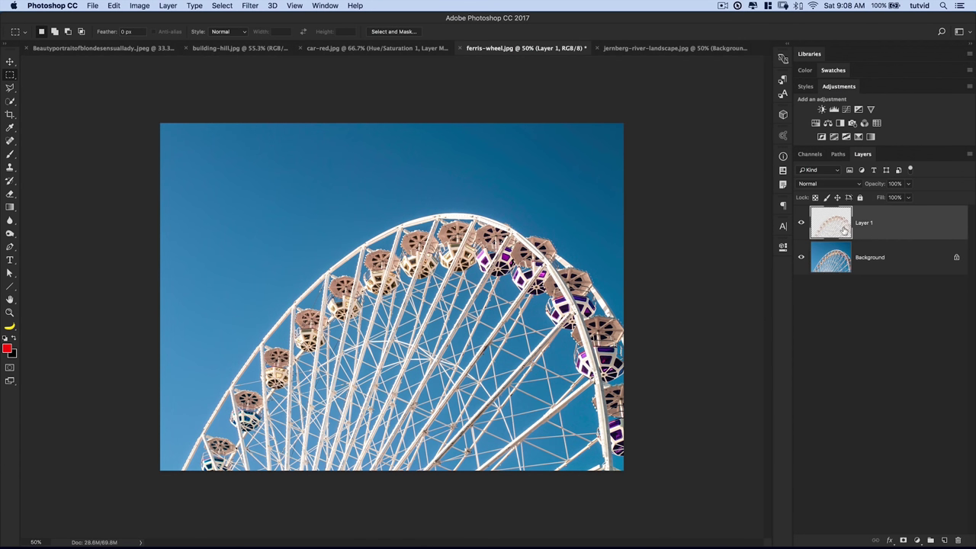
click(890, 258)
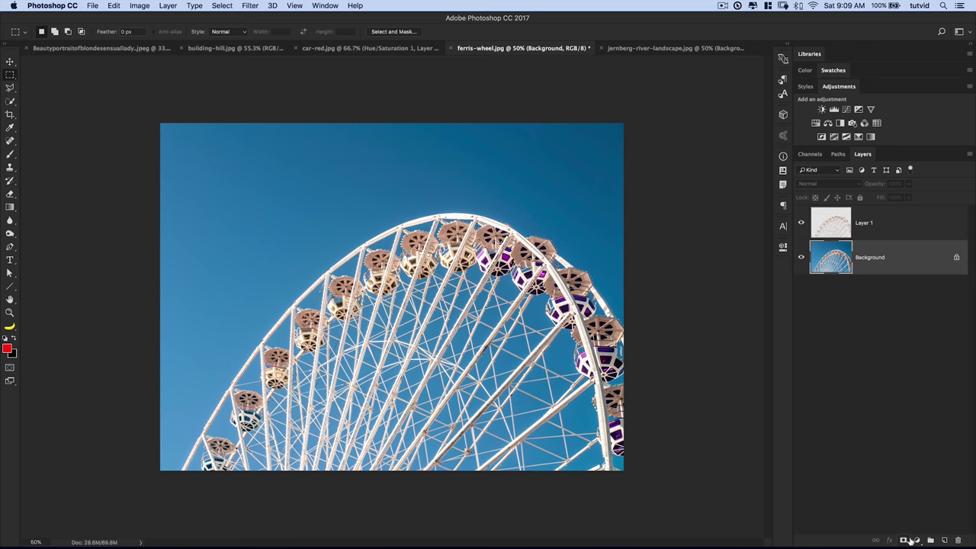
click(917, 539)
click(917, 346)
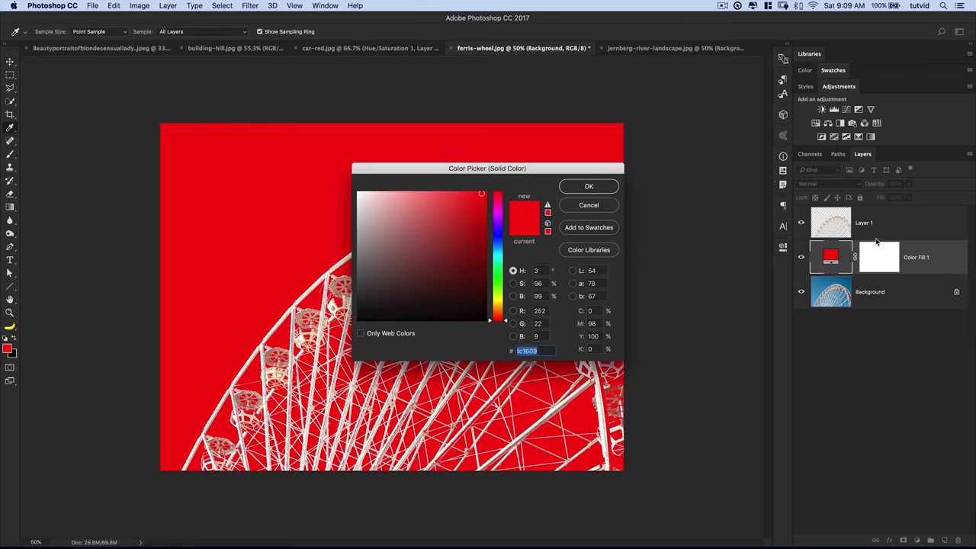
click(586, 188)
Zoom to 100% on the ferris wheel edges and select Layer 1.
key(z)
click(483, 356)
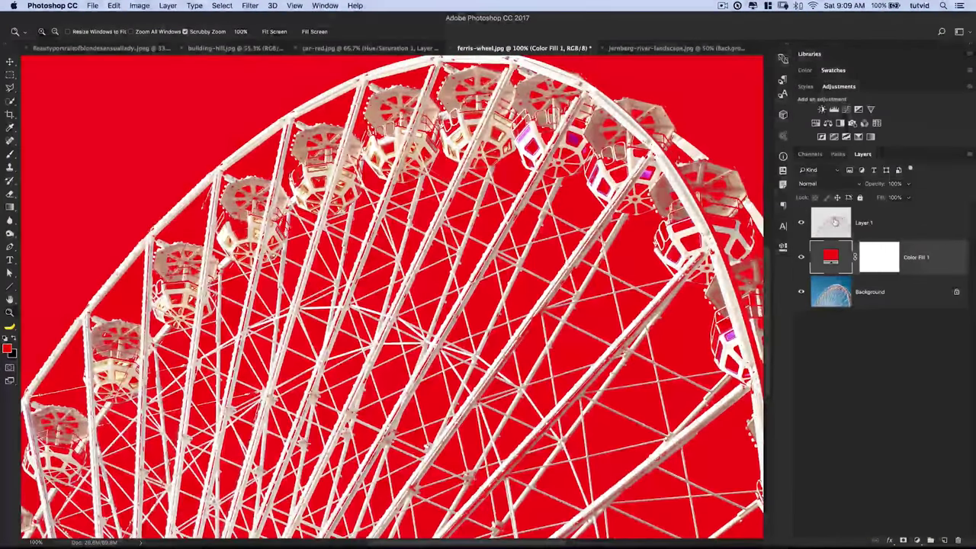
click(835, 222)
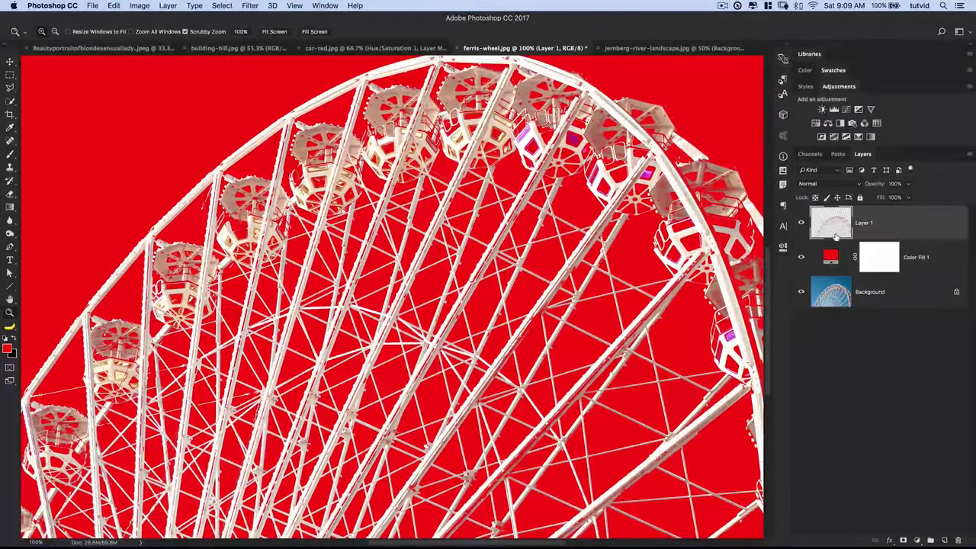
Apply Layer > Matting > Defringe to the ferris wheel layer.
drag(523, 334, 558, 302)
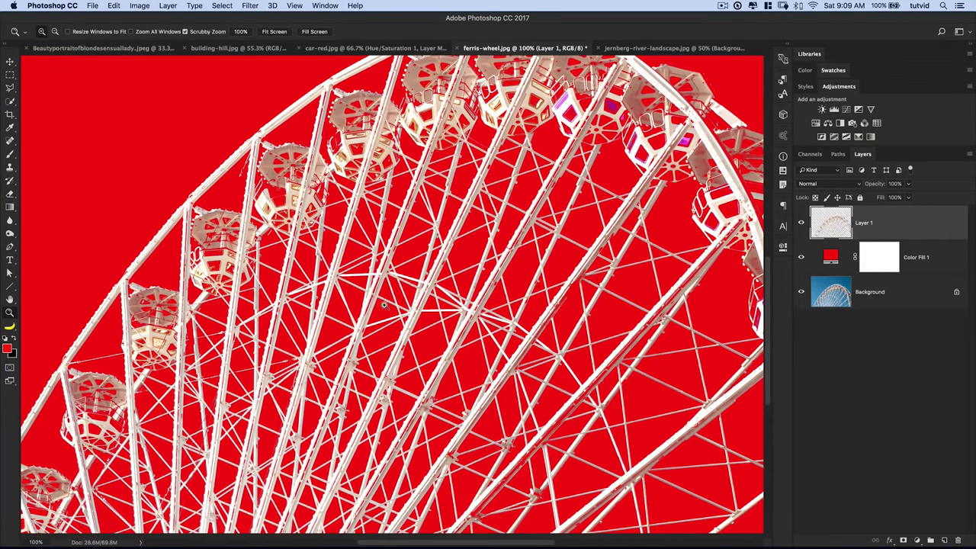
click(169, 7)
mouse_move(252, 415)
click(305, 424)
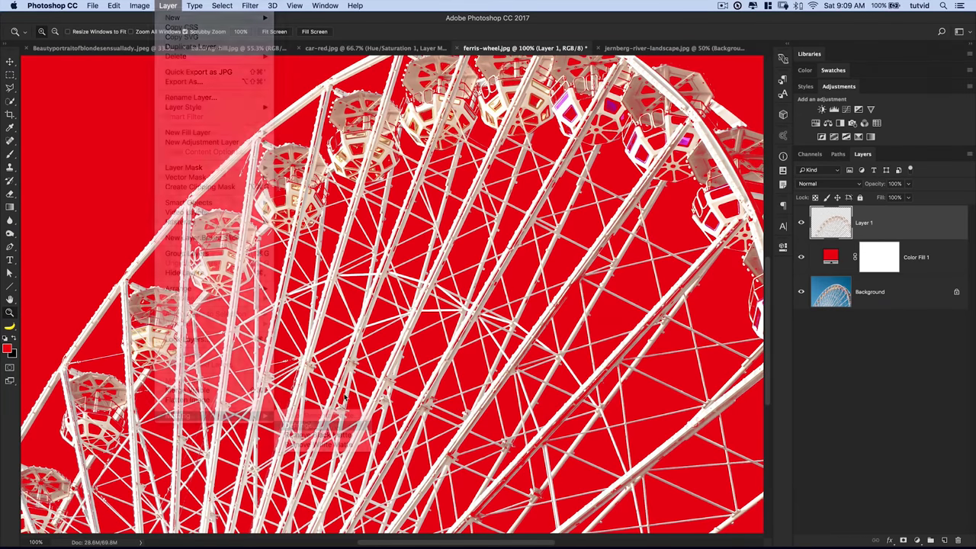
drag(569, 346, 526, 320)
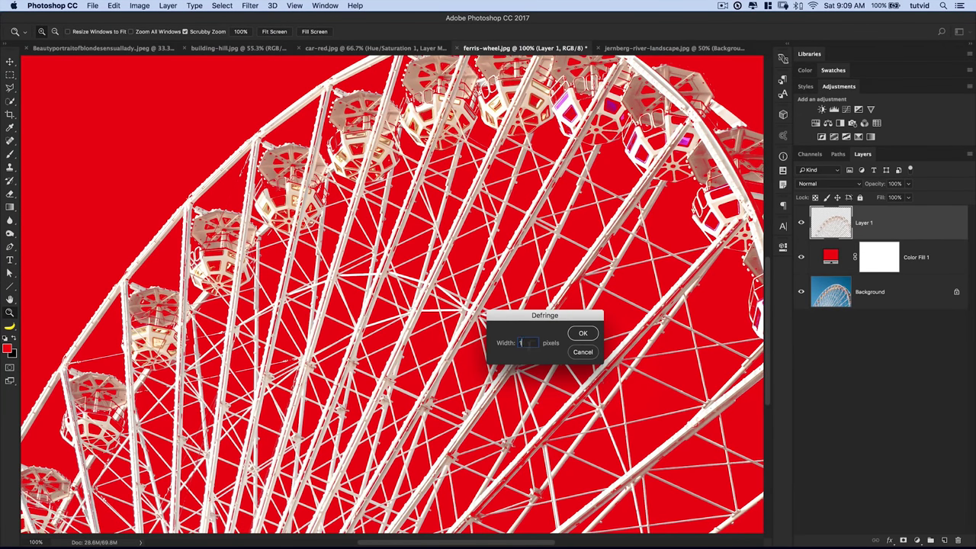
click(582, 334)
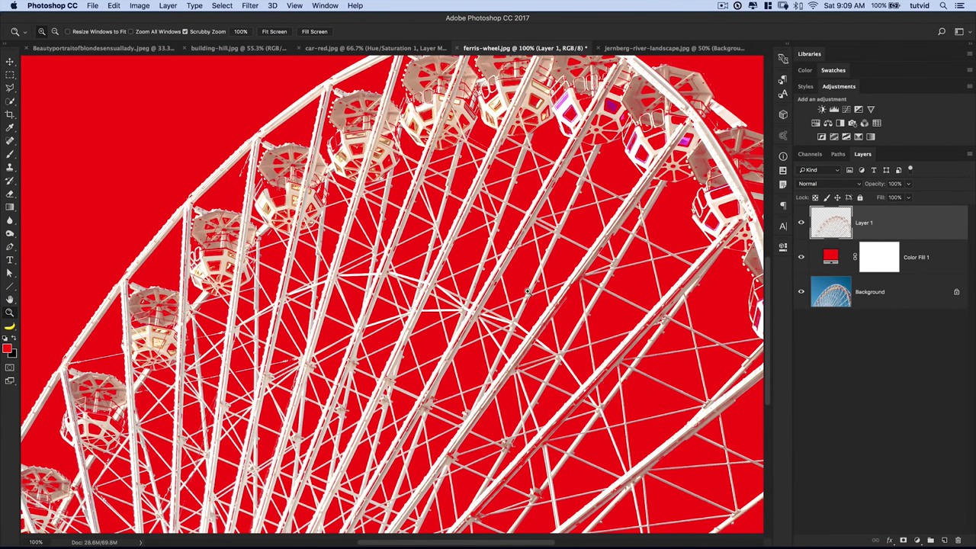
Inspect the defringed wheel edges across the spokes, then zoom back out.
drag(307, 187, 335, 207)
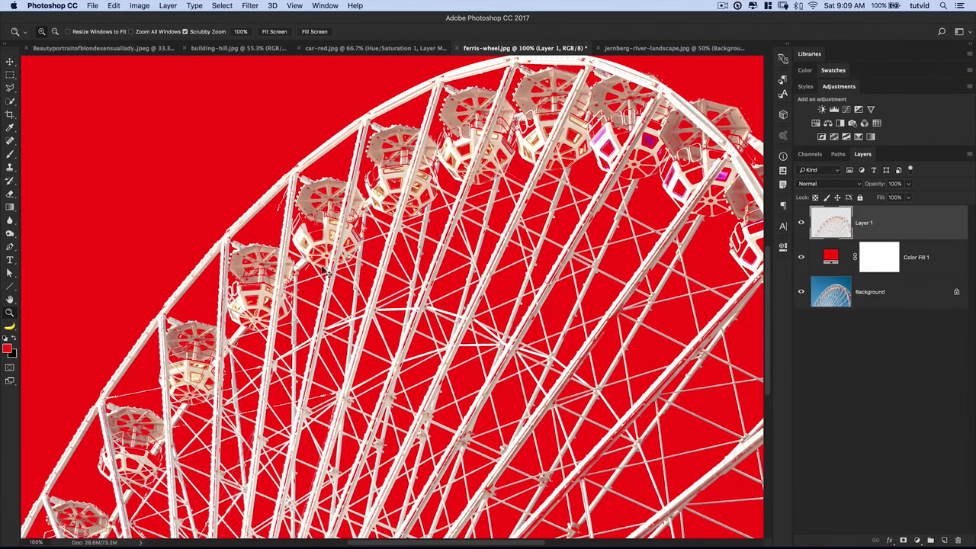
drag(469, 213, 443, 228)
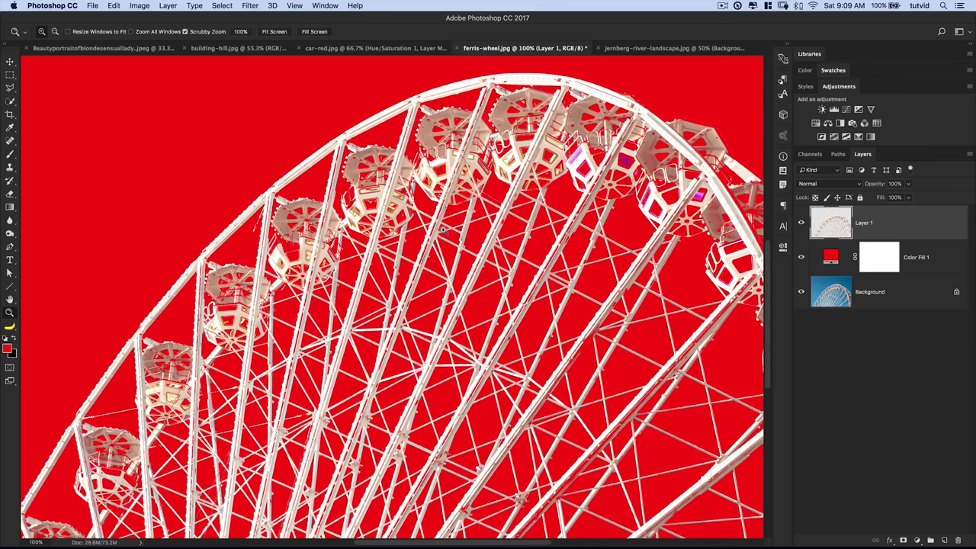
drag(421, 284, 407, 419)
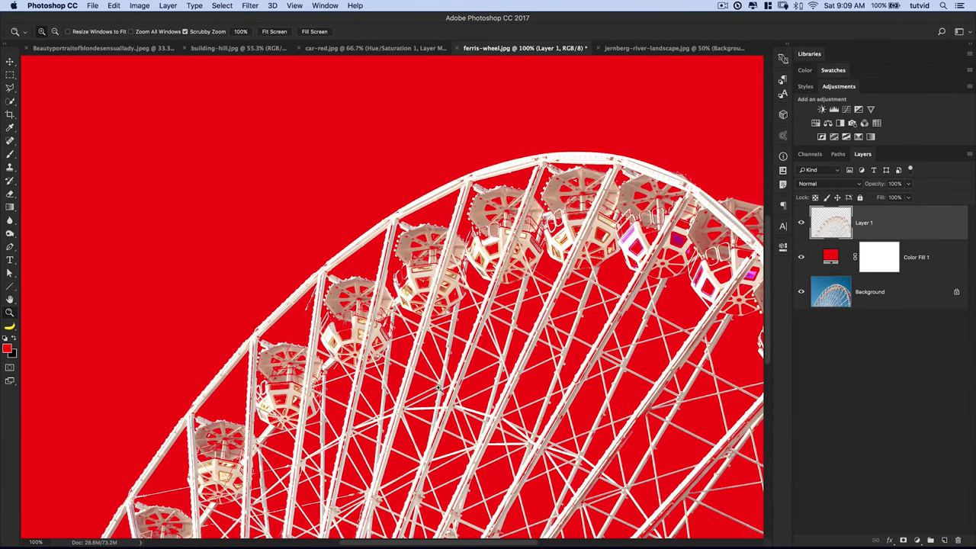
scroll(298, 337, down, 5)
scroll(378, 229, right, 5)
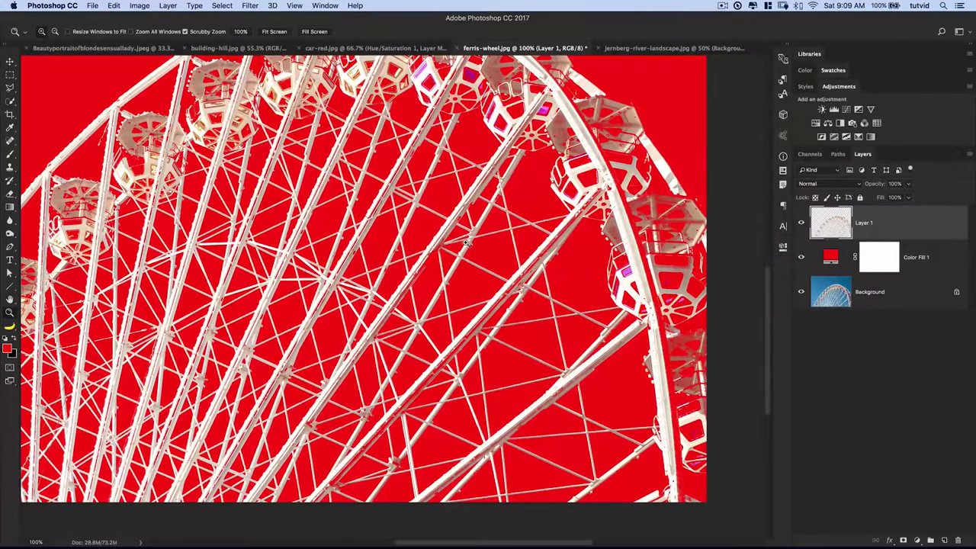
scroll(560, 184, up, 5)
scroll(546, 340, up, 1)
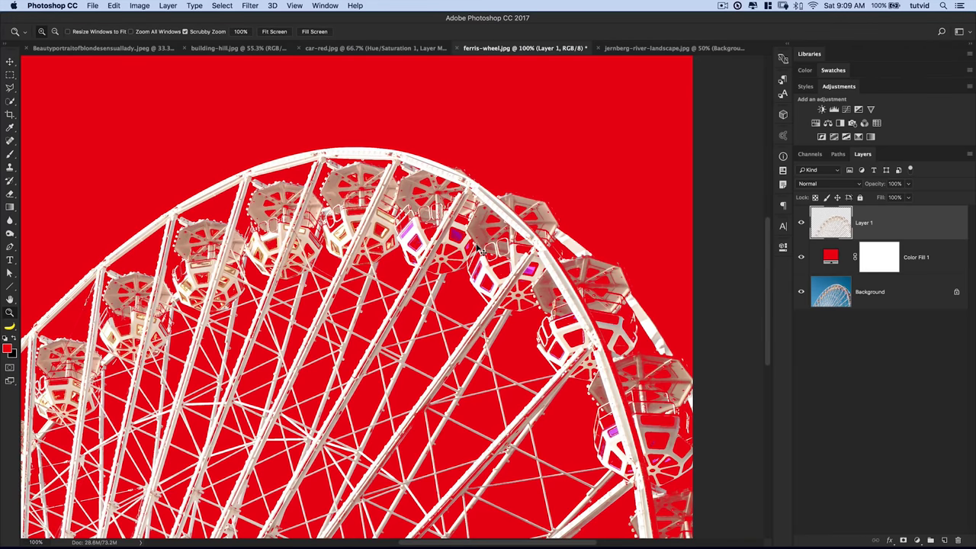
key(super+minus)
key(super+minus)
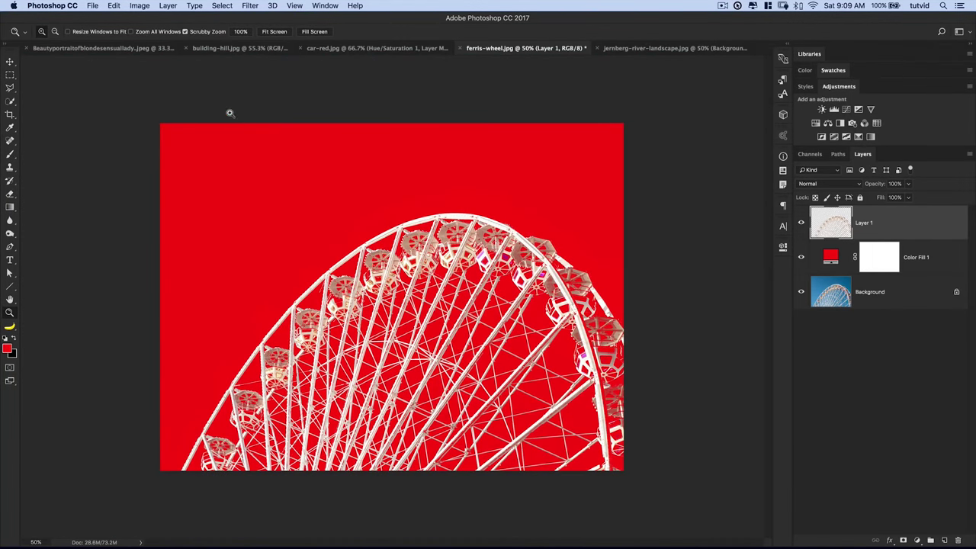
click(168, 5)
mouse_move(198, 416)
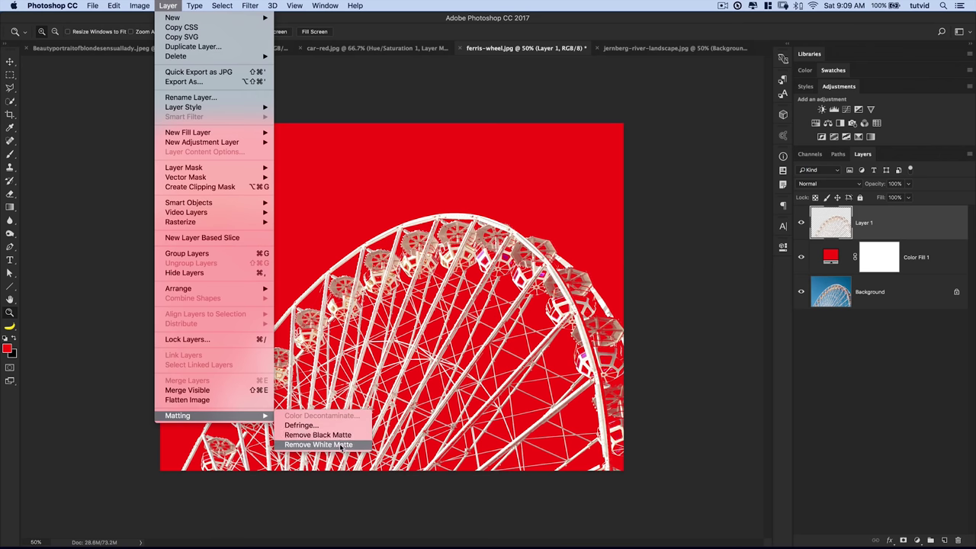
click(686, 308)
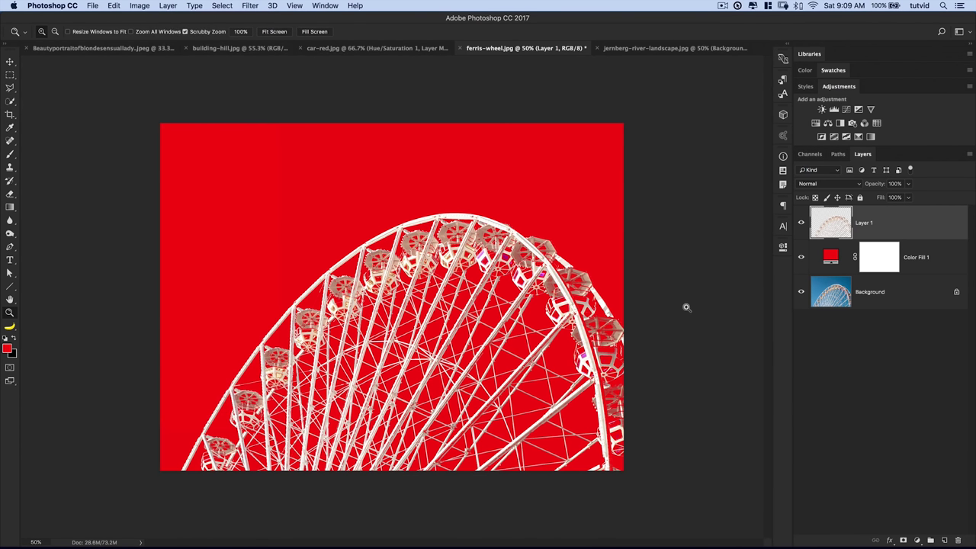